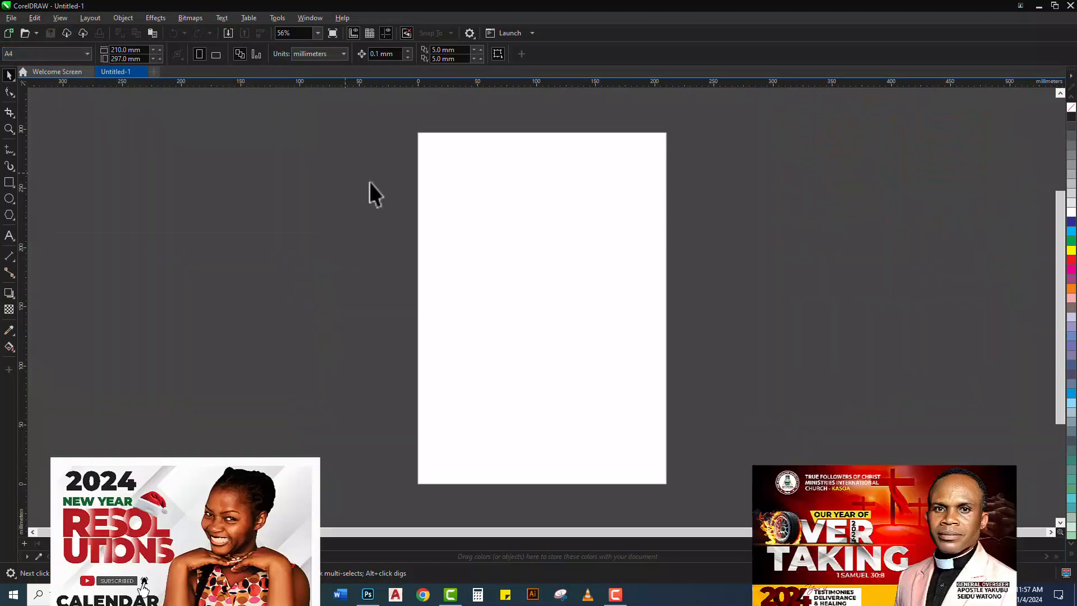
- Set the document's page size to A4
left_click(54, 62)
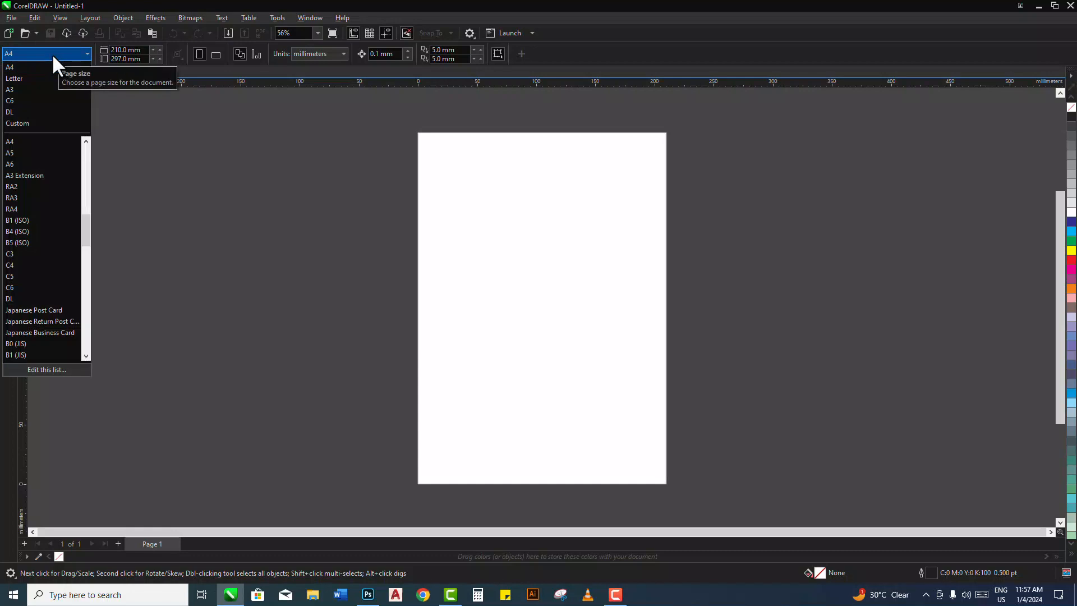
left_click(45, 67)
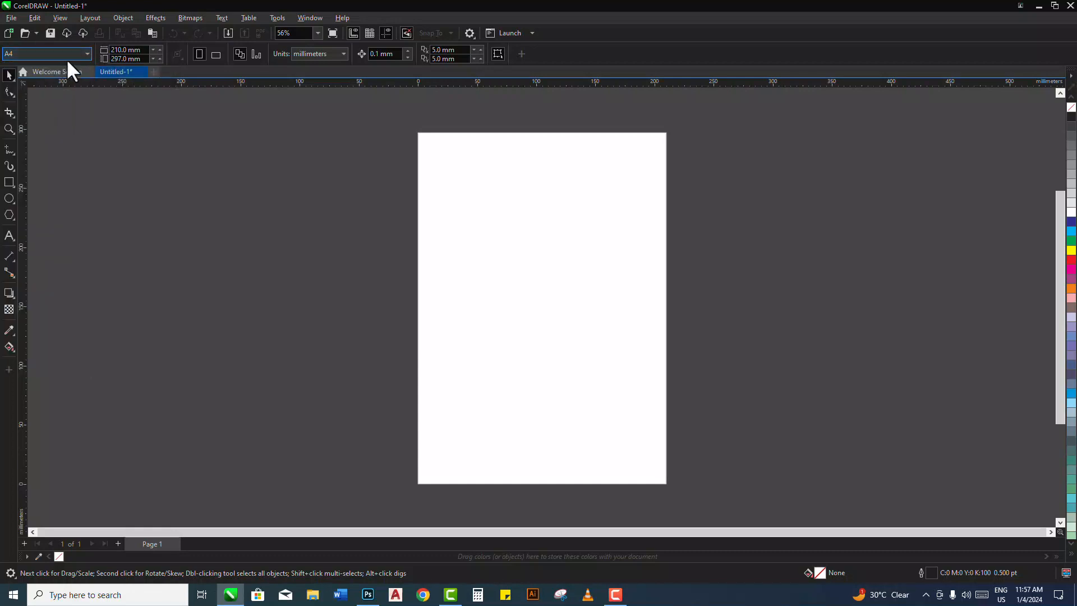
left_click(69, 54)
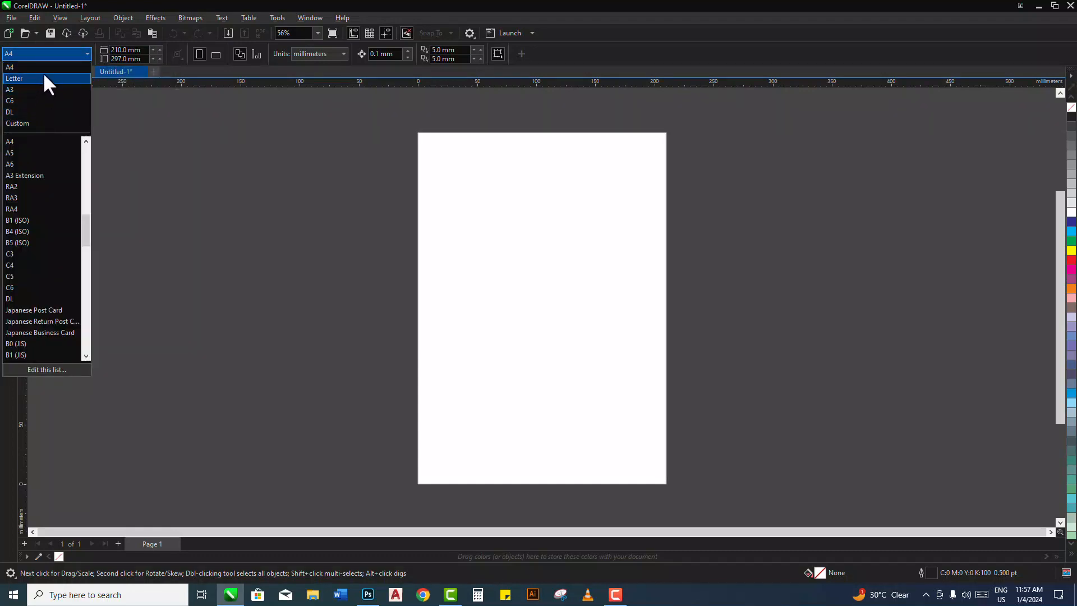
left_click(44, 66)
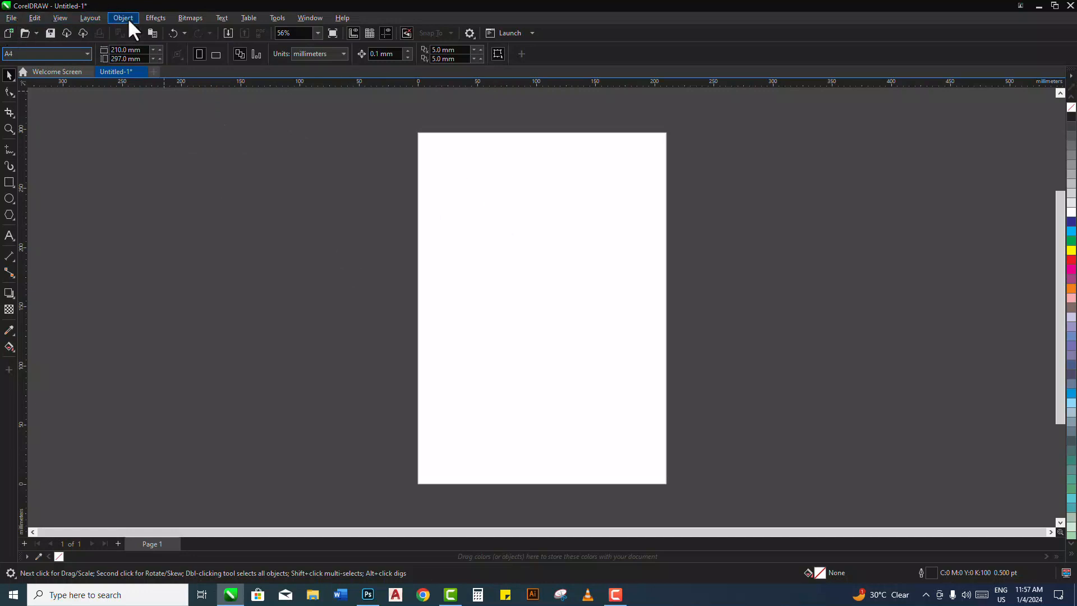
- Run the Wizard.CreateCalendar macro from the CalendarWizard project
left_click(276, 17)
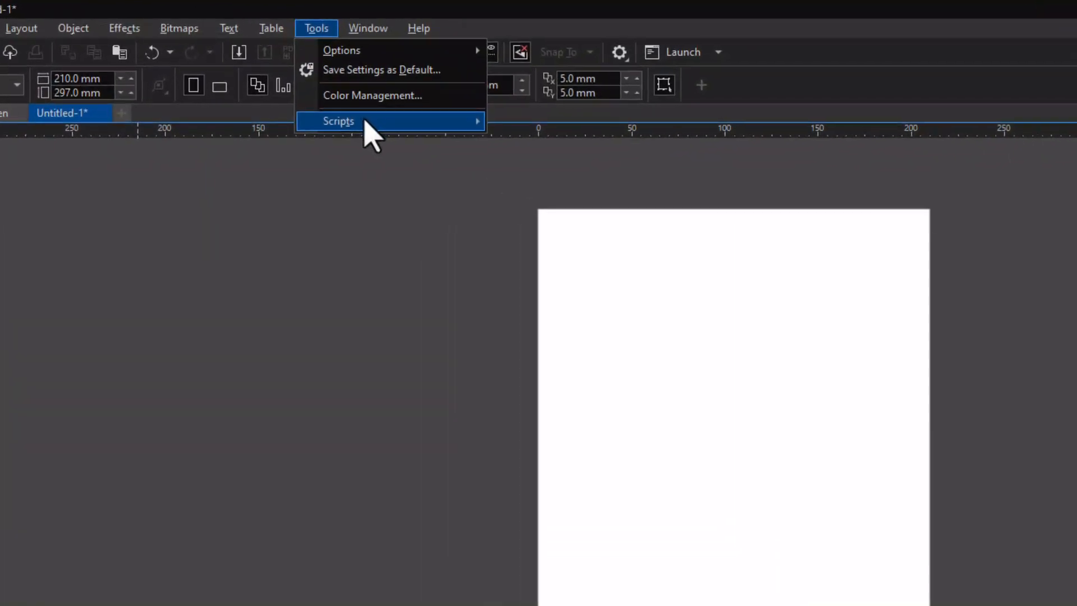
mouse_move(365, 121)
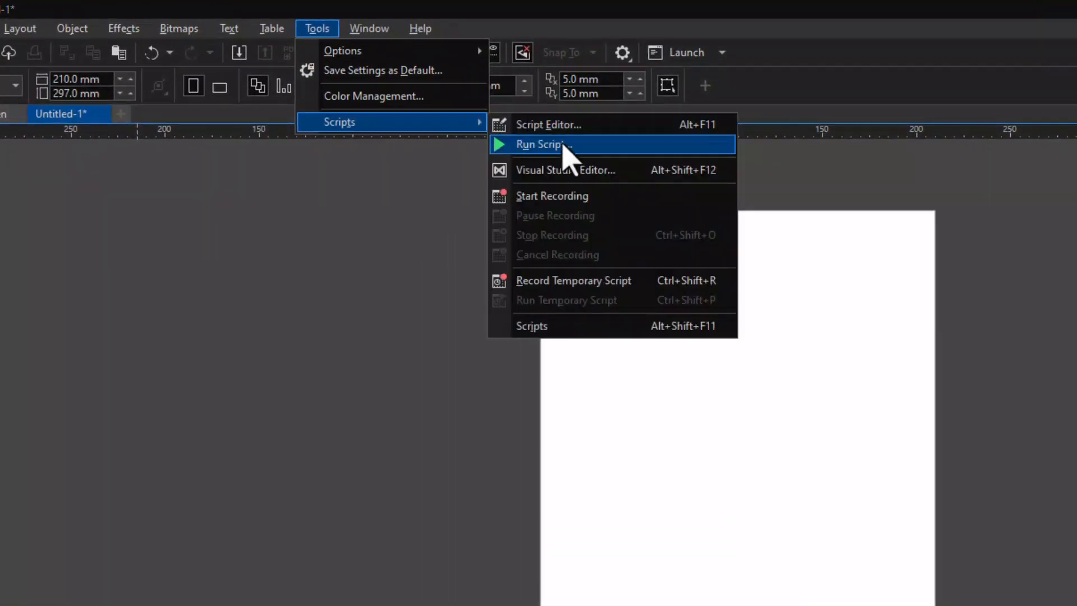
left_click(563, 144)
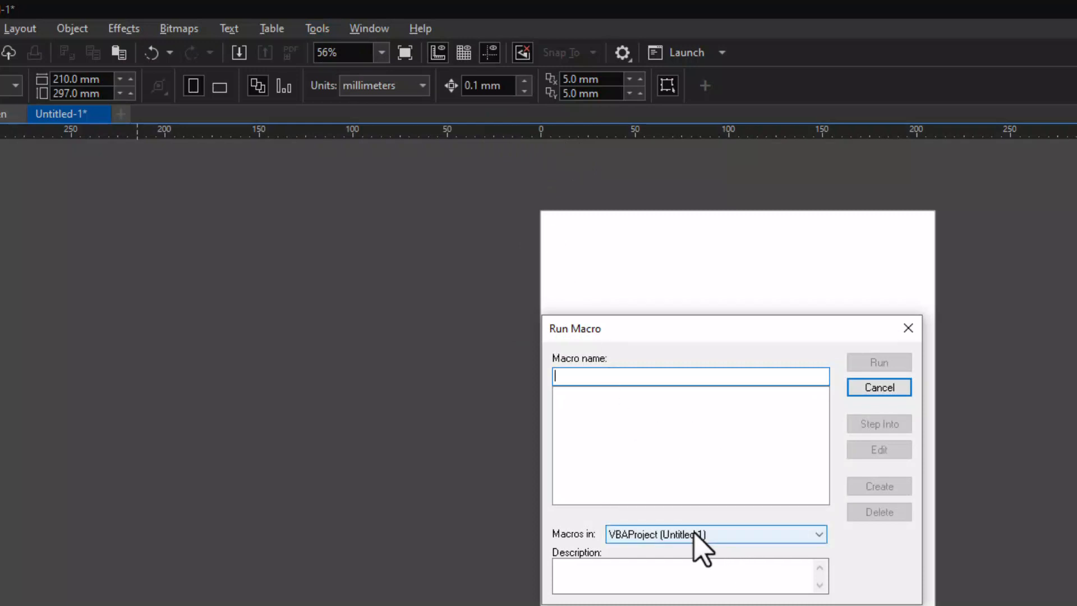
left_click(649, 532)
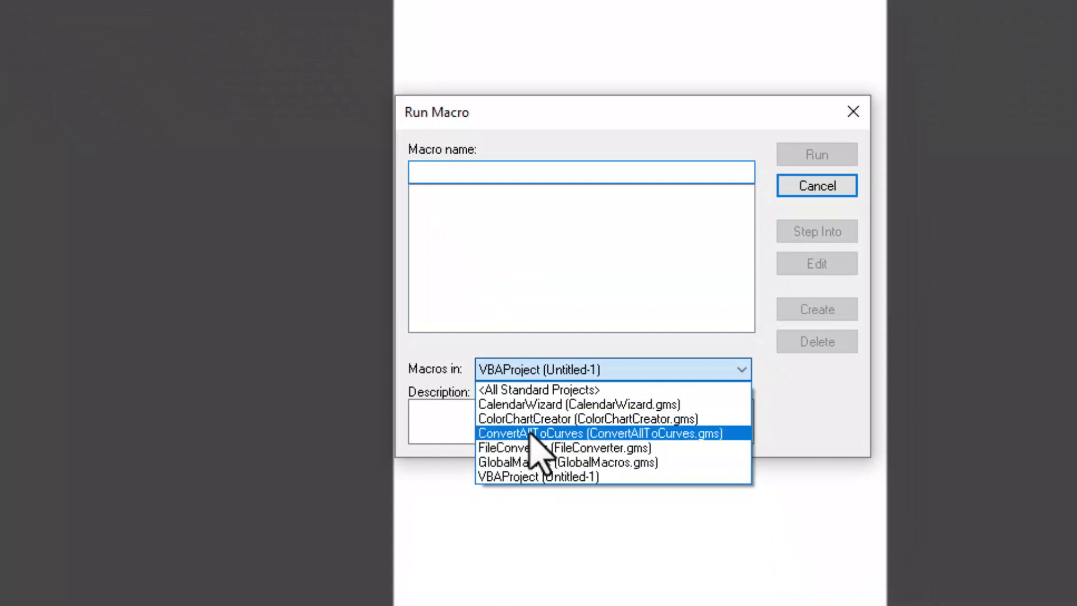
left_click(540, 405)
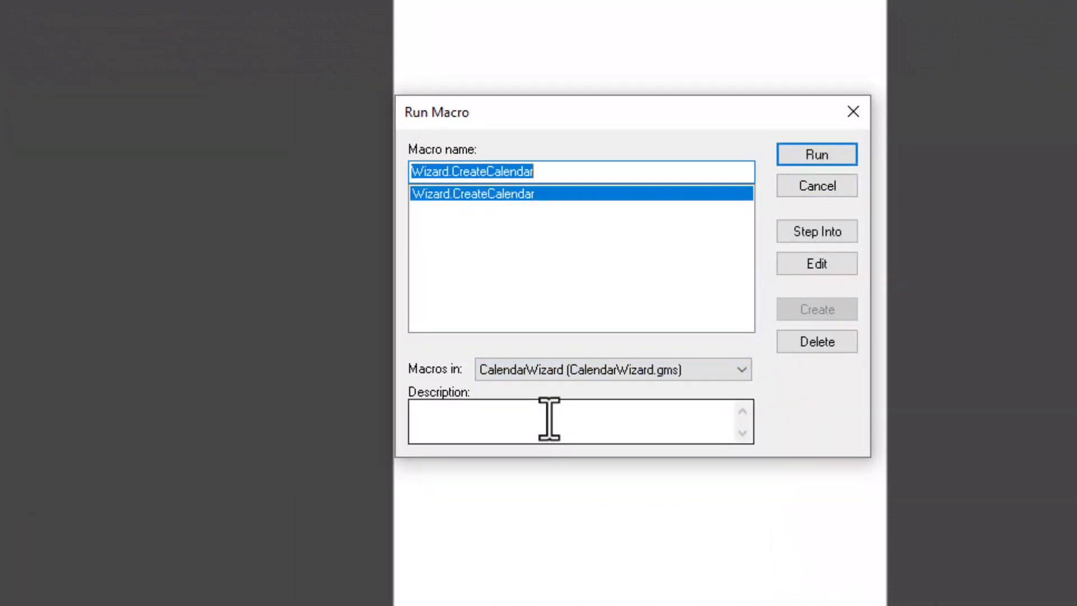
left_click(820, 156)
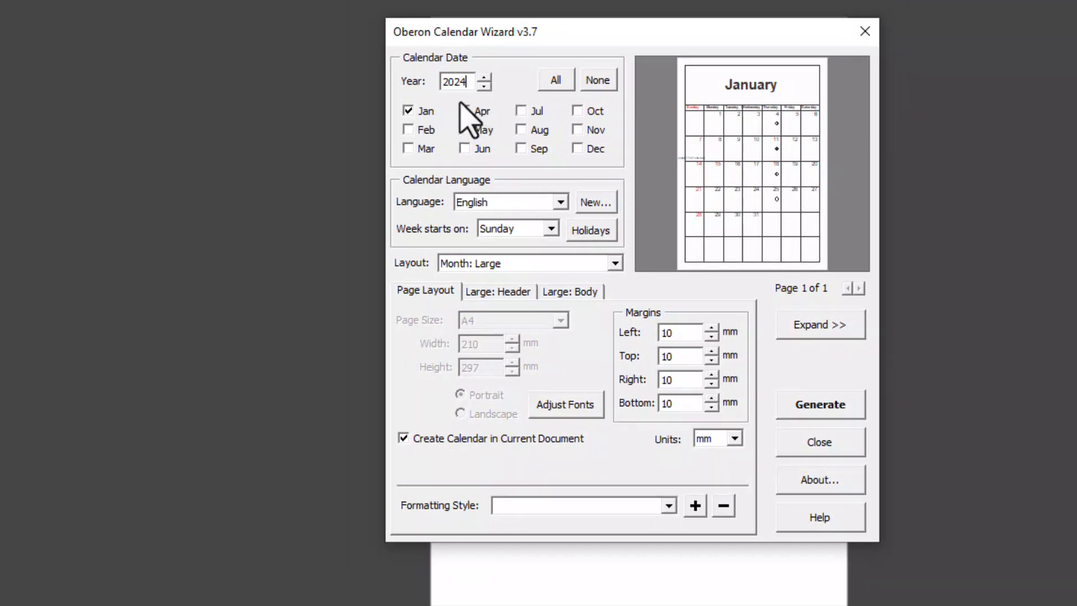
- Set the calendar year to 2024 and include all twelve months
left_click(483, 77)
left_click(484, 86)
left_click(484, 86)
left_click(484, 77)
left_click(465, 111)
left_click(521, 111)
left_click(576, 112)
left_click(556, 80)
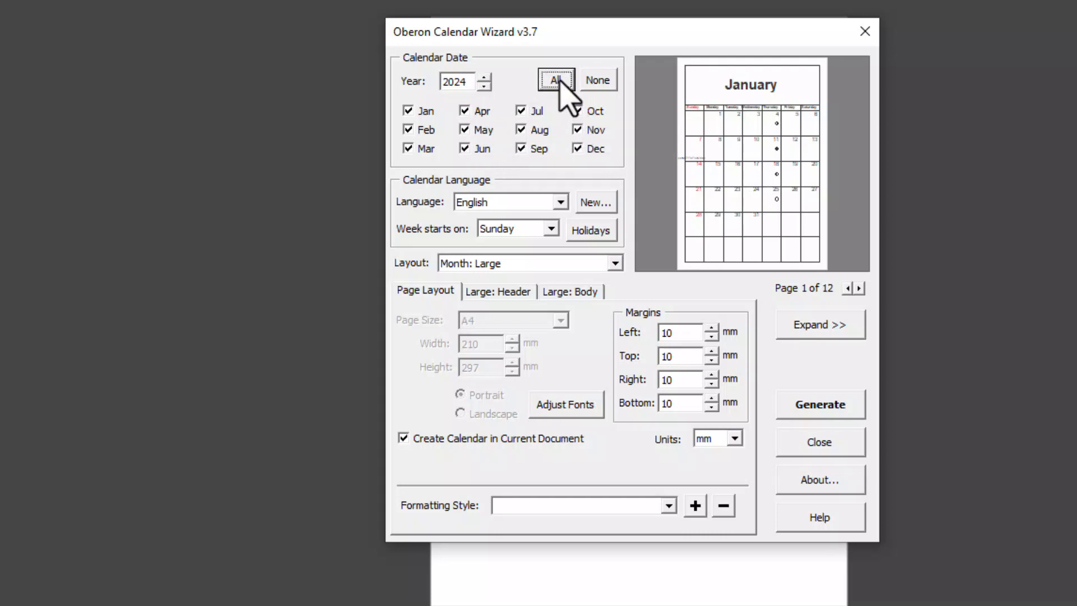
- Generate the twelve-month calendar with the Month: Large layout and close the wizard
left_click(837, 407)
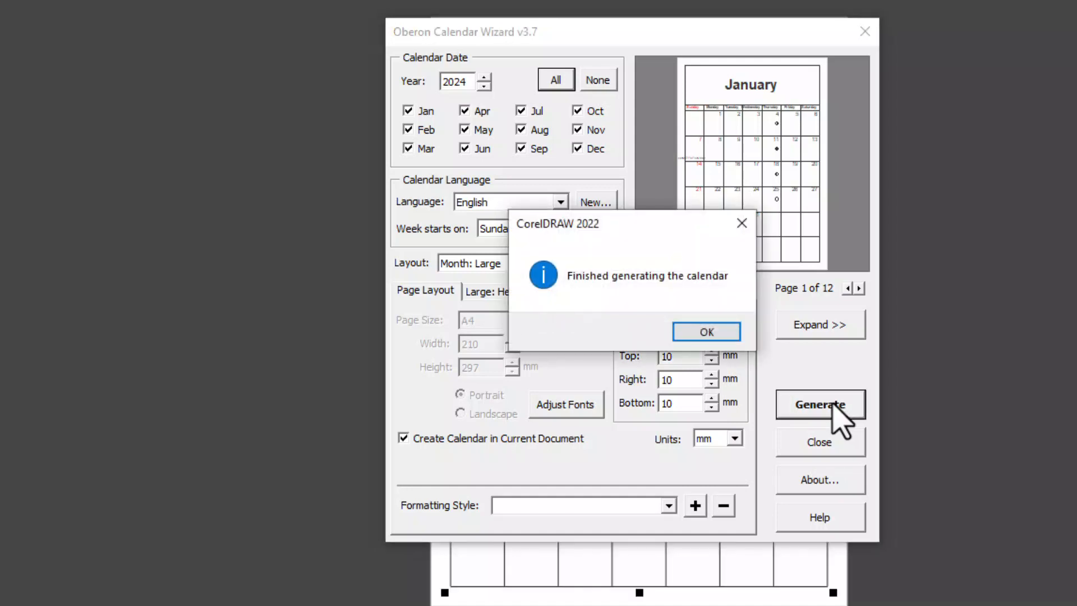
left_click(732, 333)
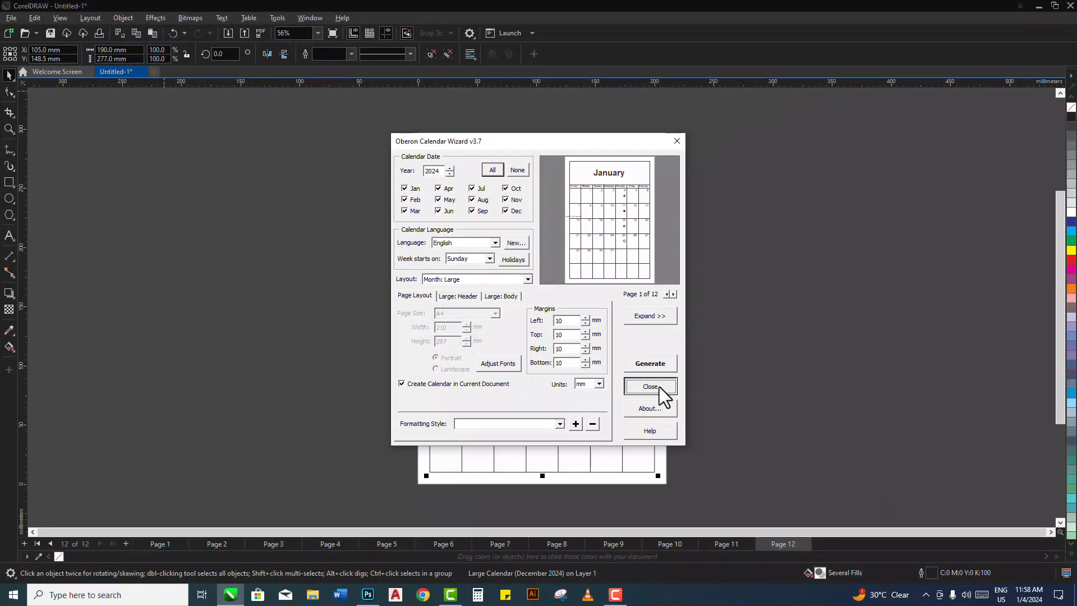
left_click(698, 398)
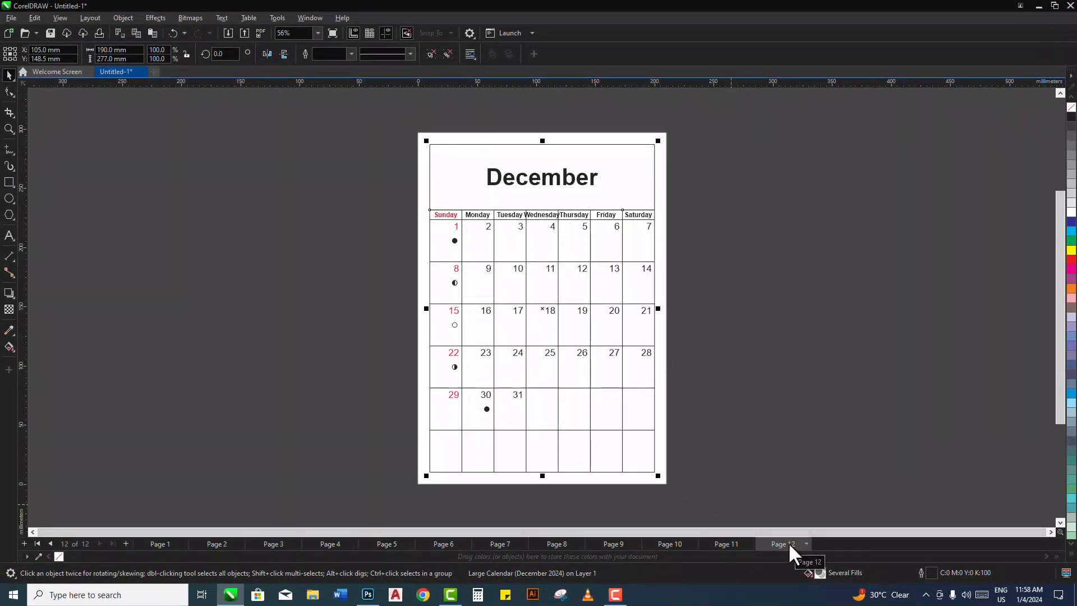
- Look through the last generated month pages and delete the December and November pages
left_click(730, 544)
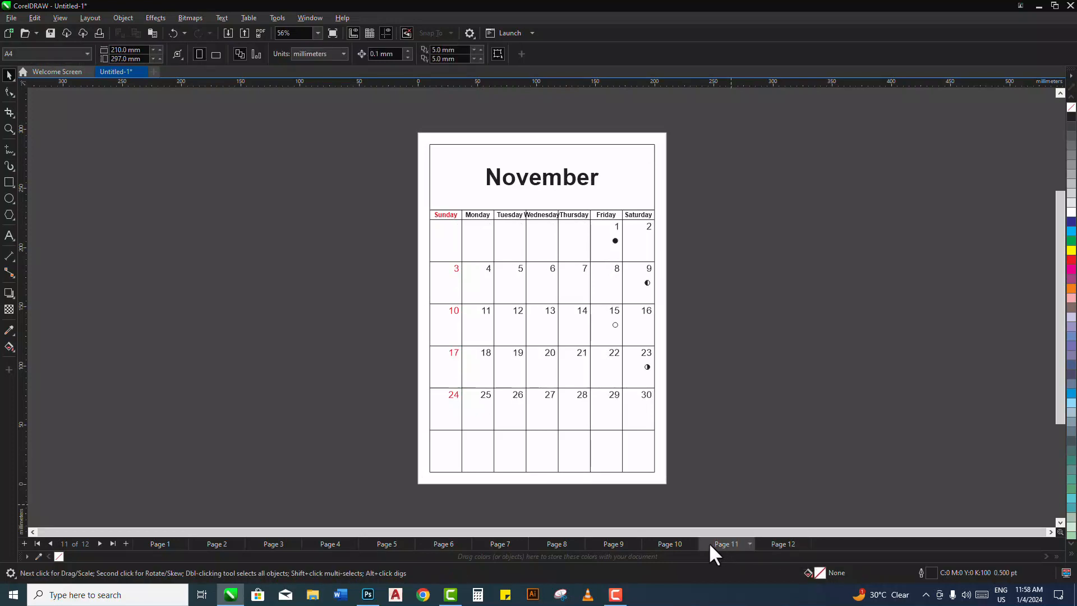
left_click(675, 543)
left_click(632, 542)
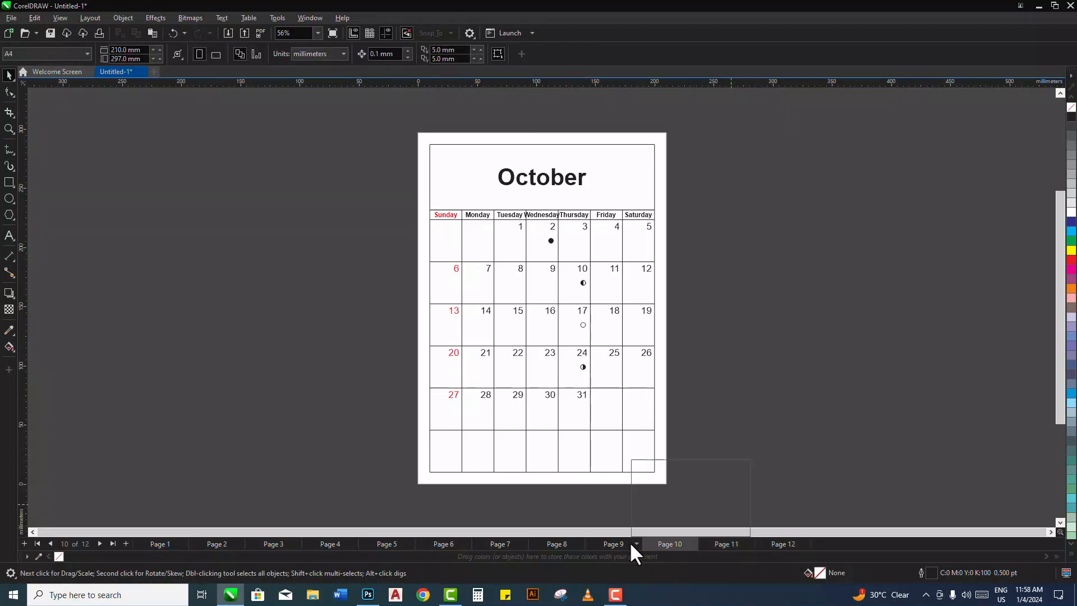
left_click(773, 542)
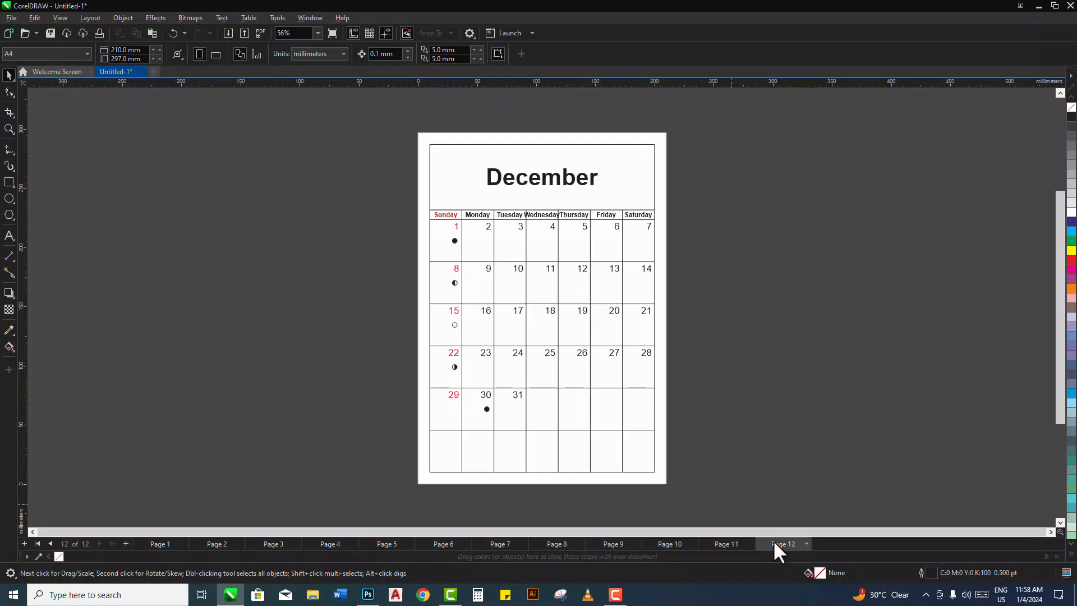
right_click(772, 541)
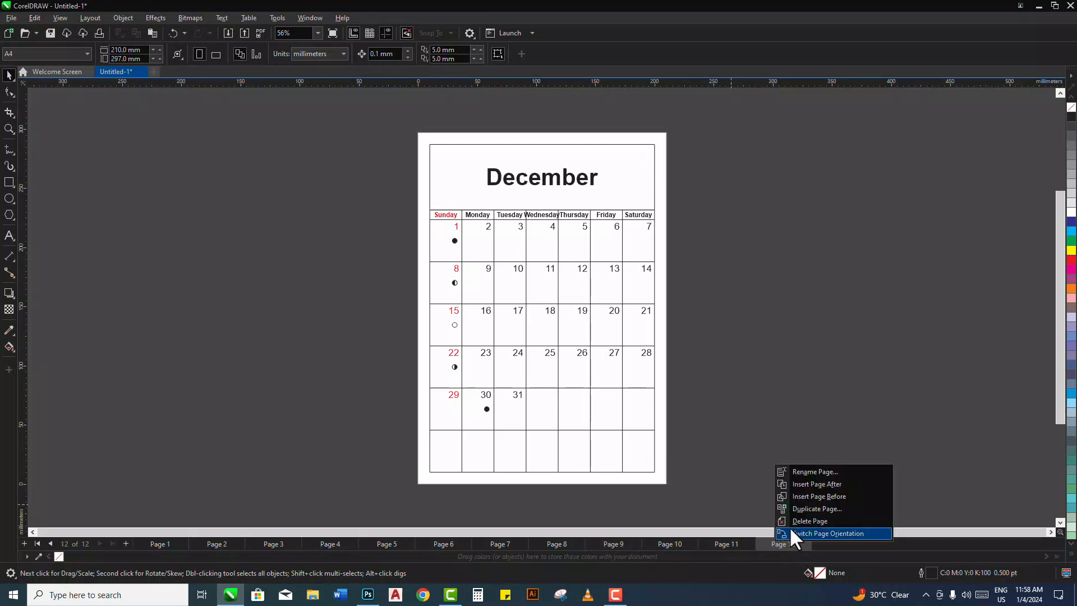
left_click(800, 520)
right_click(729, 543)
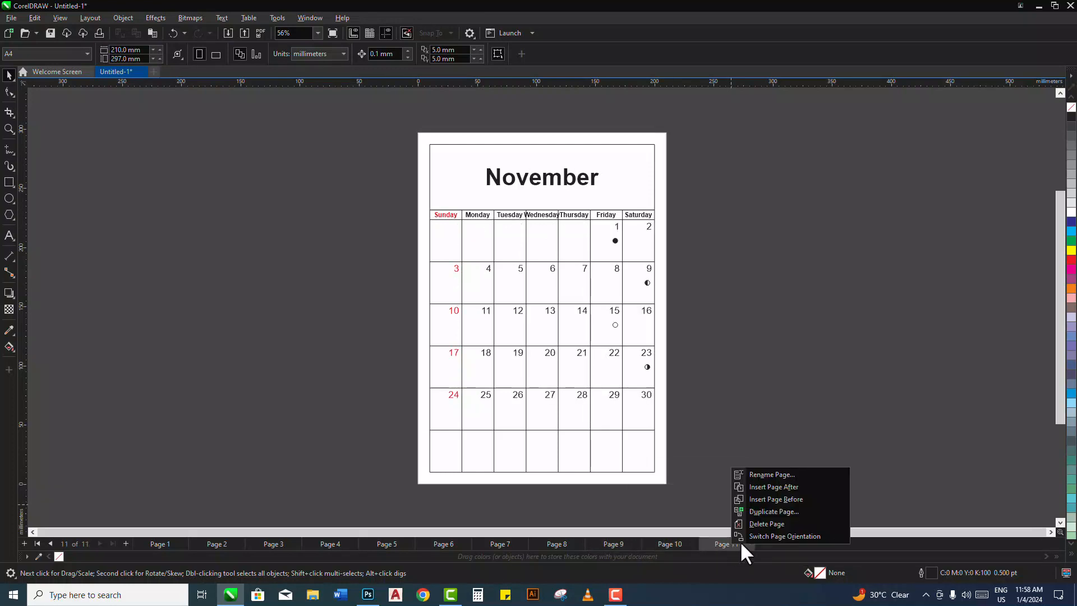
left_click(766, 520)
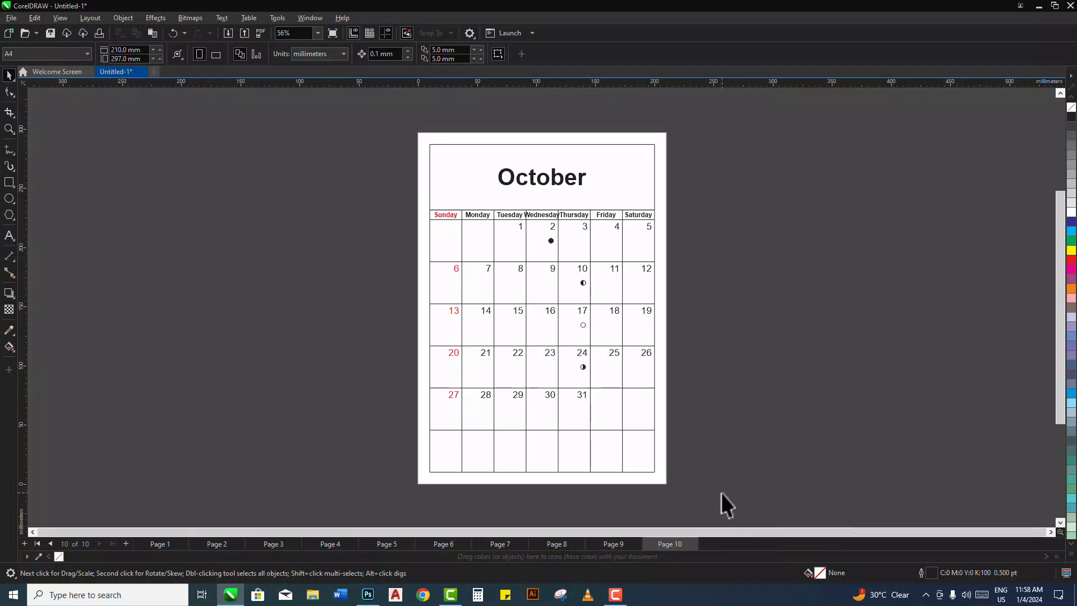
- Switch to a blank A4 document and launch the calendar wizard from the CalendarWizard macro project
left_click(143, 71)
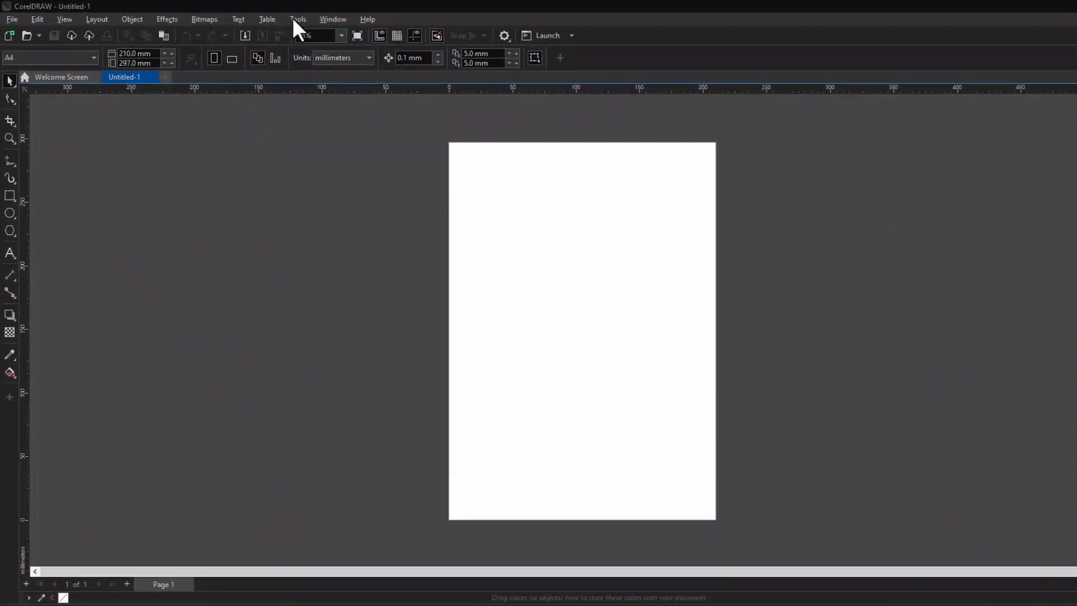
left_click(370, 102)
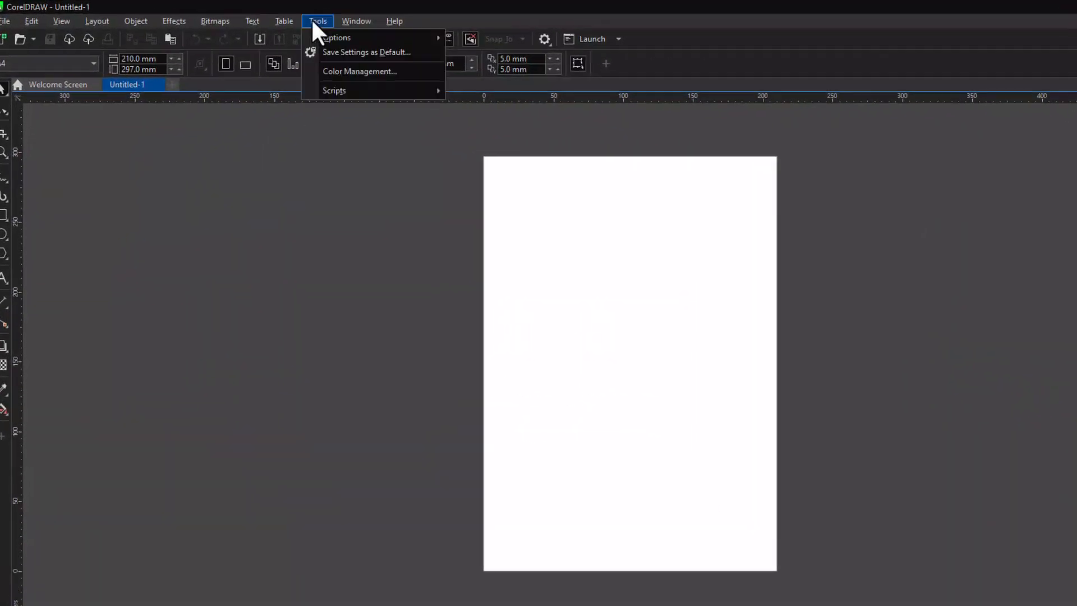
mouse_move(328, 107)
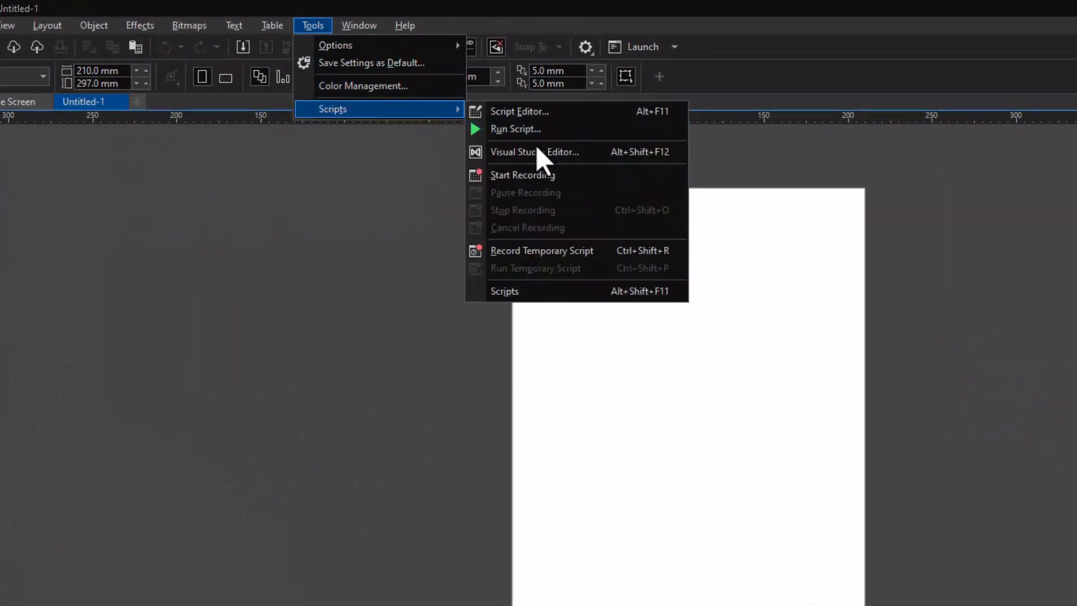
left_click(524, 129)
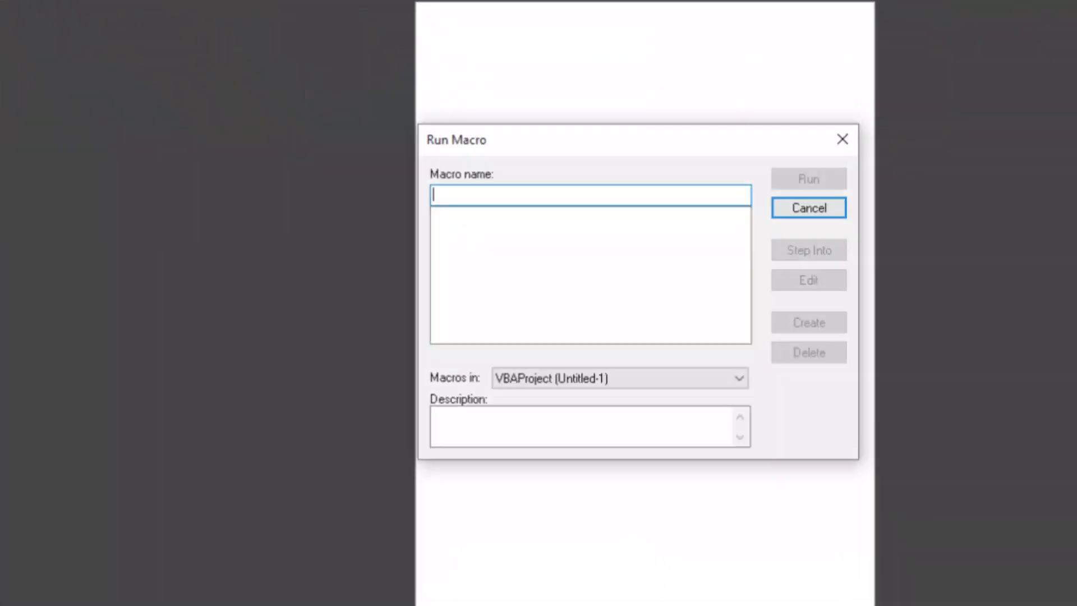
left_click(507, 366)
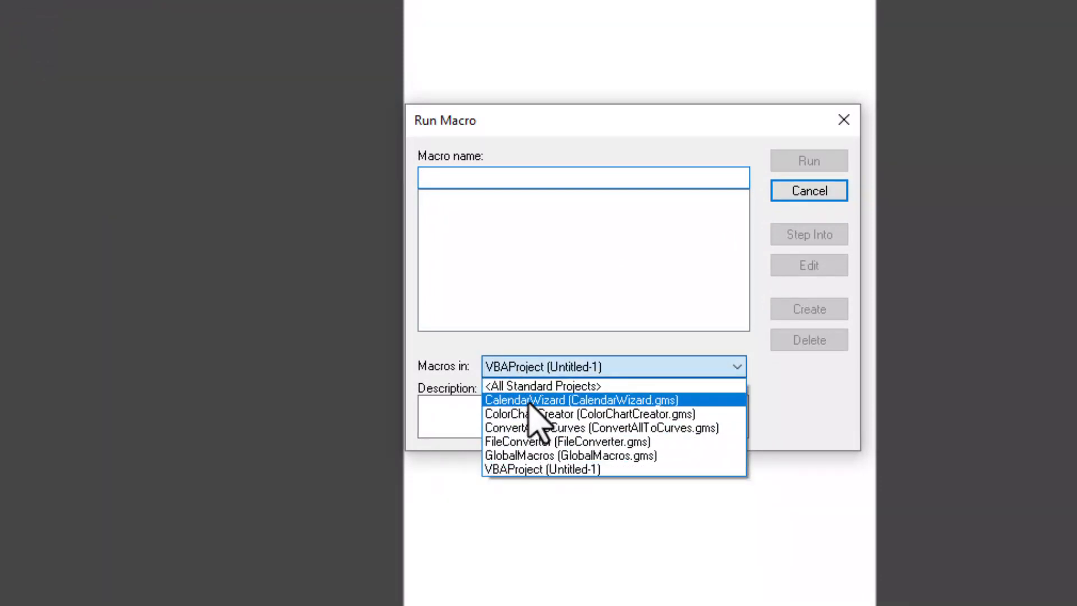
left_click(527, 400)
left_click(819, 162)
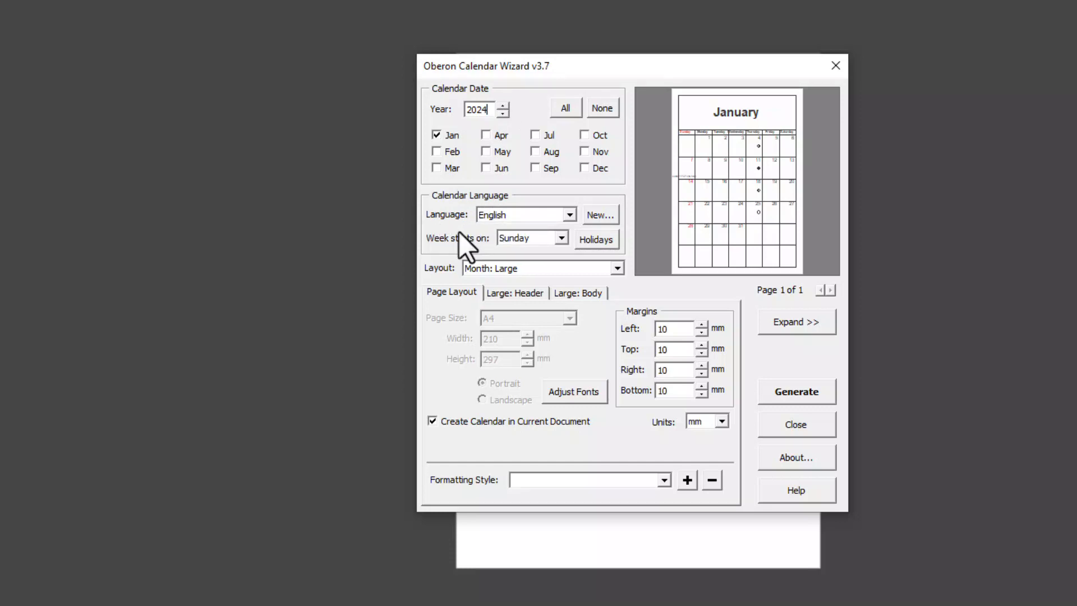
- Choose the Year: 12 Small [3x4] calendar layout and have the wizard adjust its fonts
left_click(528, 239)
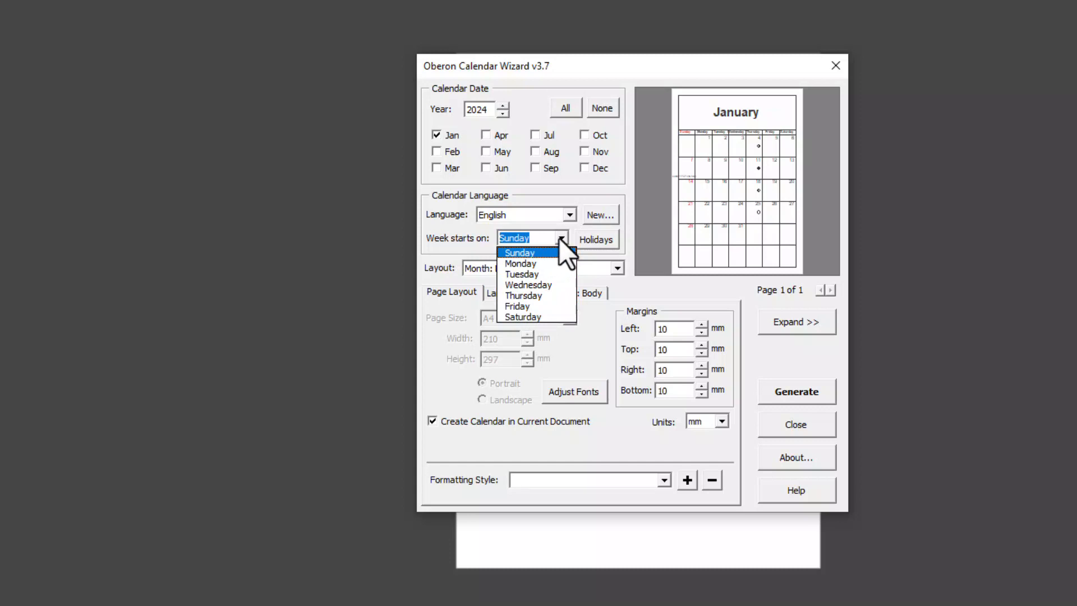
left_click(558, 238)
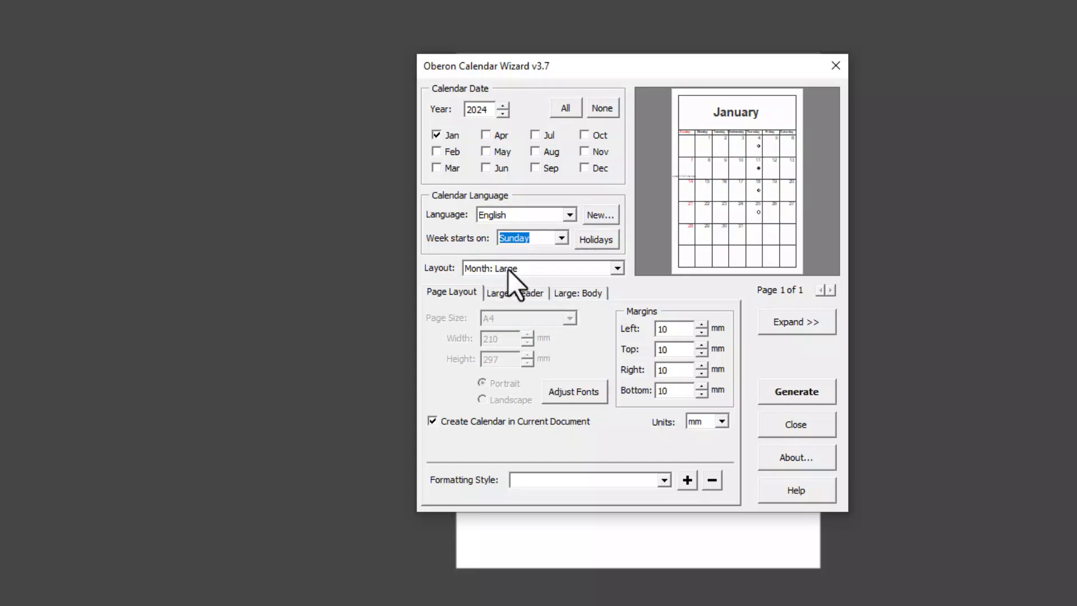
left_click(493, 268)
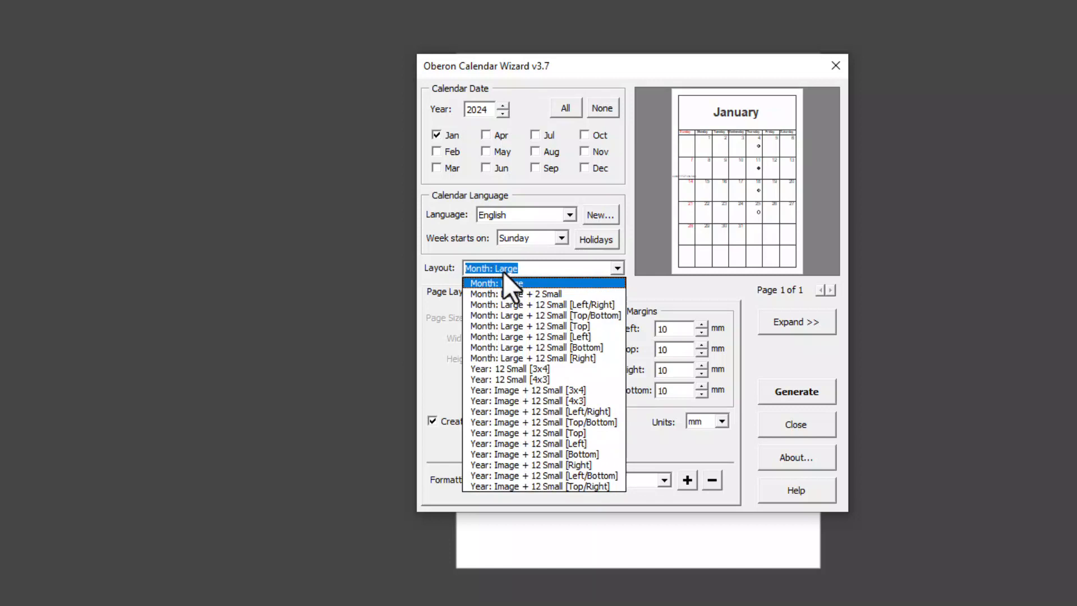
left_click(535, 370)
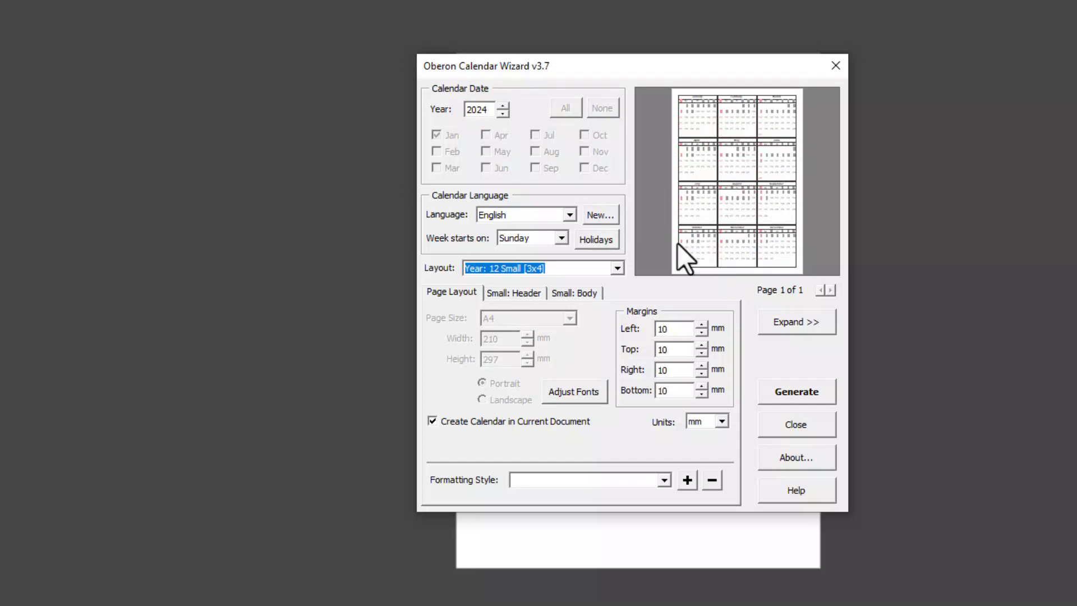
left_click(567, 392)
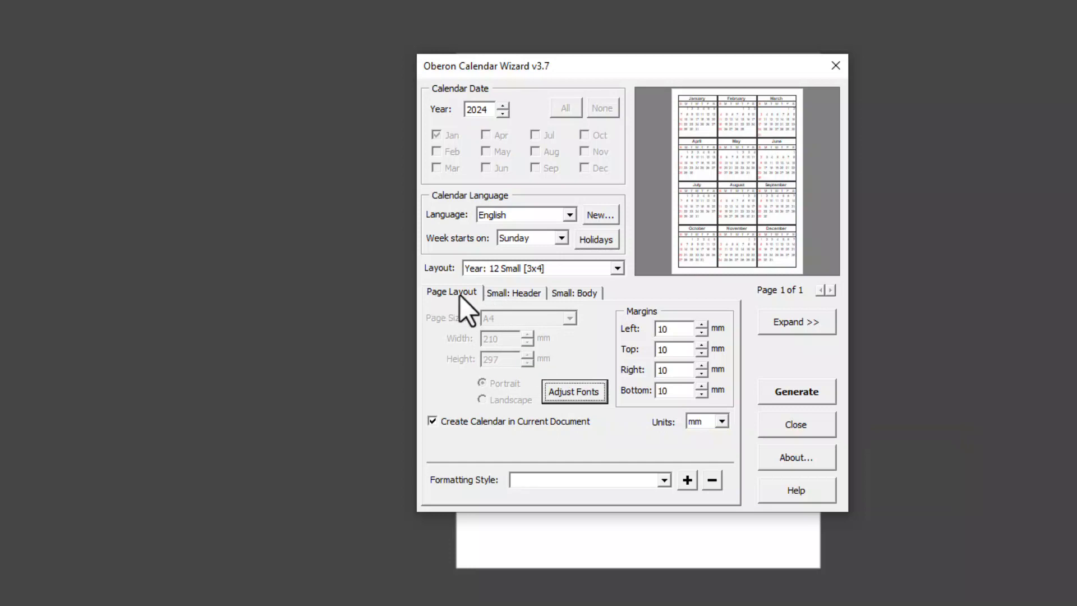
- Set the small month title font to Montserrat Bold at 20 pt
left_click(516, 292)
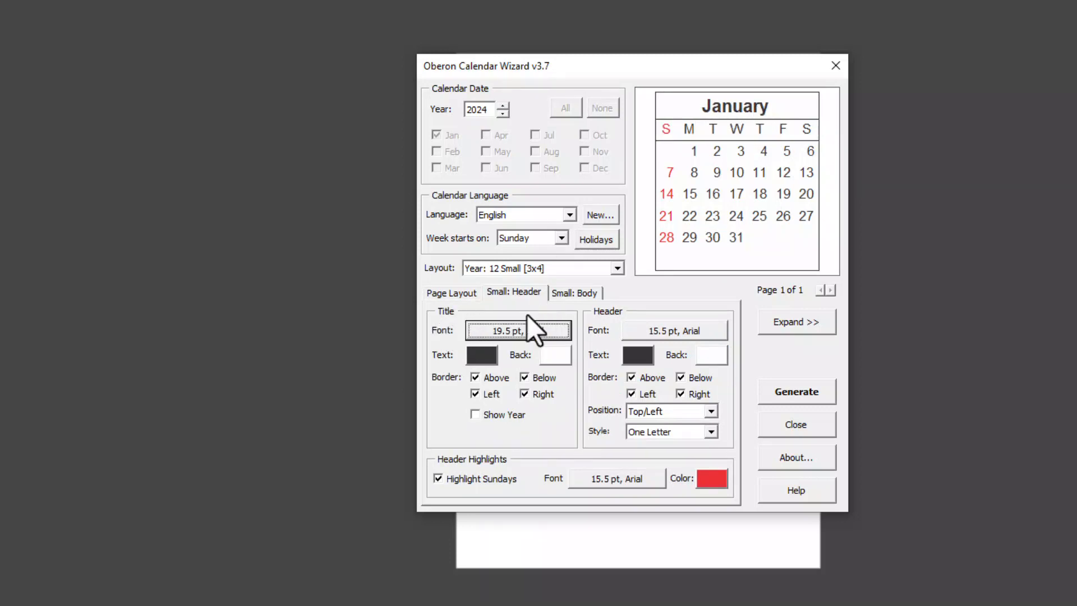
left_click(518, 330)
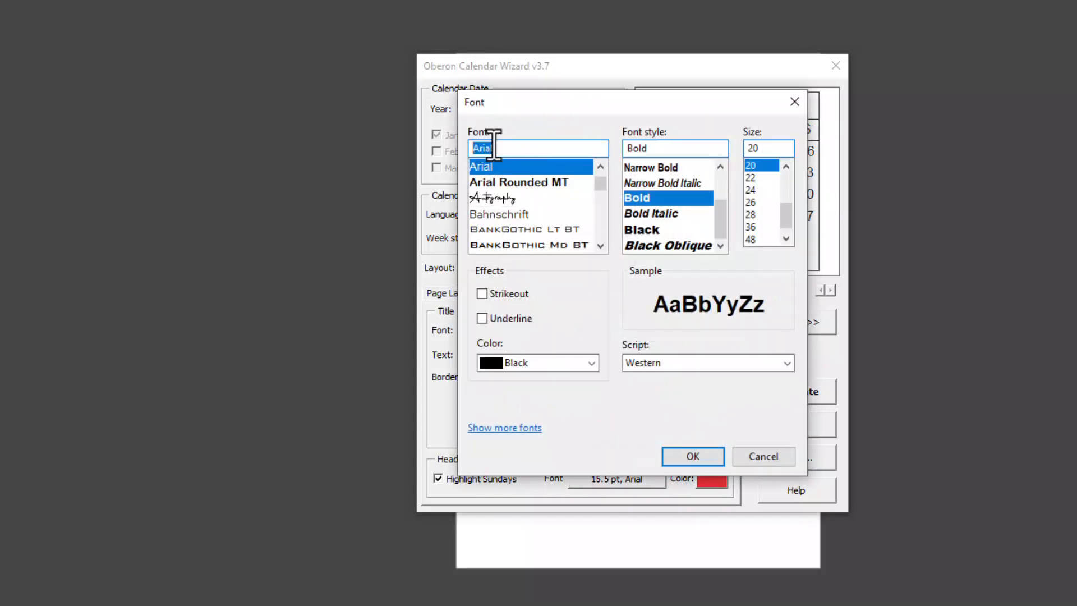
type("MONTS")
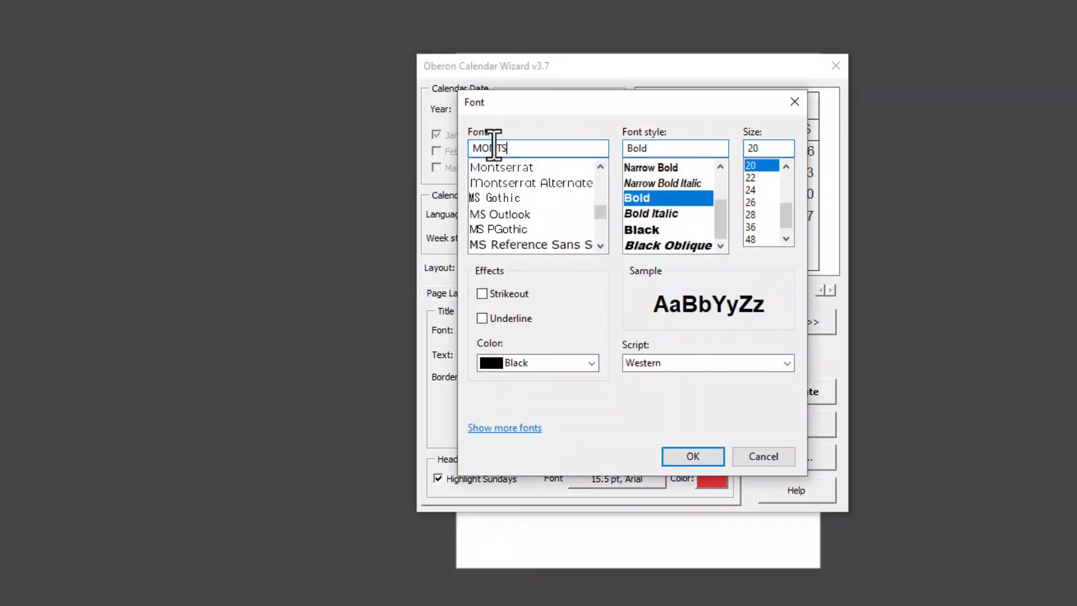
left_click_drag(517, 147, 464, 147)
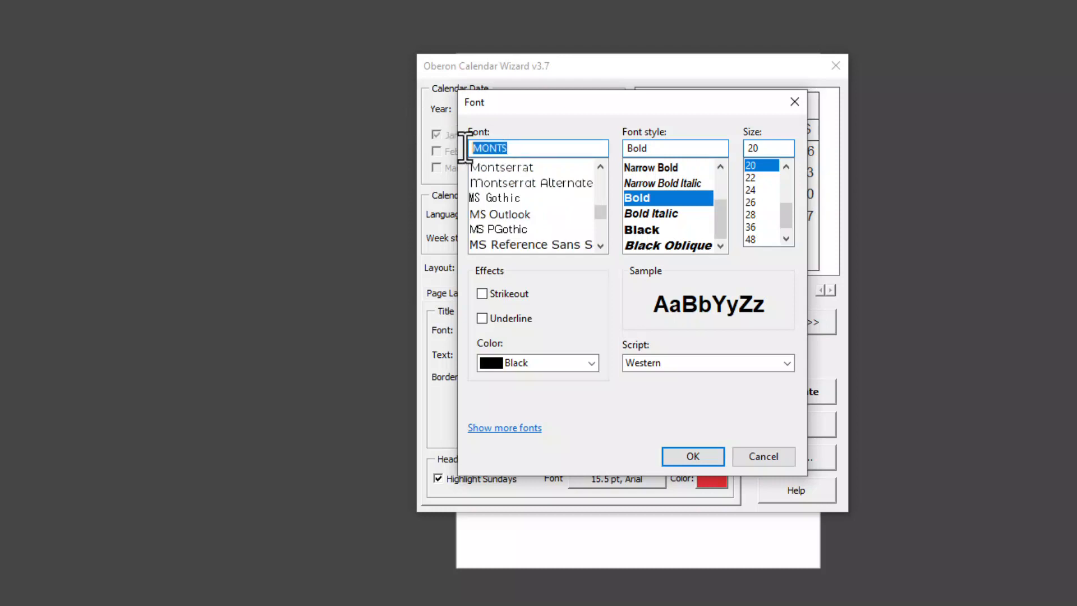
left_click(519, 167)
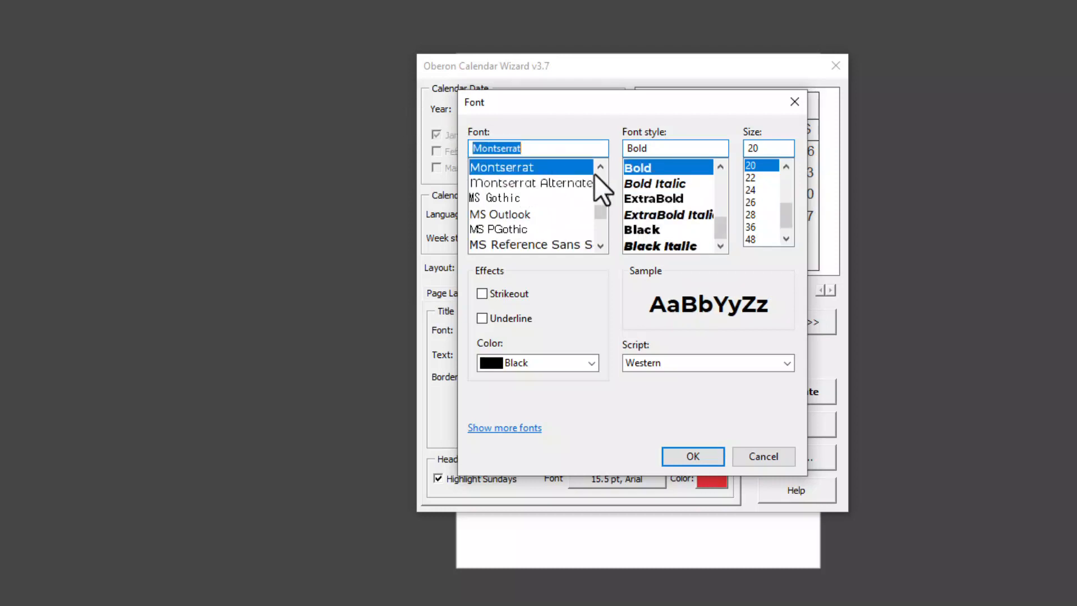
left_click(700, 458)
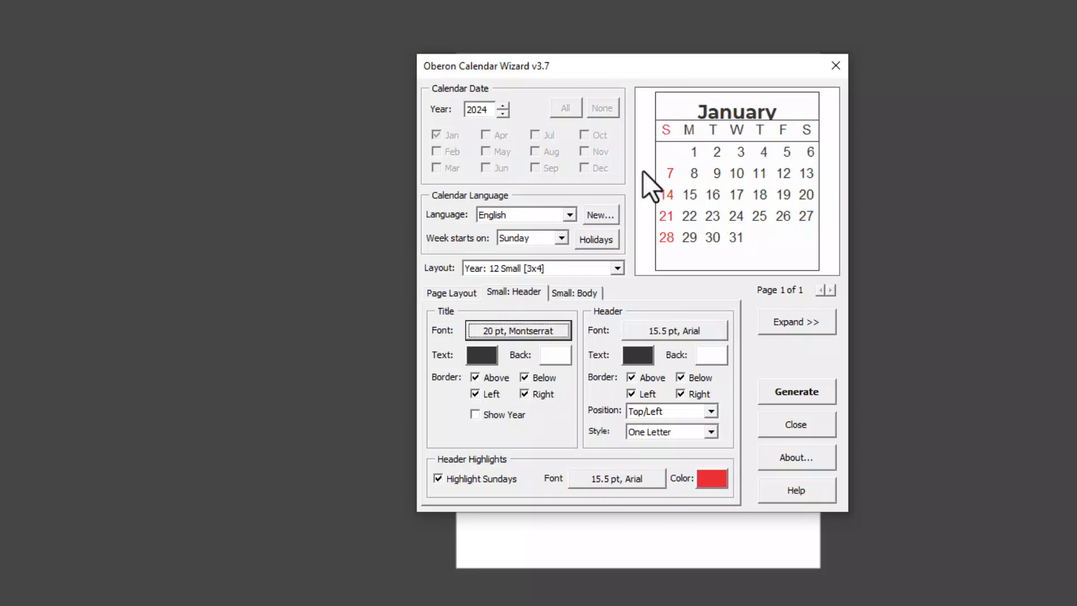
- Try switching the month title's borders off and turn all four of them back on
left_click(476, 378)
left_click(524, 377)
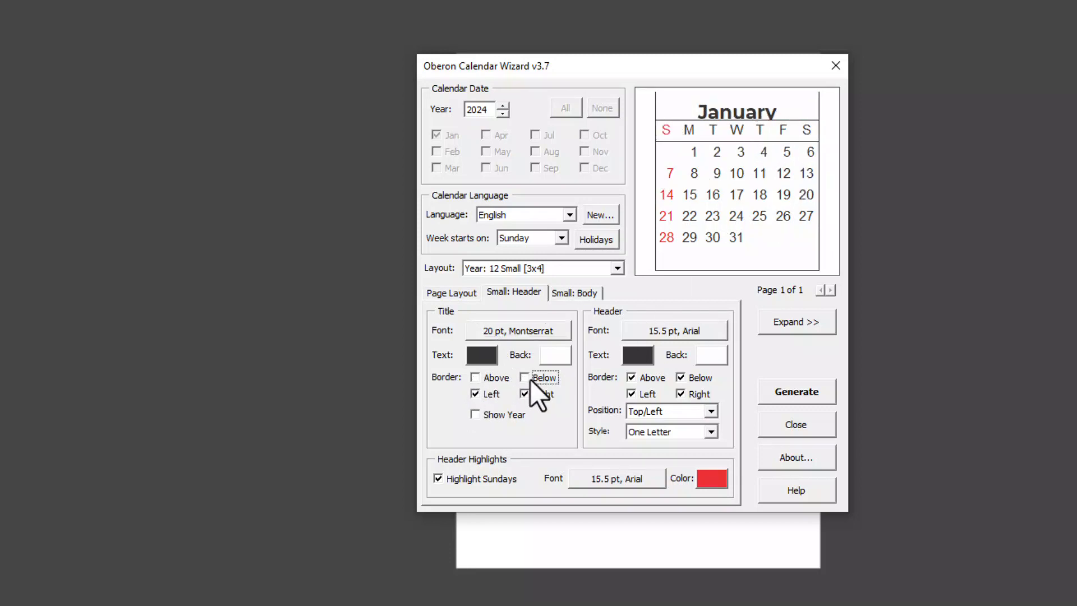
left_click(524, 391)
left_click(477, 396)
left_click(477, 397)
left_click(526, 395)
left_click(525, 378)
left_click(476, 377)
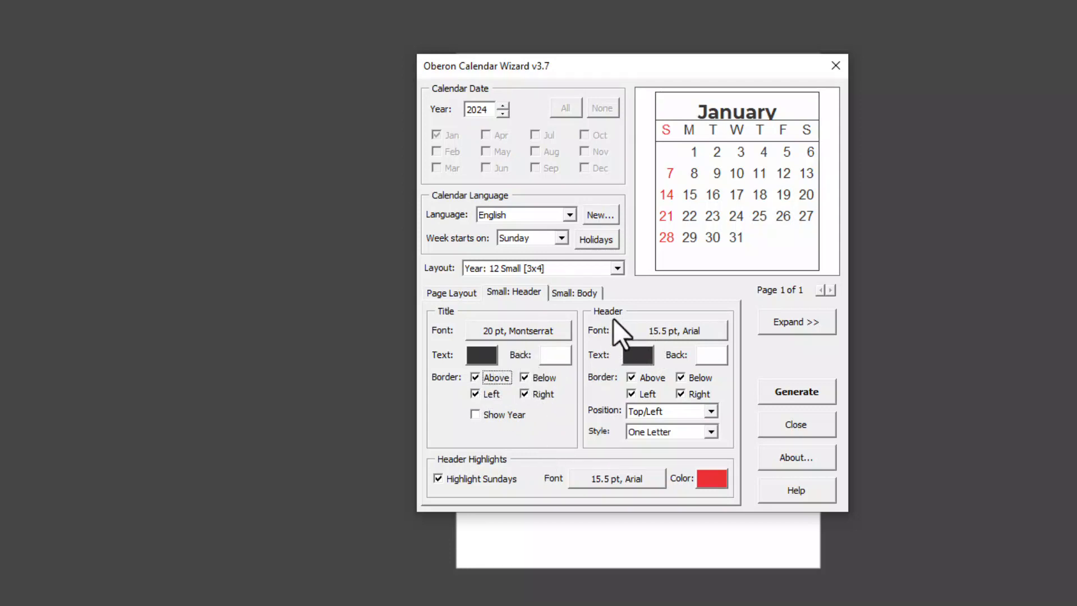
- Set the weekday header font and the Sunday header highlight font to Montserrat Regular, 16 pt
left_click(666, 331)
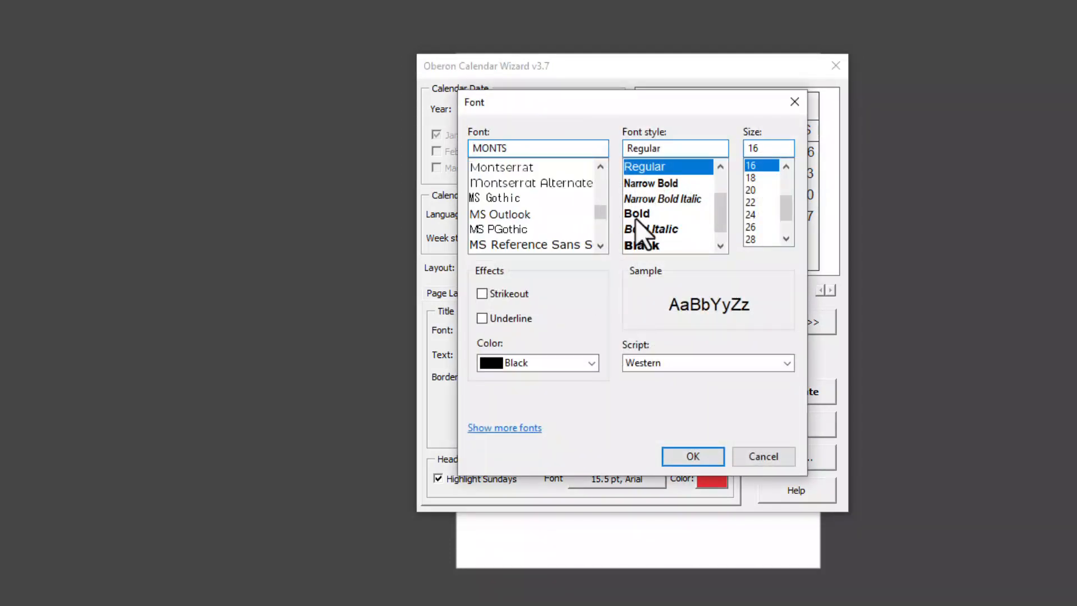
left_click(529, 173)
left_click(695, 455)
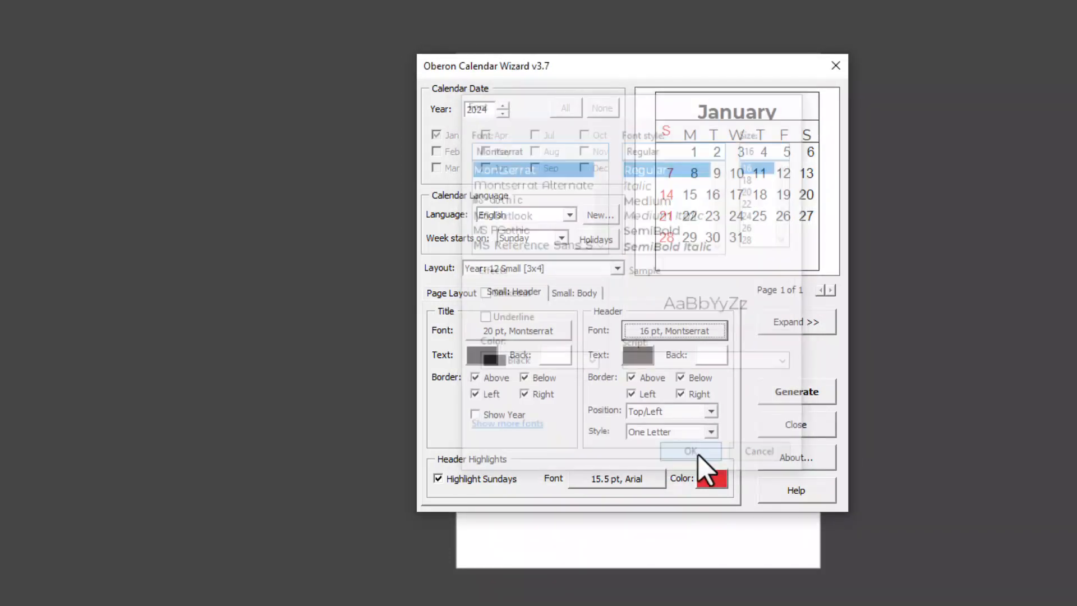
left_click(601, 479)
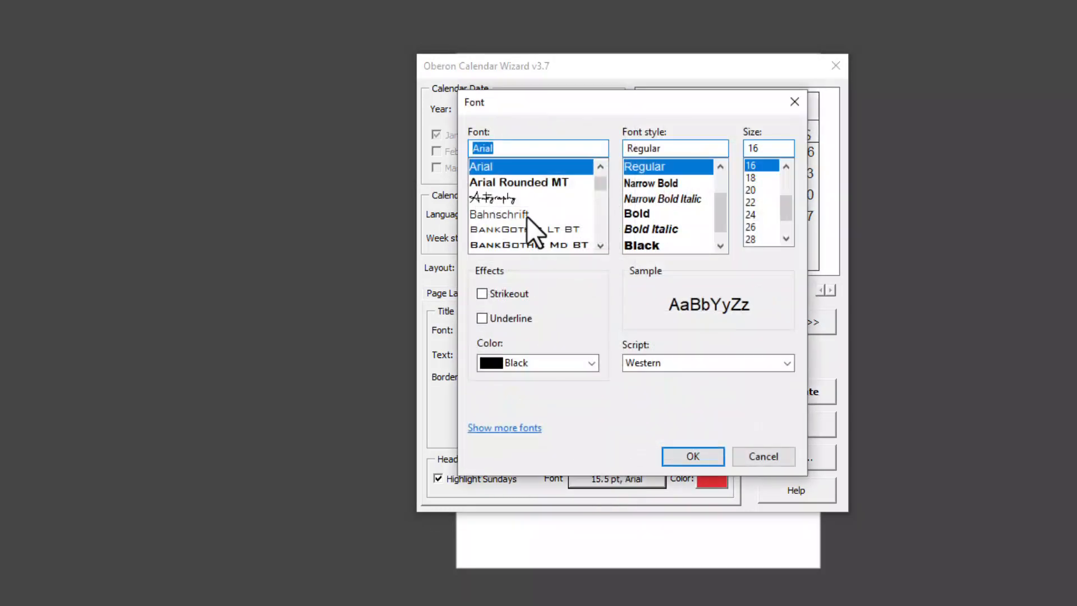
type("MONTS")
left_click(540, 169)
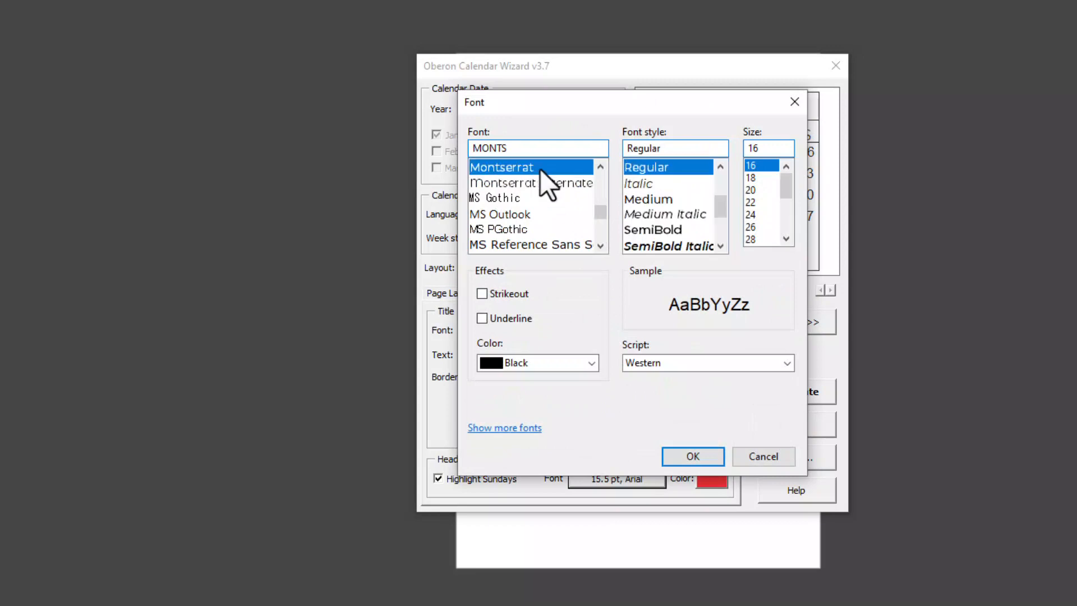
left_click(695, 456)
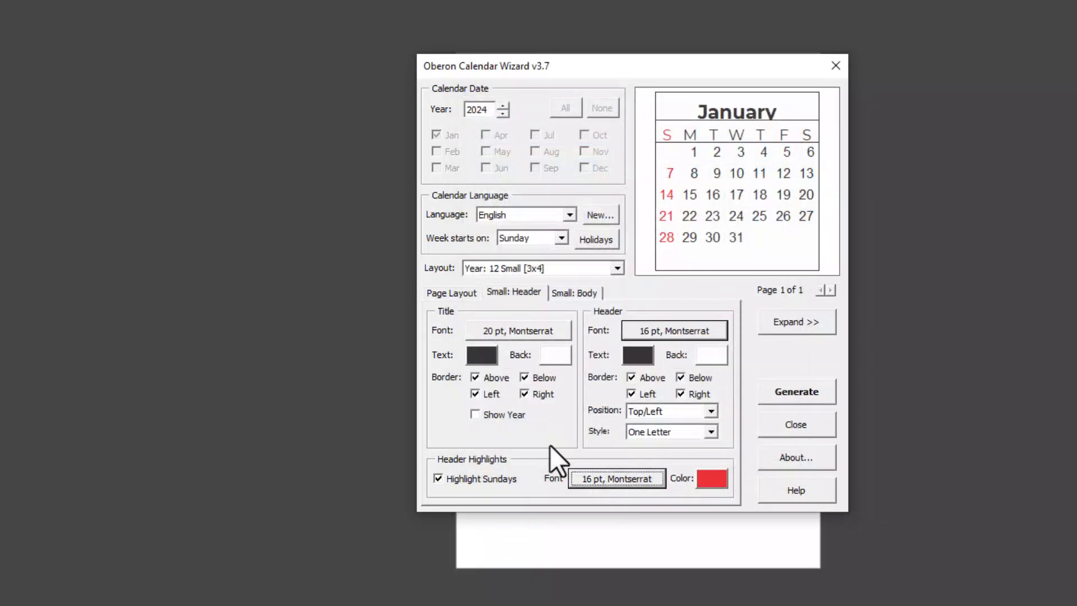
- Set the small calendar body's date font and its highlight font to Montserrat Regular, 16 pt
left_click(571, 293)
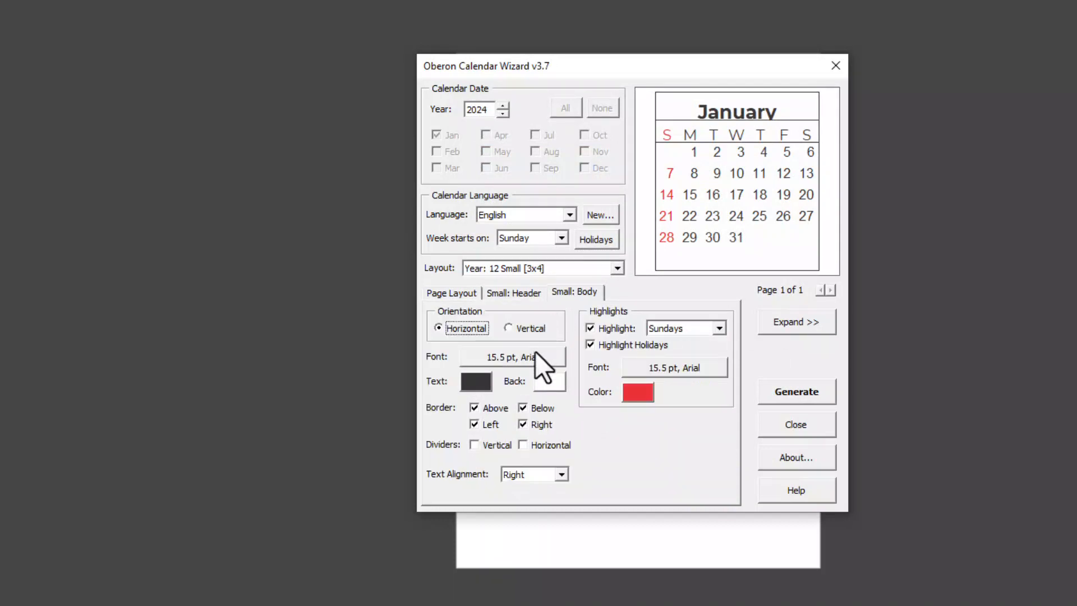
left_click(508, 358)
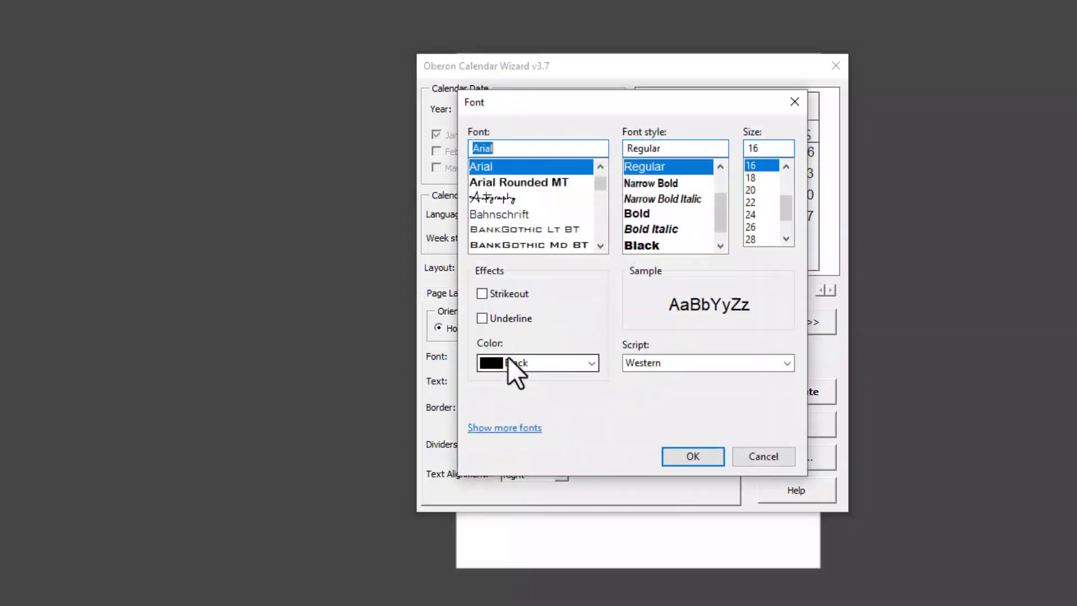
type("MONTS")
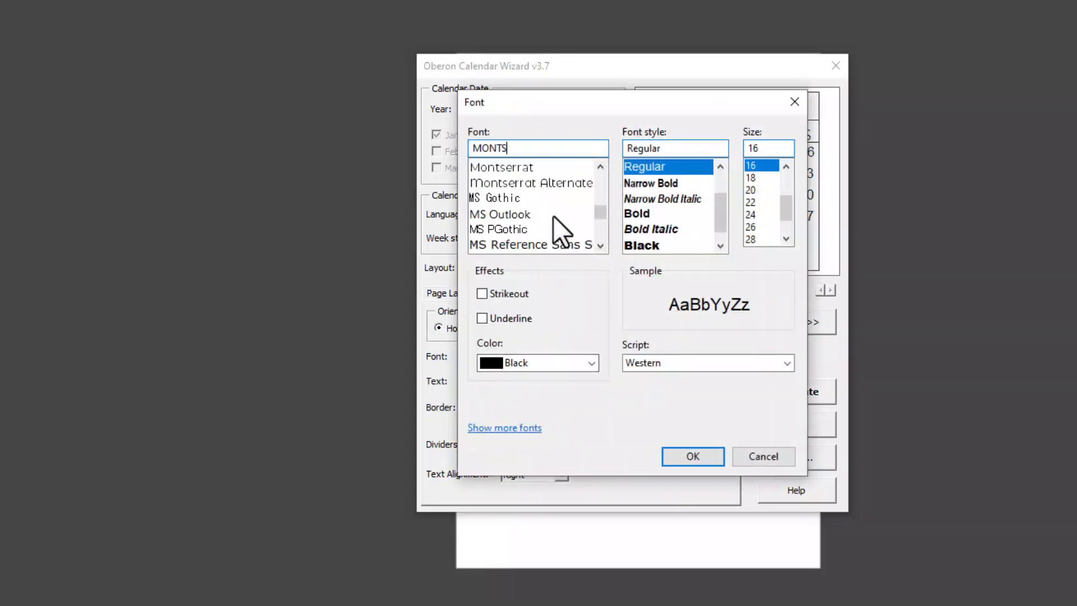
left_click(543, 163)
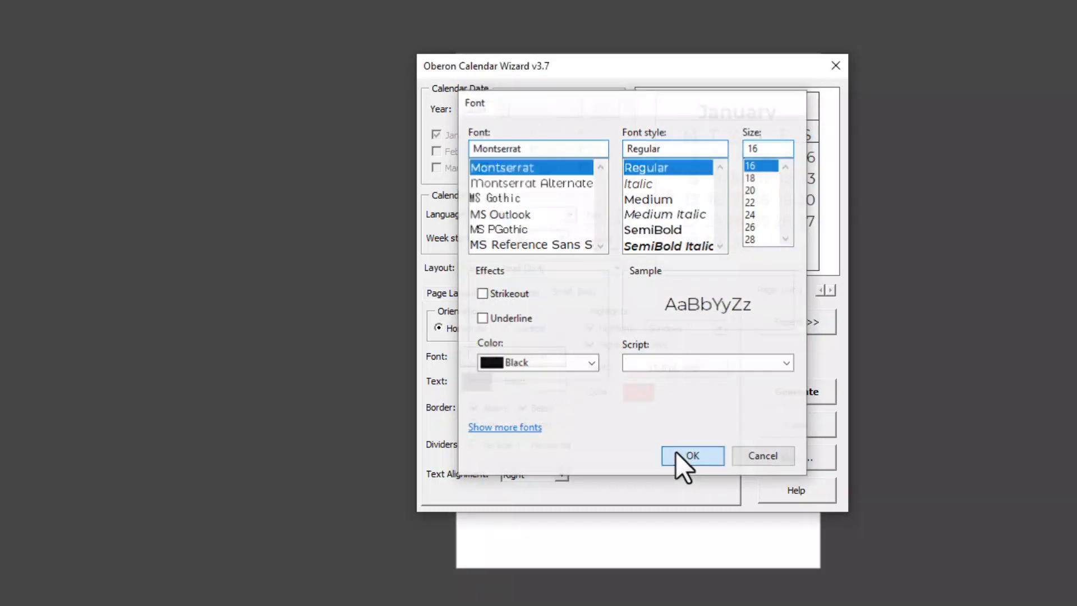
left_click(676, 452)
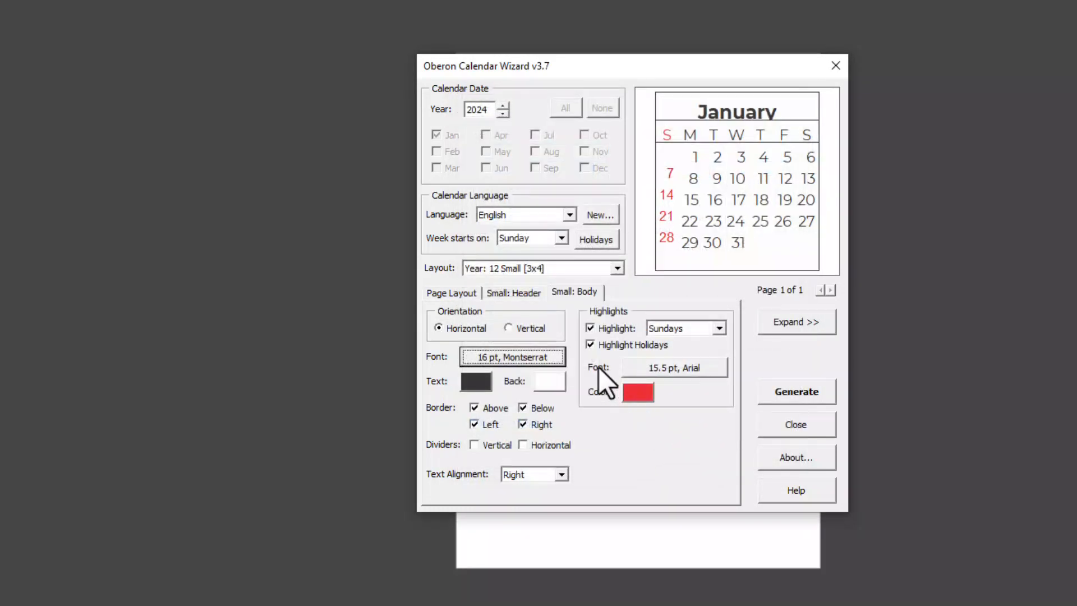
left_click(667, 367)
type("MONTS")
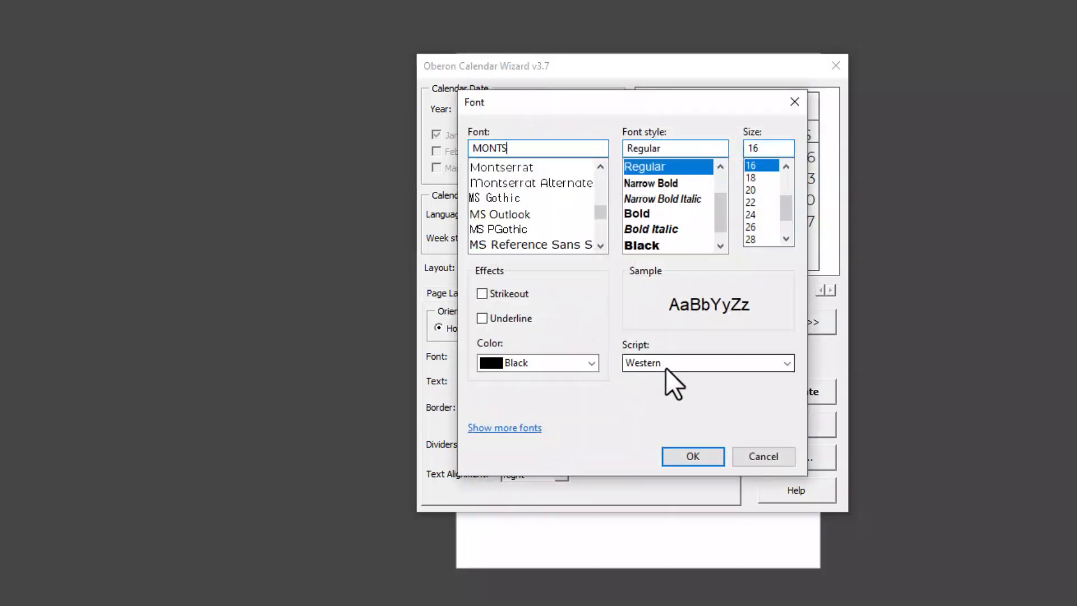
left_click(547, 168)
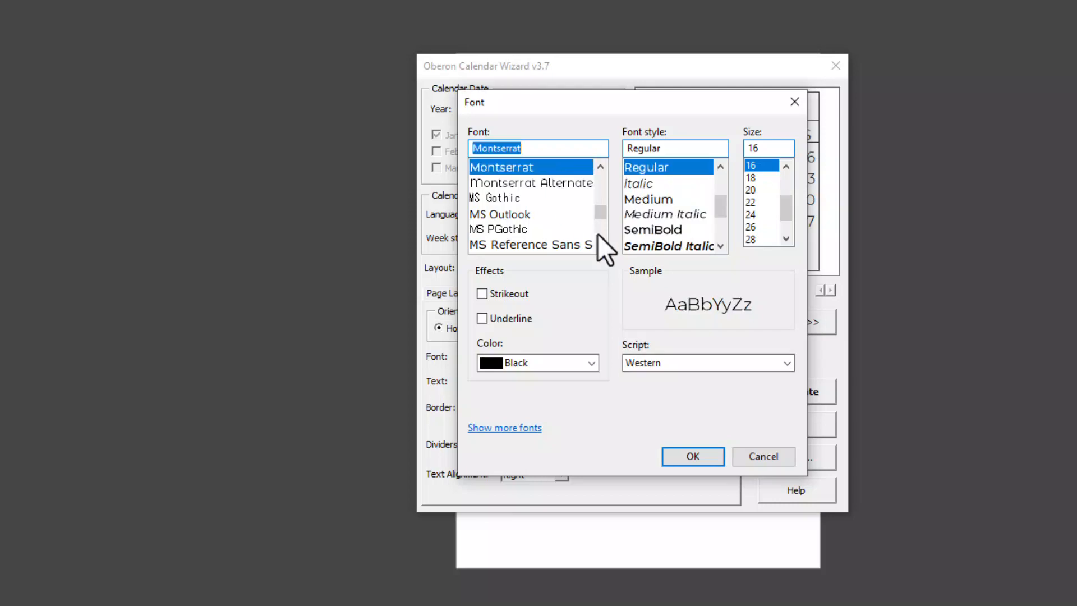
left_click(688, 452)
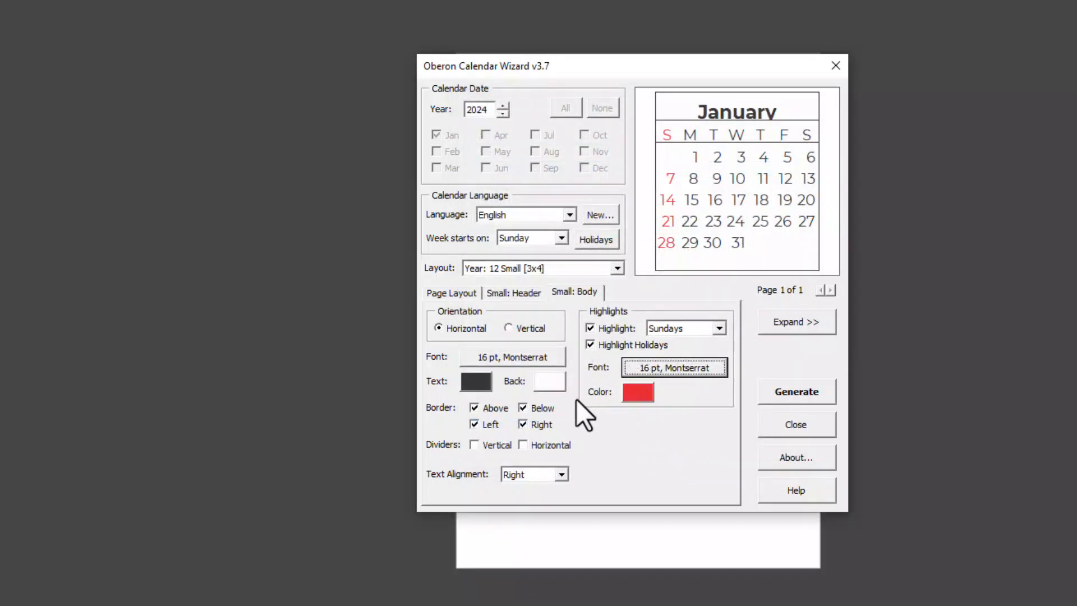
- Change the small month title's text colour to dark blue #313267
left_click(467, 296)
left_click(502, 294)
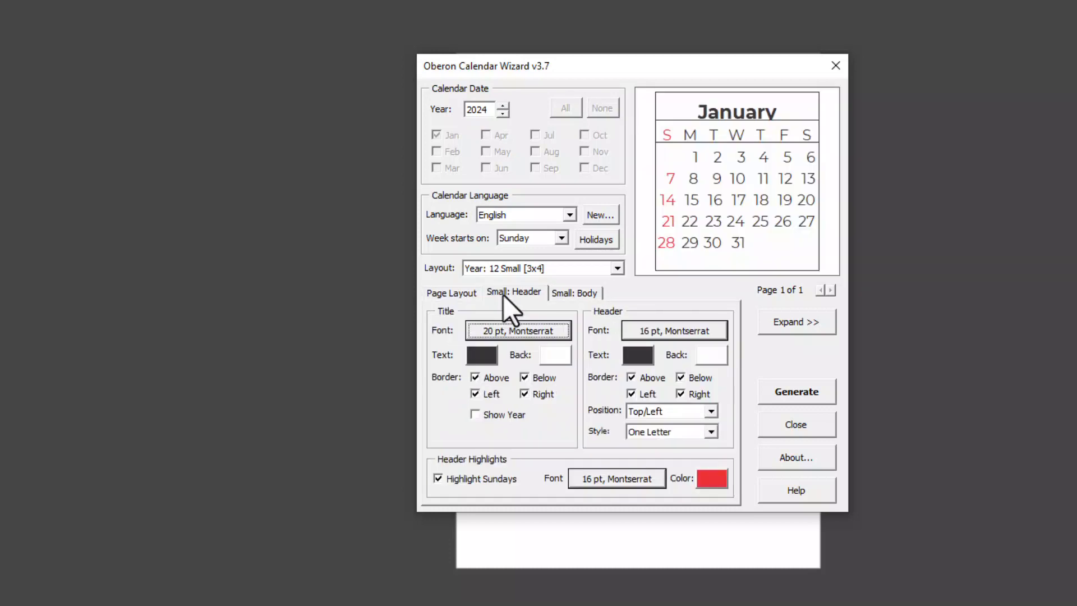
left_click(477, 356)
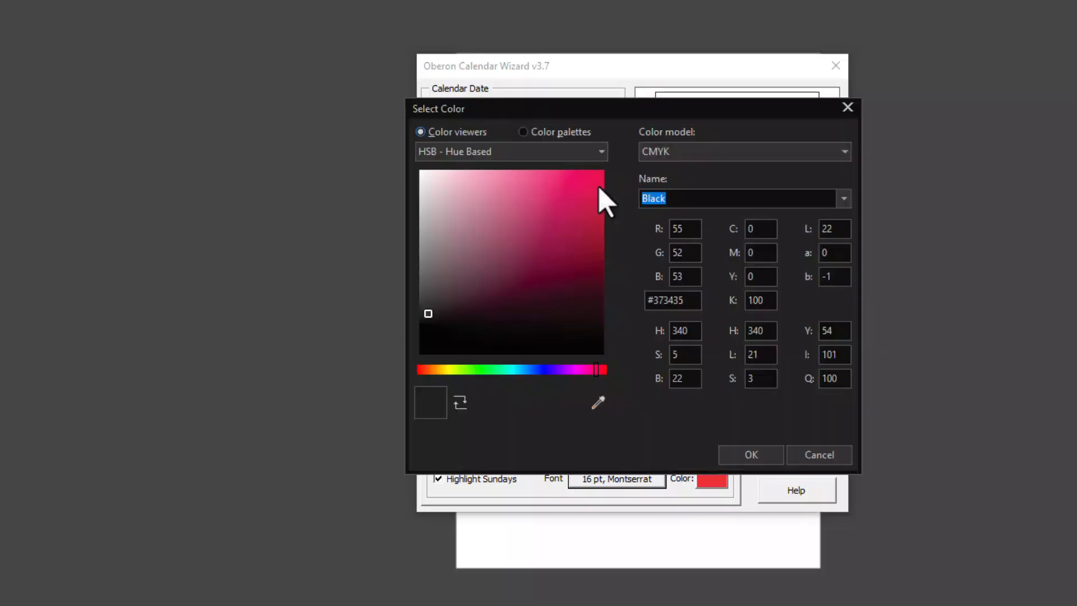
left_click_drag(663, 106, 259, 116)
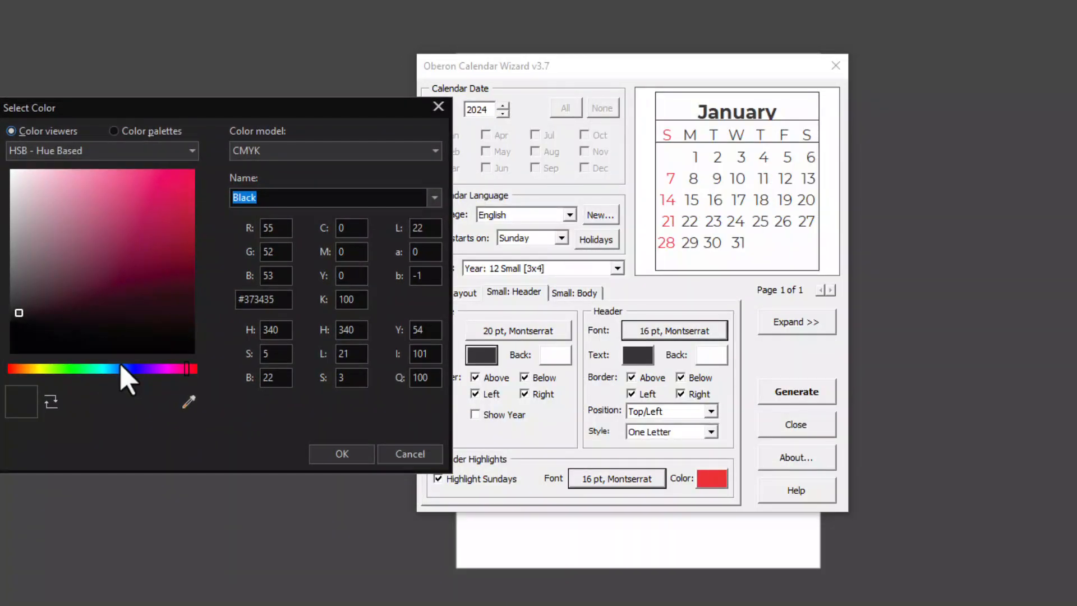
left_click(137, 368)
left_click(163, 260)
left_click(166, 267)
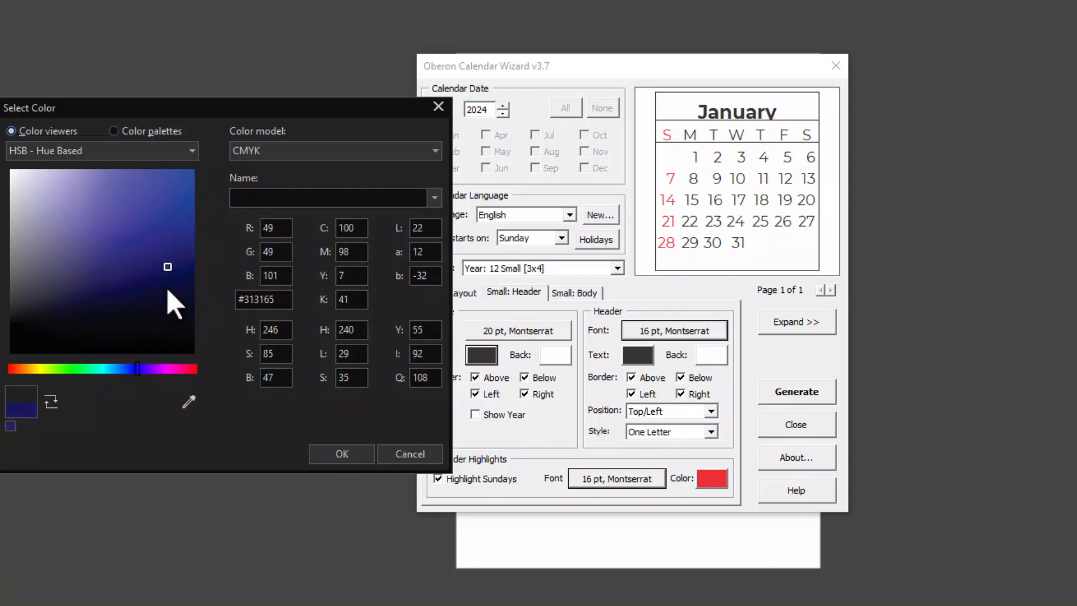
left_click(177, 263)
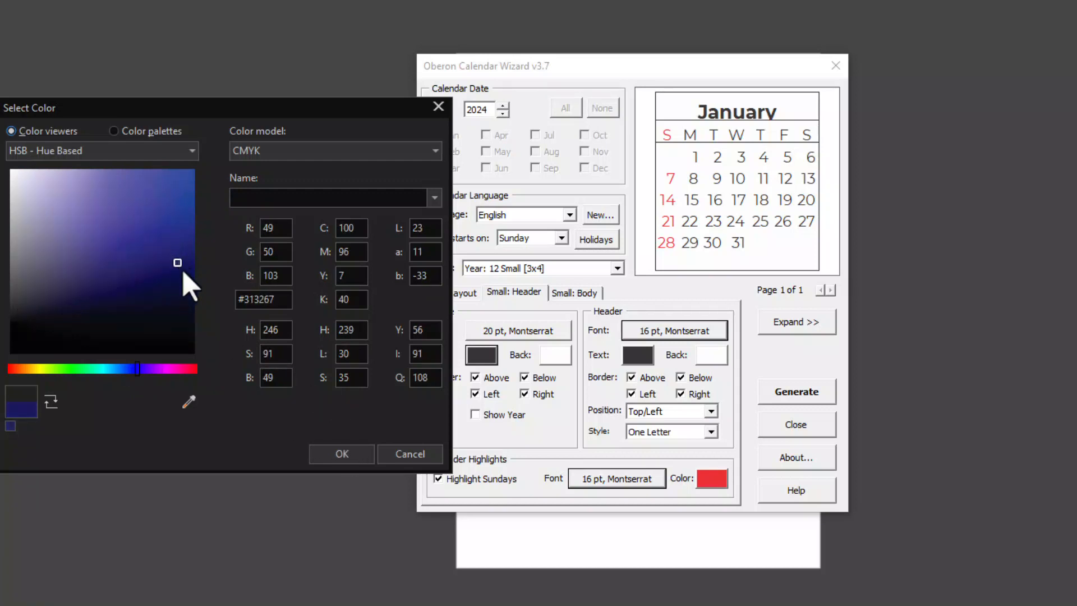
left_click(342, 454)
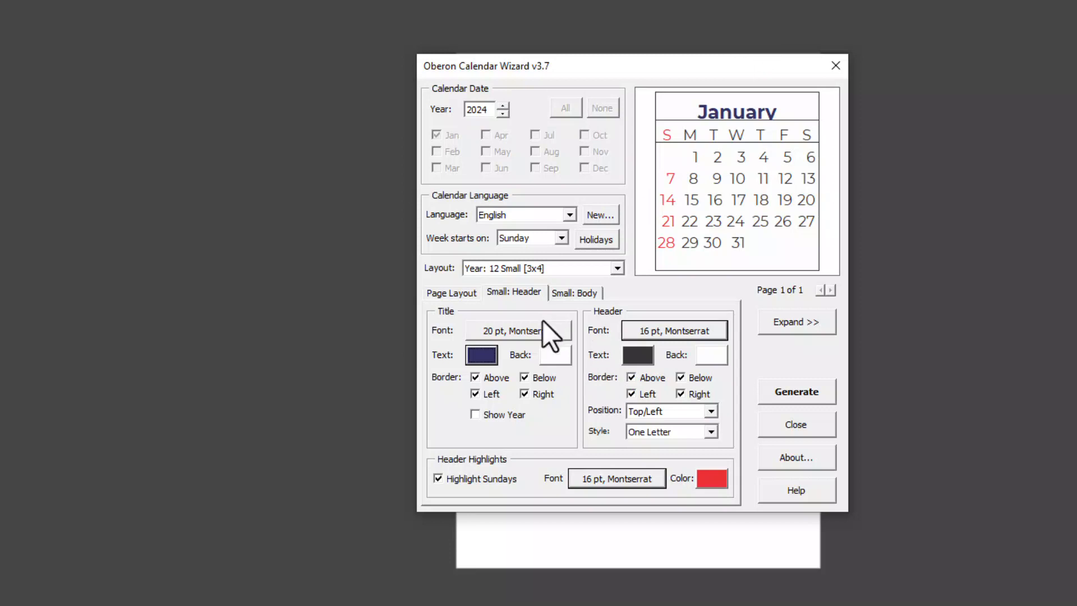
- Set the small month title's text colour to near-black #282829
left_click(485, 352)
left_click_drag(448, 336, 397, 360)
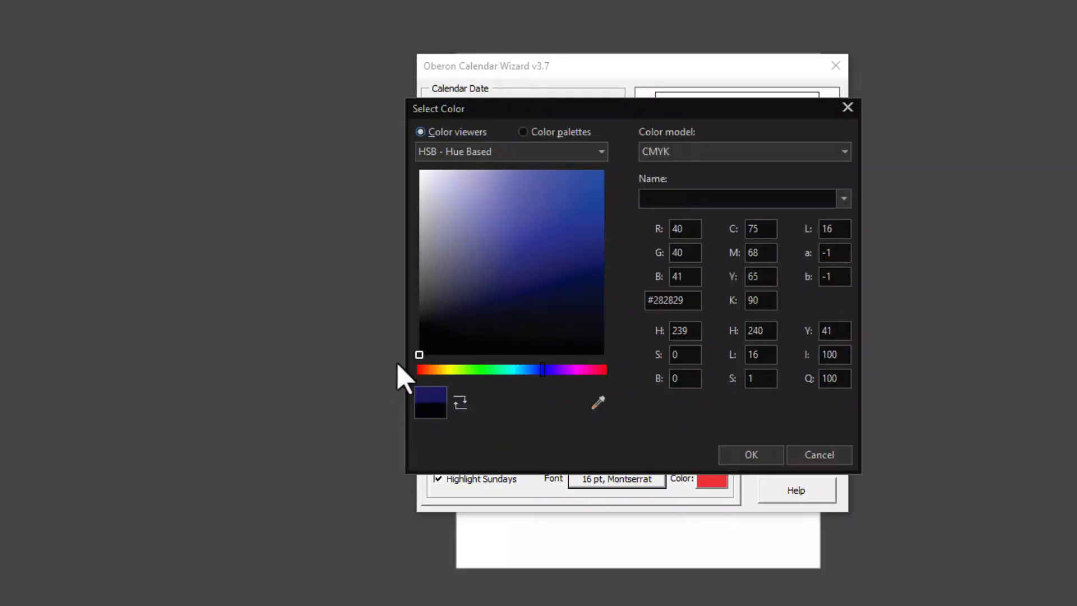
left_click(746, 456)
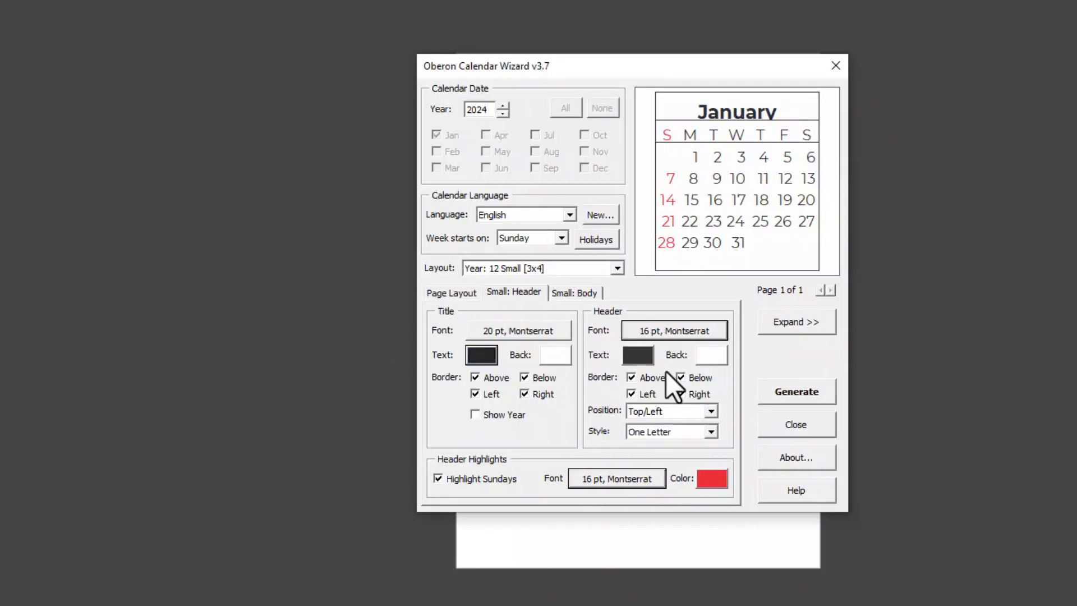
- Change the weekday header's text colour to a dark blue
left_click(636, 356)
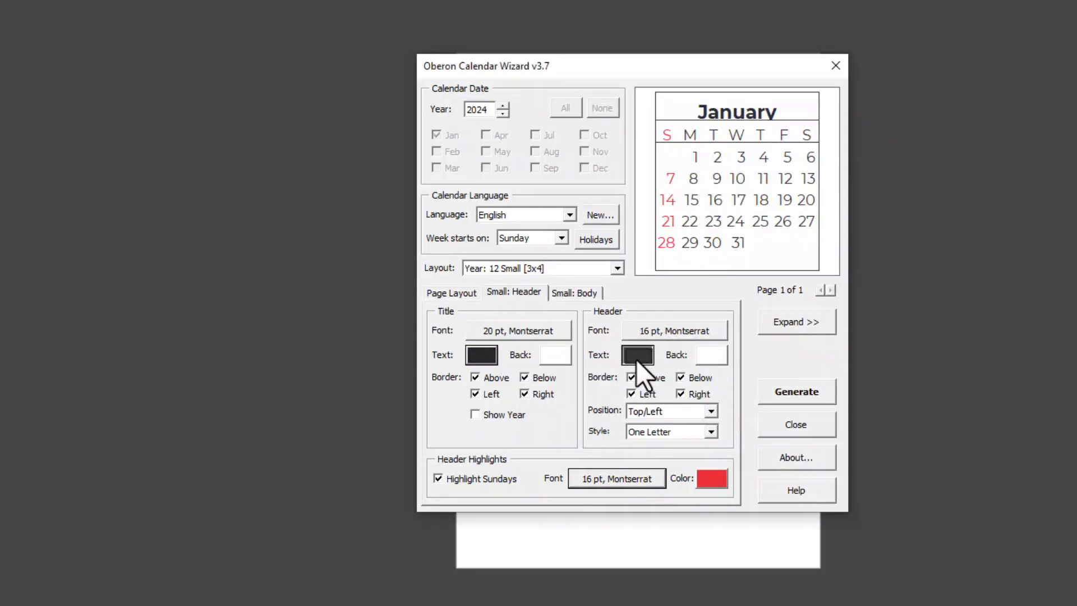
left_click_drag(670, 116, 283, 122)
mouse_move(93, 297)
left_mouse_down()
mouse_move(177, 233)
mouse_move(190, 199)
mouse_move(194, 262)
left_mouse_up()
left_click(188, 292)
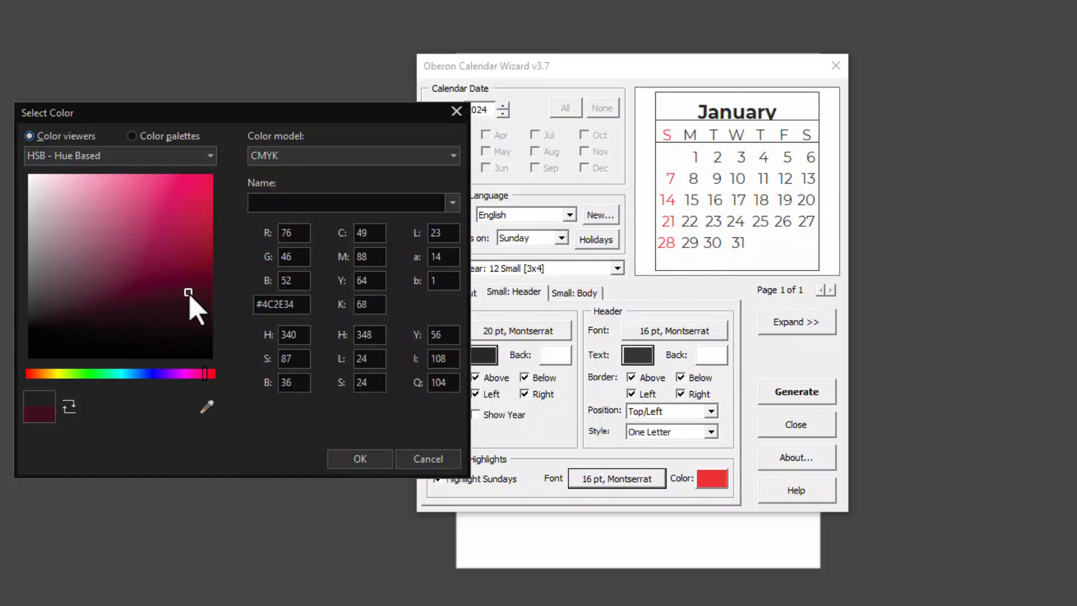
mouse_move(149, 374)
left_mouse_down()
mouse_move(121, 373)
mouse_move(133, 375)
left_mouse_up()
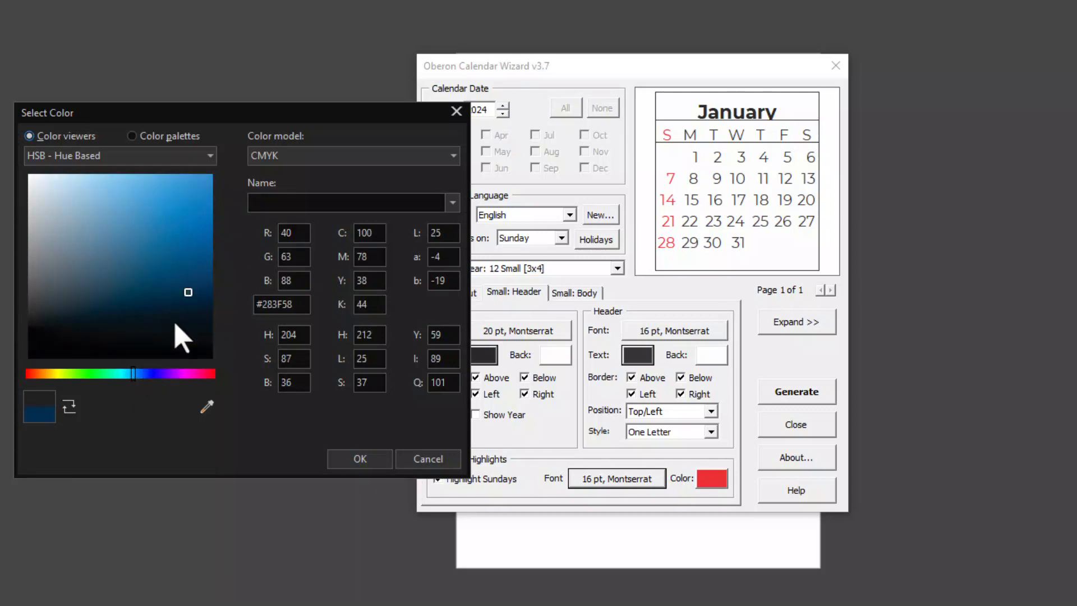
left_click_drag(189, 292, 202, 275)
left_click(345, 458)
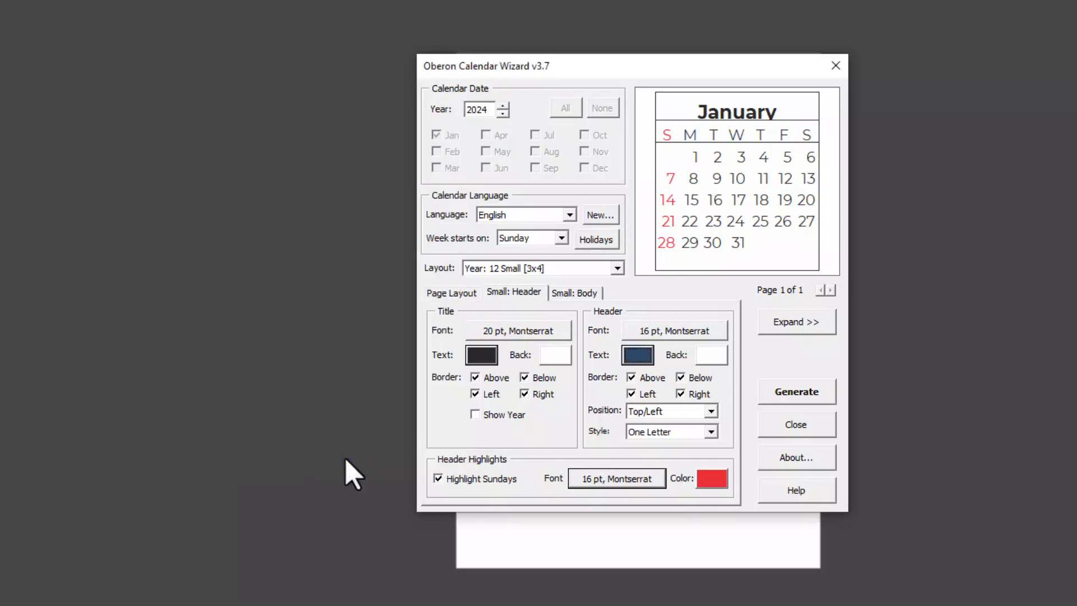
- Set the weekday header's text colour to near-black, using the darkest shade in the colour viewer
left_click(635, 354)
left_click(441, 332)
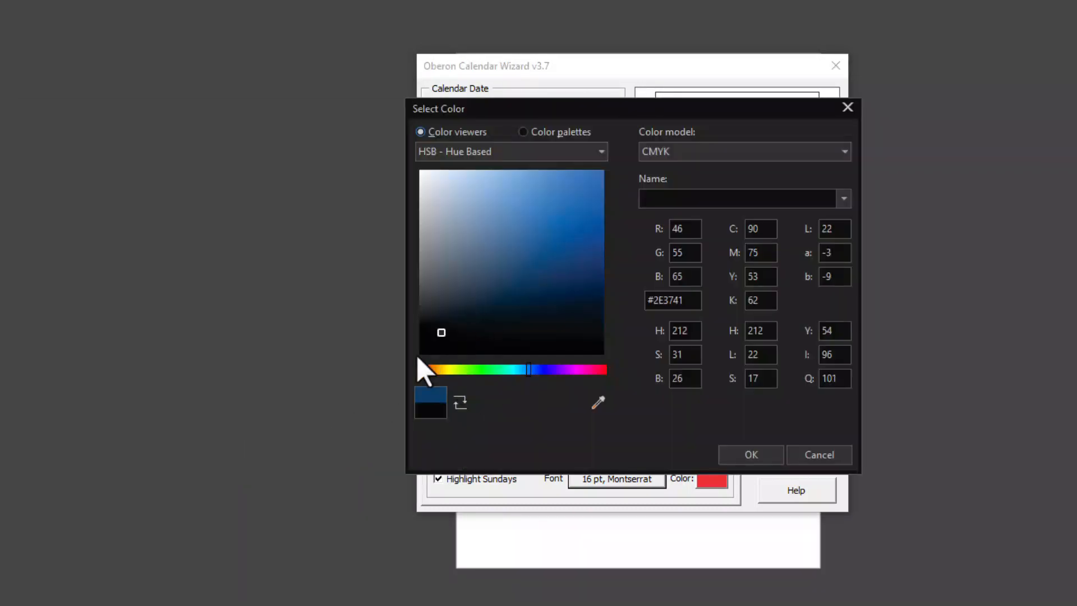
left_click(419, 356)
left_click(748, 451)
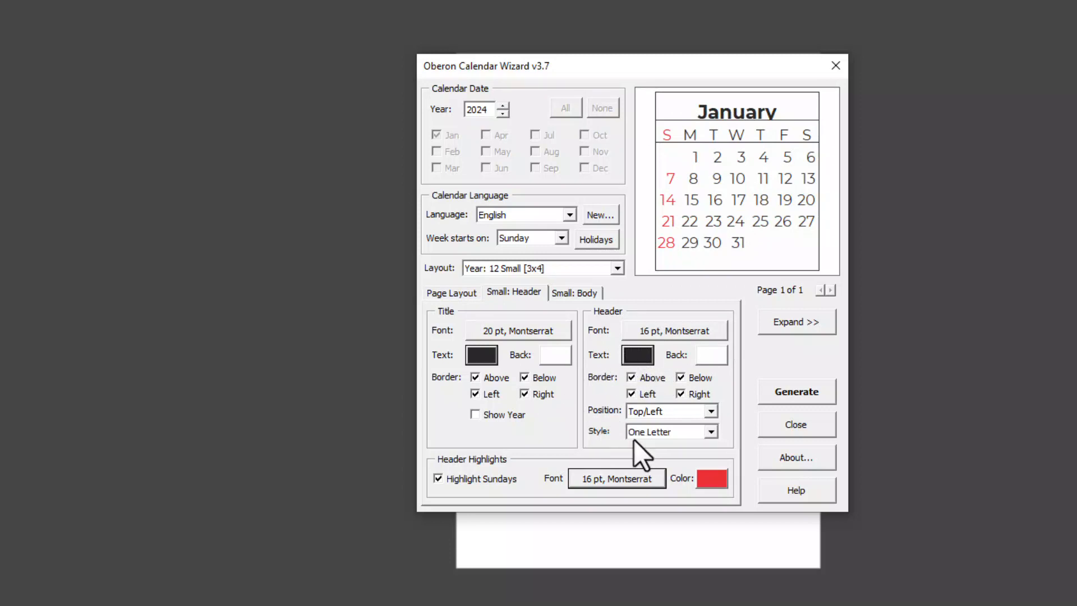
- Generate the 2024 calendar with the current wizard settings, dismiss the completion message, and close the wizard
left_click(803, 396)
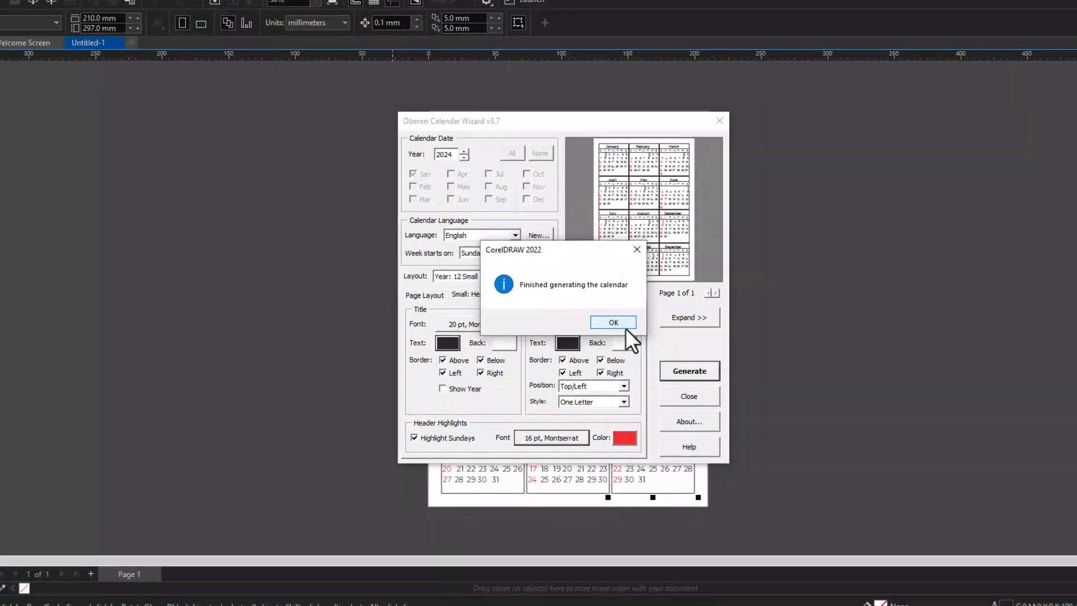
left_click(697, 328)
left_click(651, 386)
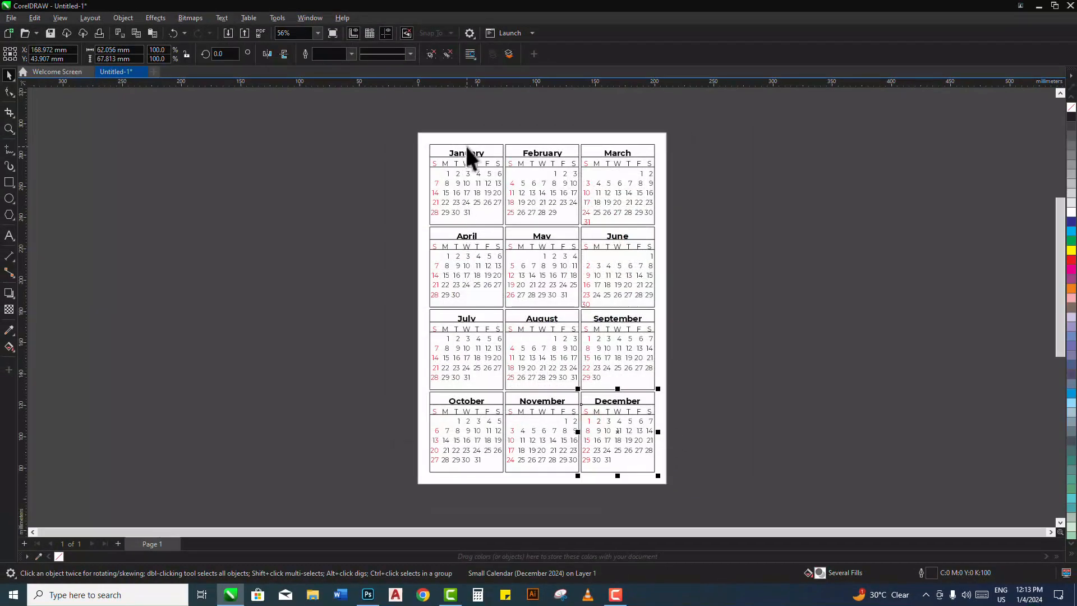
- Examine the generated calendar on the page, both close up on the month blocks and as a full-page layout
scroll(466, 151, "up", 4)
scroll(466, 154, "up", 3)
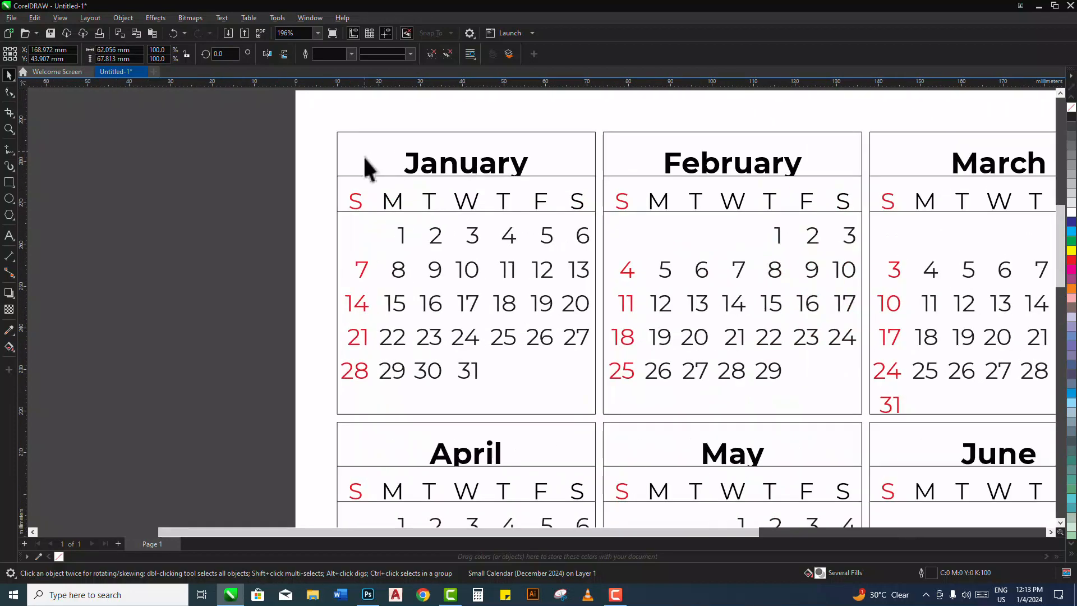
scroll(365, 163, "down", 5)
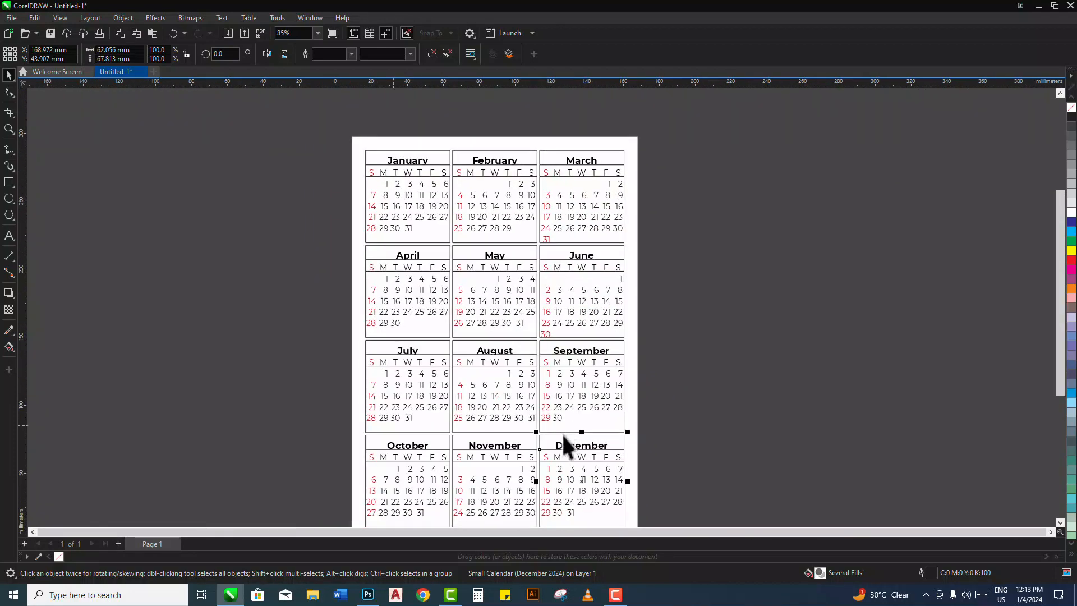
scroll(570, 469, "up", 1)
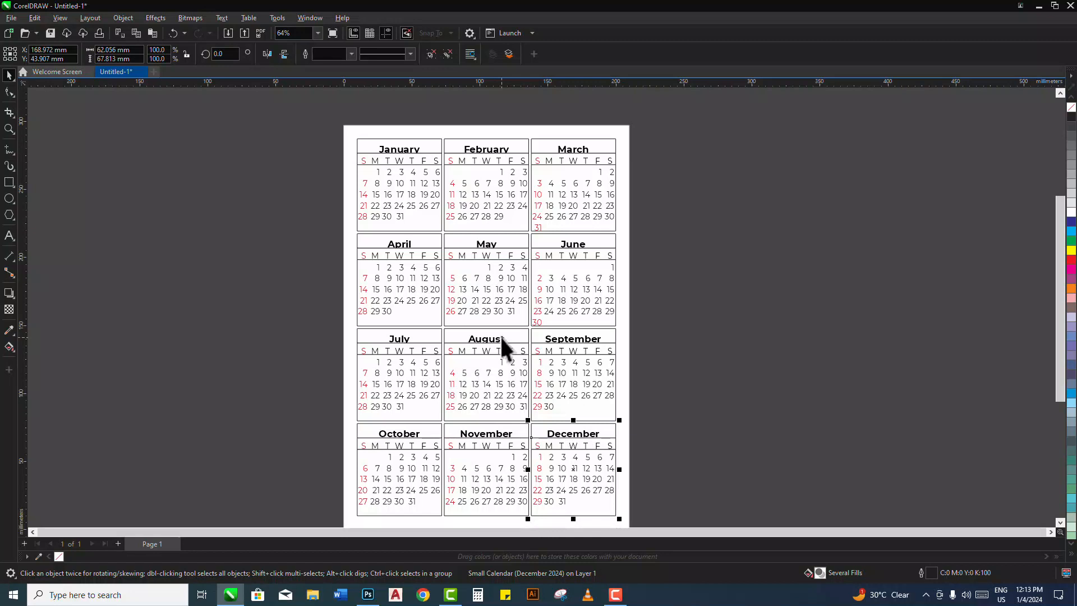
scroll(501, 338, "down", 2)
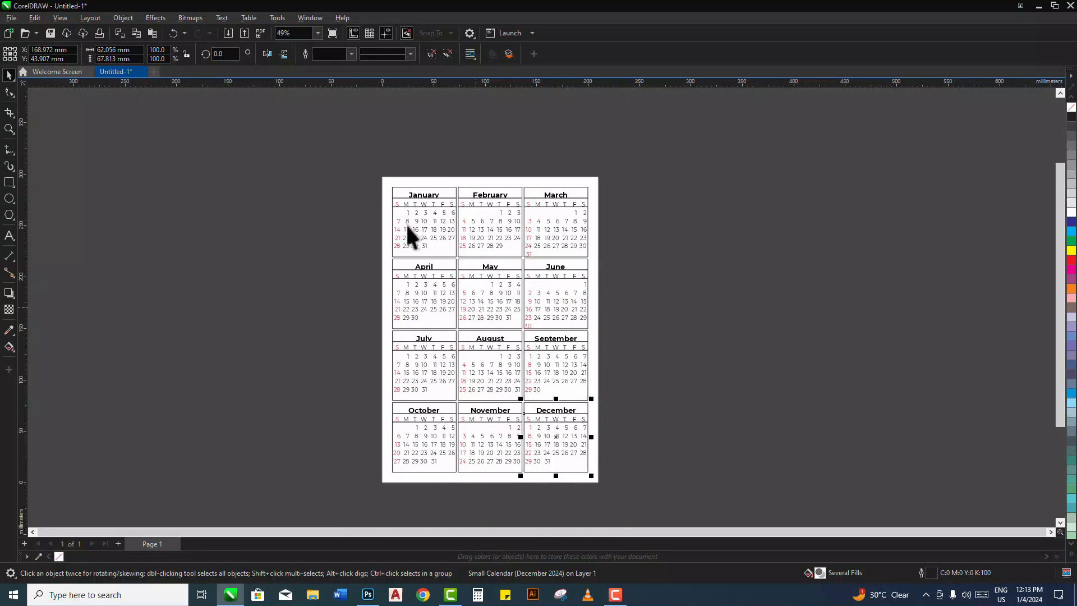
left_click(368, 164)
scroll(479, 255, "up", 2)
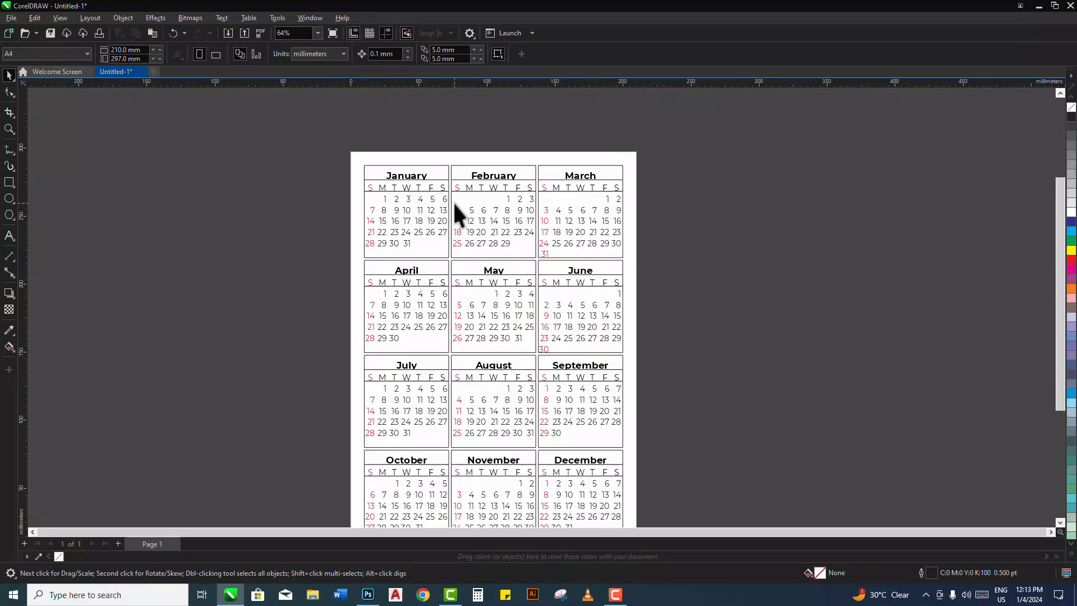
scroll(452, 201, "down", 1)
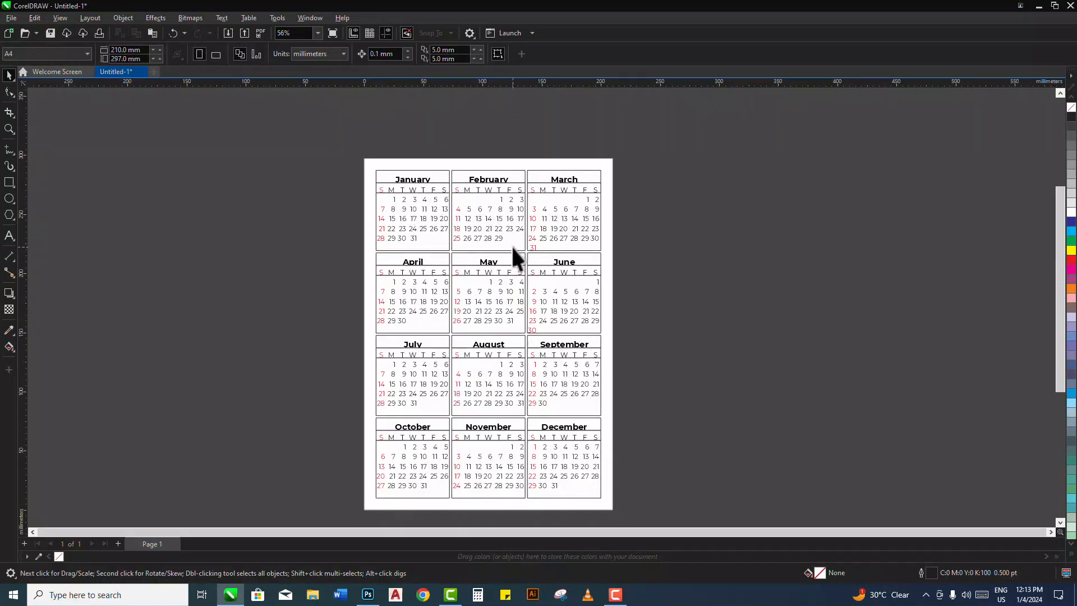
scroll(510, 245, "up", 1)
scroll(359, 156, "down", 1)
- Check how the calendar is grouped by selecting all twelve months together and the January block on its own
left_click_drag(331, 138, 584, 472)
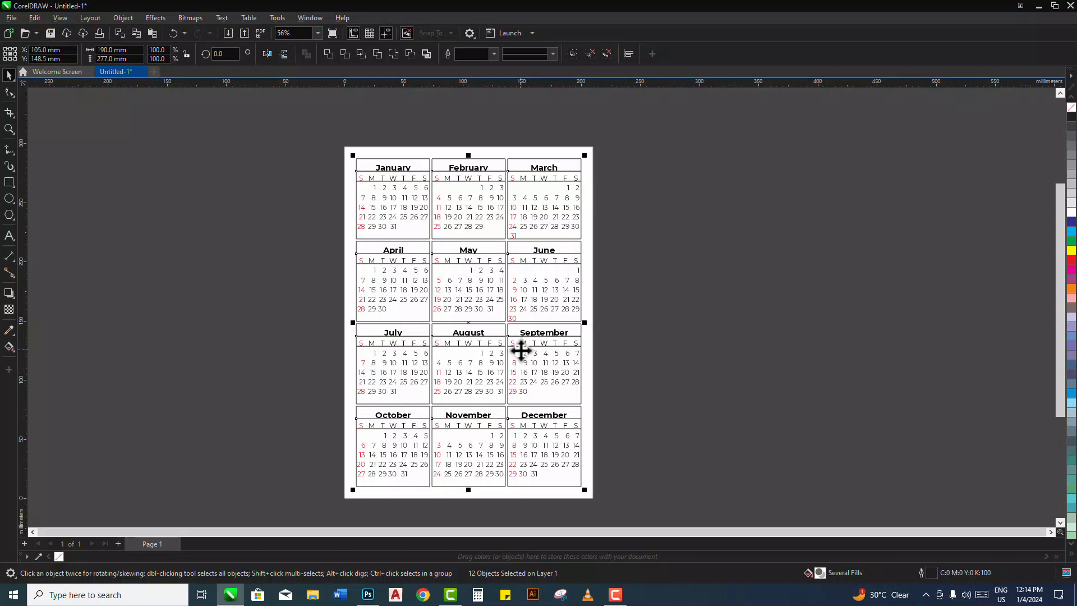
left_click(620, 599)
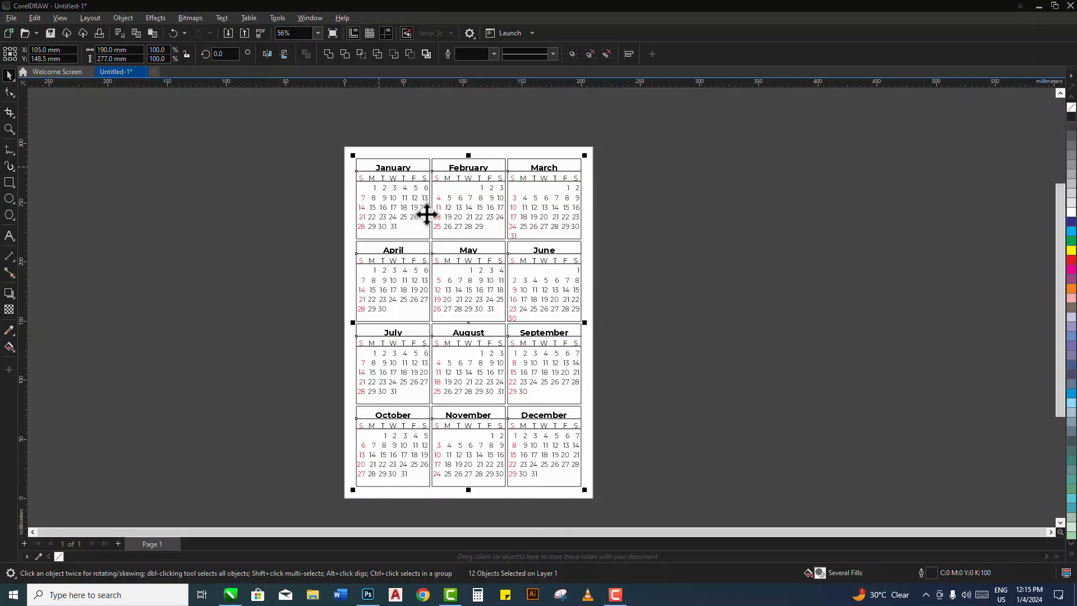
left_click(312, 197)
left_click(312, 198)
scroll(403, 177, "up", 4)
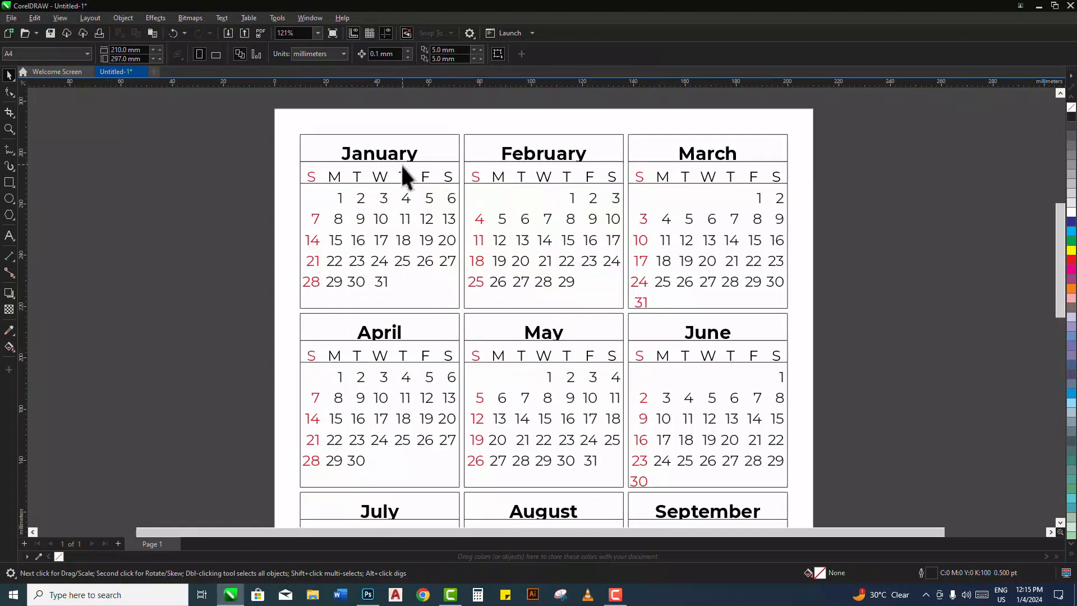
left_click(403, 156)
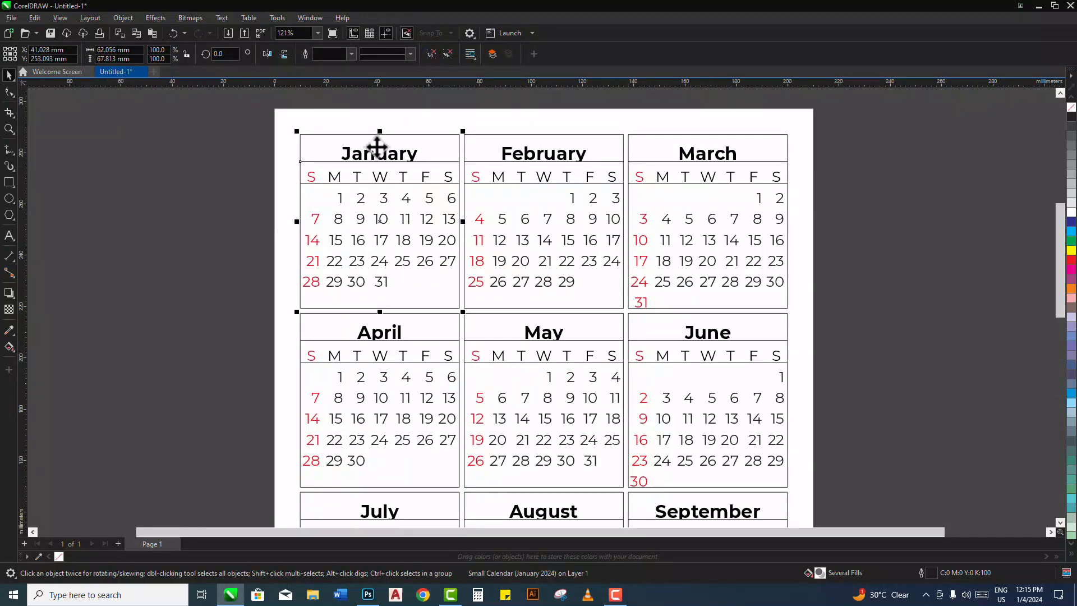
scroll(403, 165, "down", 3)
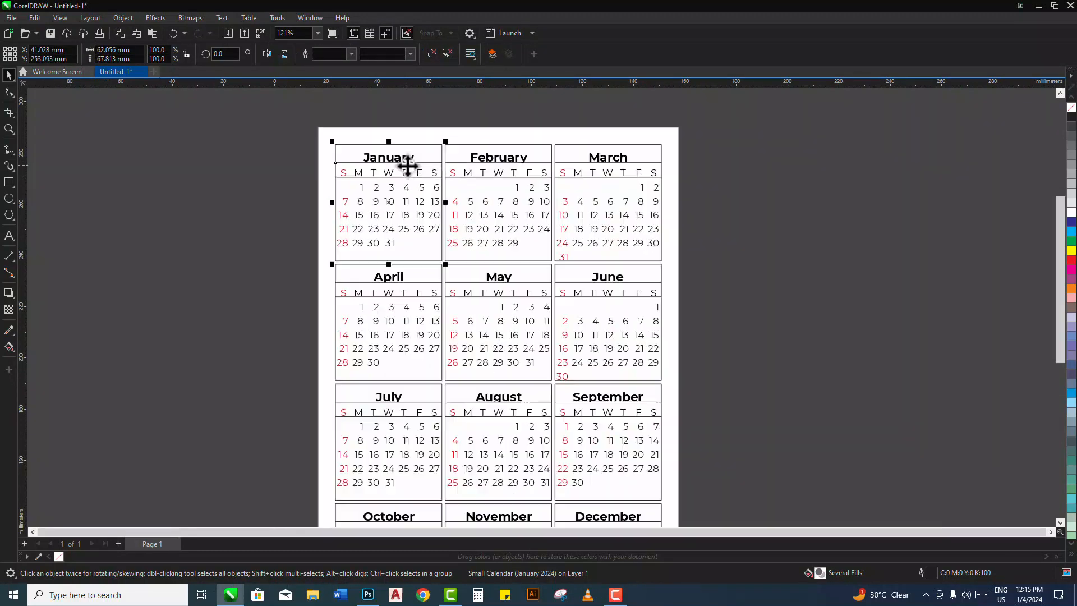
scroll(408, 165, "down", 1)
scroll(402, 149, "up", 4)
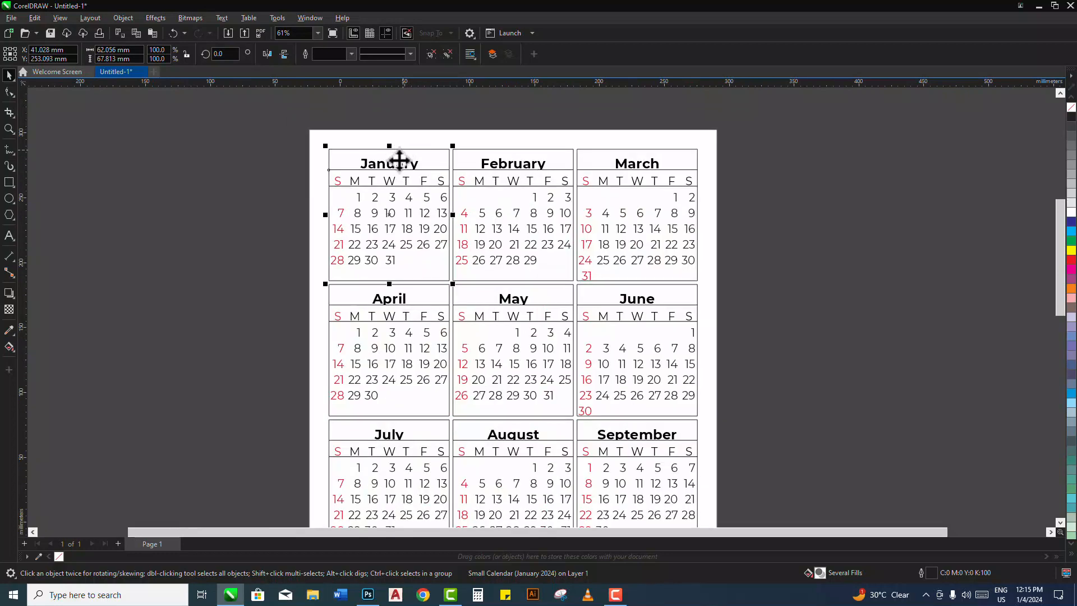
scroll(409, 180, "up", 5)
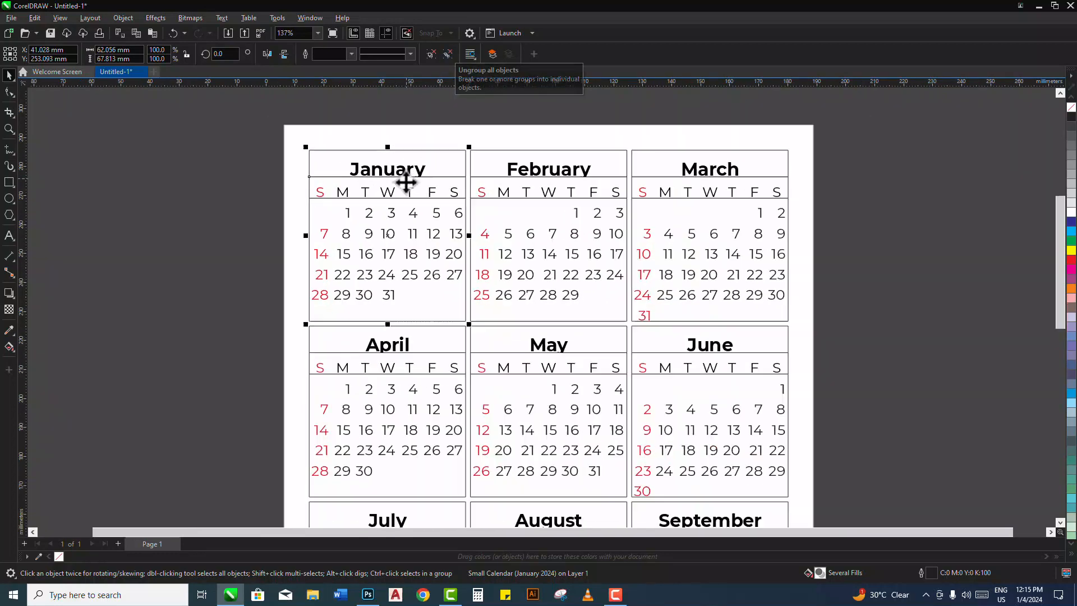
scroll(362, 271, "down", 4)
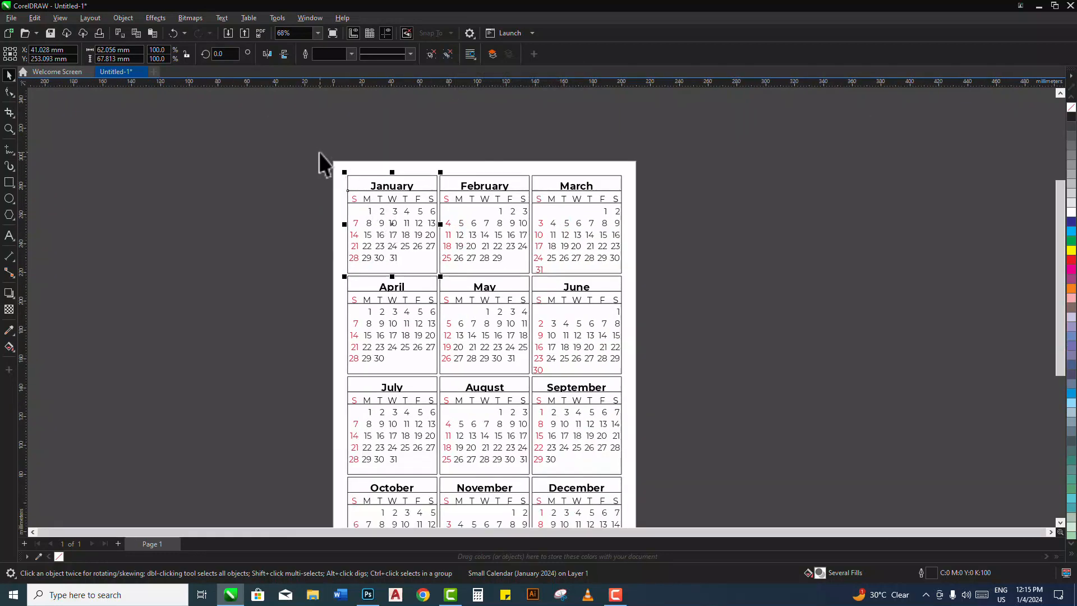
- Move the April block beside March to form a four-month first row, and align the row's top edges
left_click_drag(320, 152, 651, 277)
left_click(377, 321)
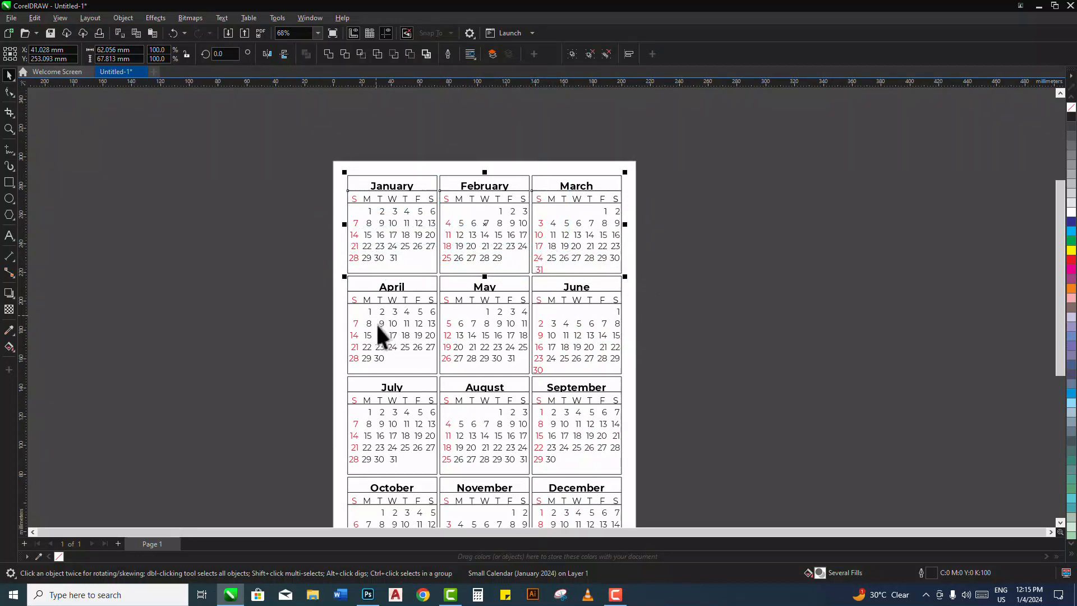
left_click_drag(378, 314, 658, 213)
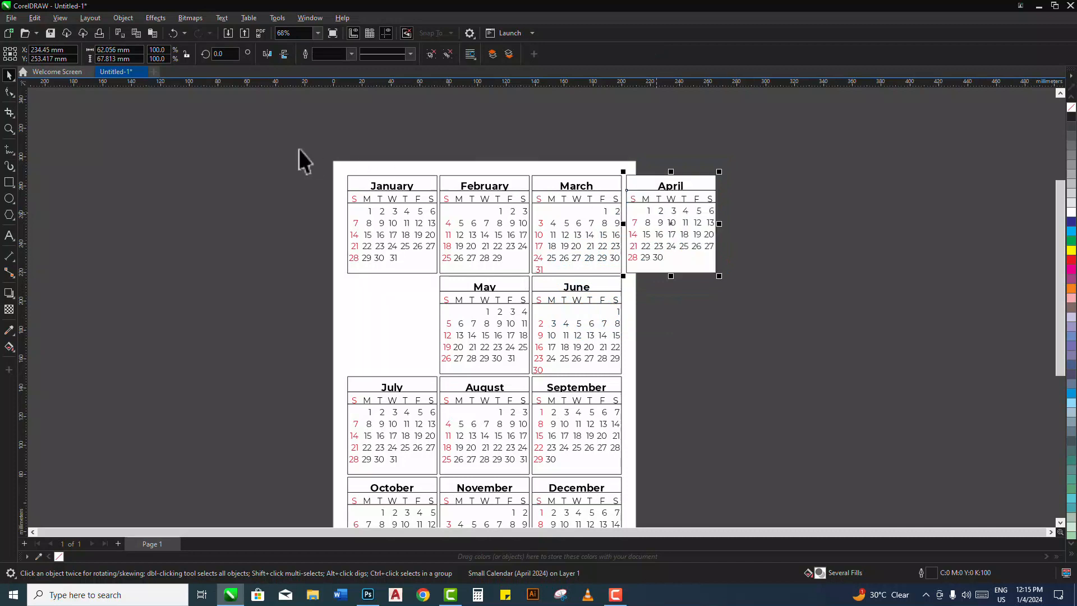
left_click_drag(289, 143, 735, 280)
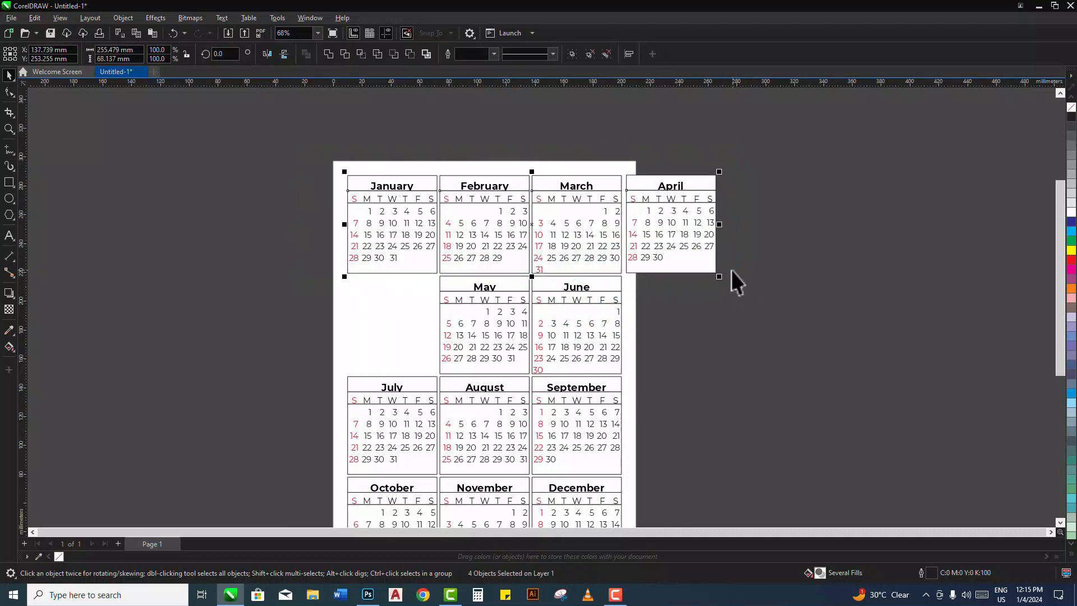
key("l")
key("t")
key("ctrl+z")
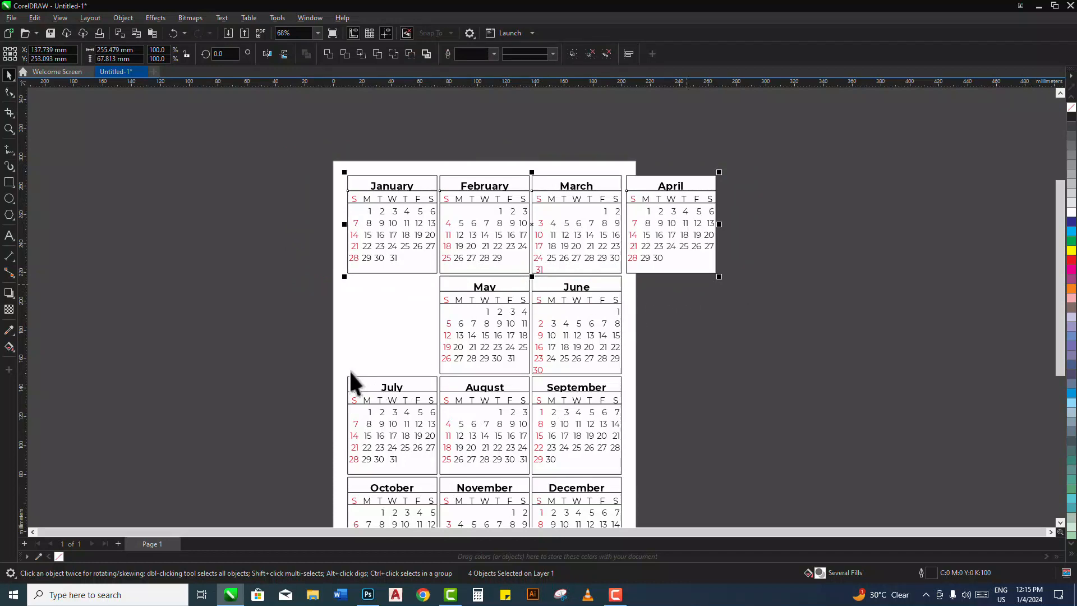
- Move July and August beside June and shift the May–August row under the January–April row
left_click_drag(318, 353, 534, 480)
left_click_drag(443, 412, 727, 309)
left_click_drag(839, 403, 369, 287)
- Place September just before October, then move the top-aligned September–December row up directly beneath the May–August row
scroll(436, 234, "down", 4)
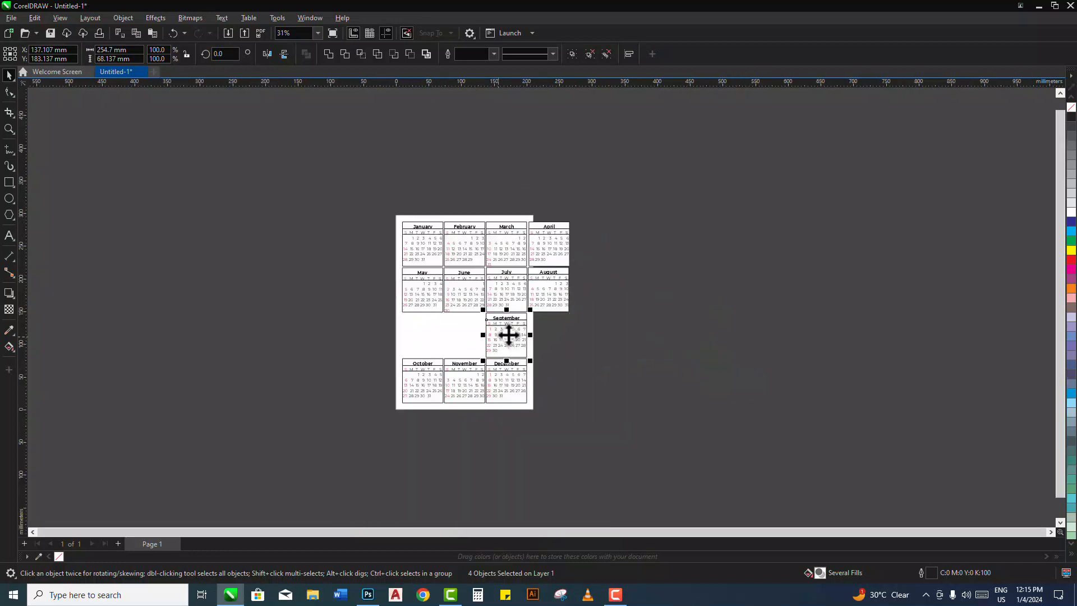
left_click_drag(498, 338, 378, 375)
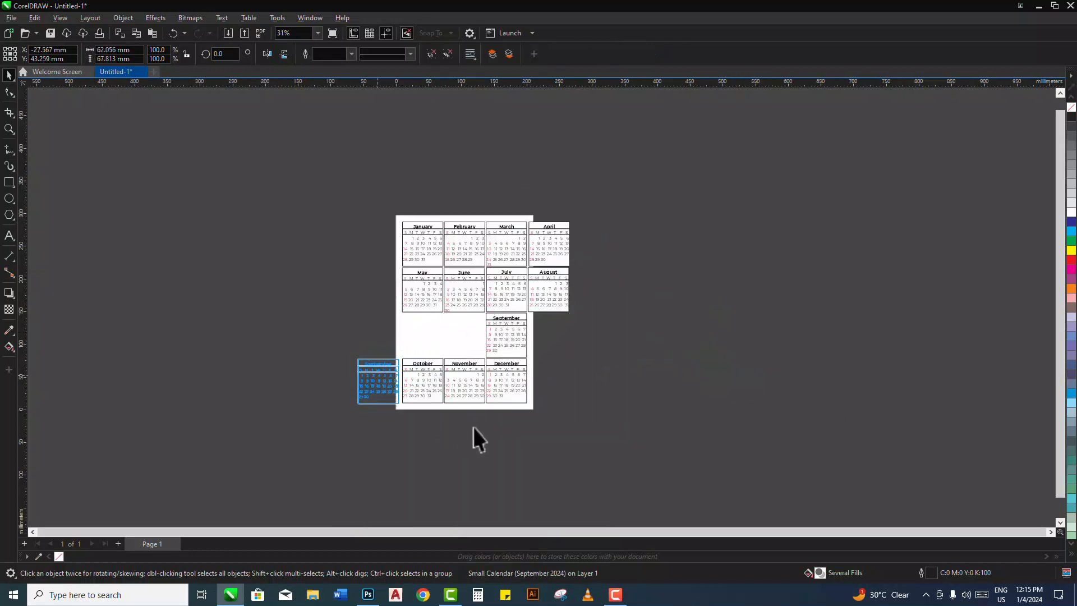
left_click_drag(574, 439, 324, 334)
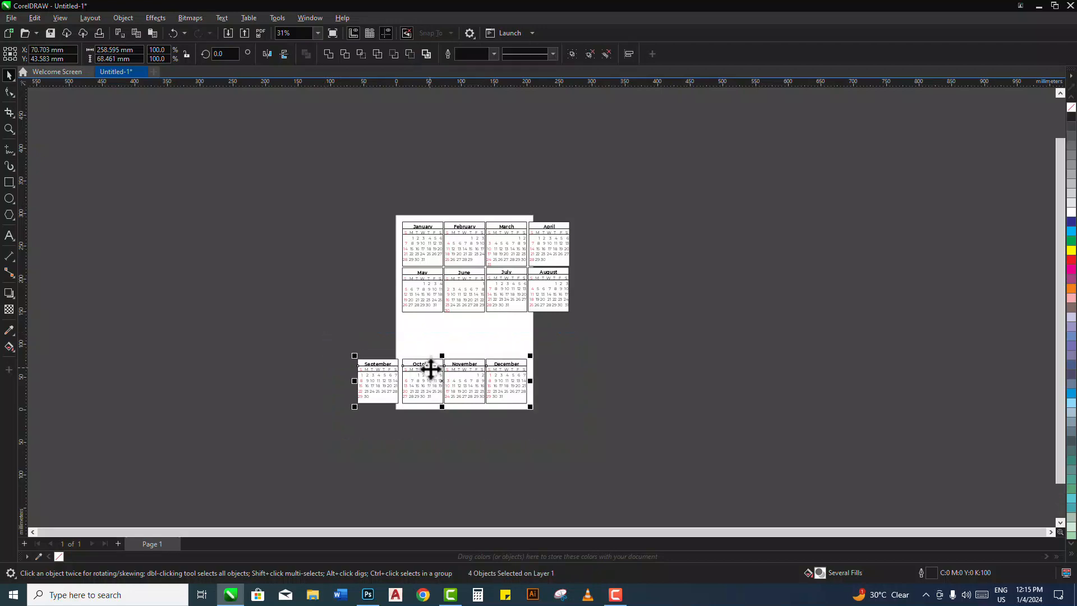
scroll(428, 365, "up", 4)
left_click_drag(417, 351, 507, 263)
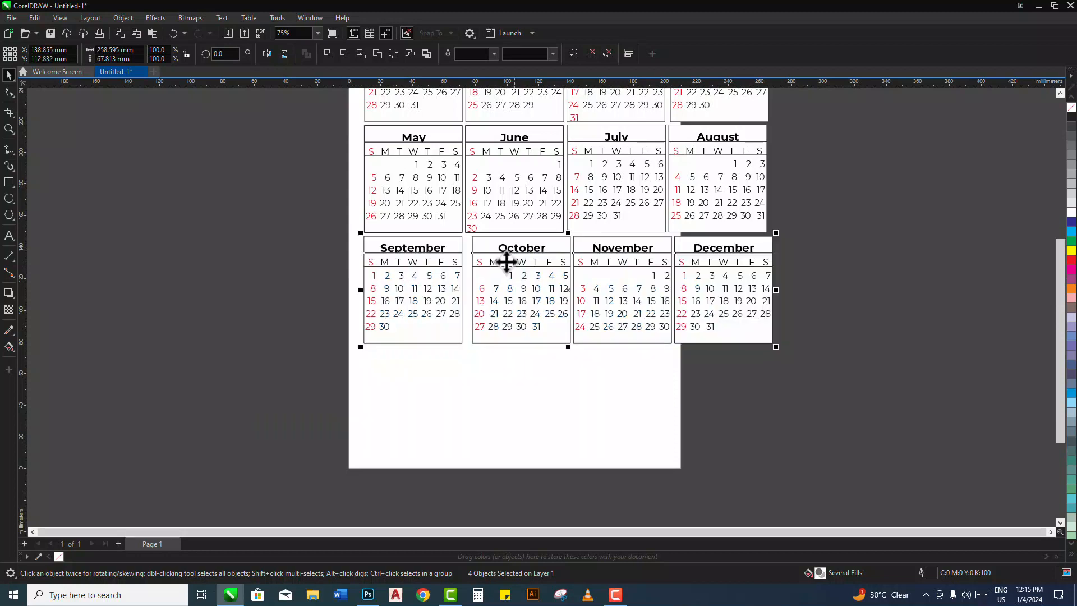
- Left-align the three months in each of the four columns, from January–May–September through April–August–December
scroll(505, 269, "down", 3)
scroll(447, 149, "up", 1)
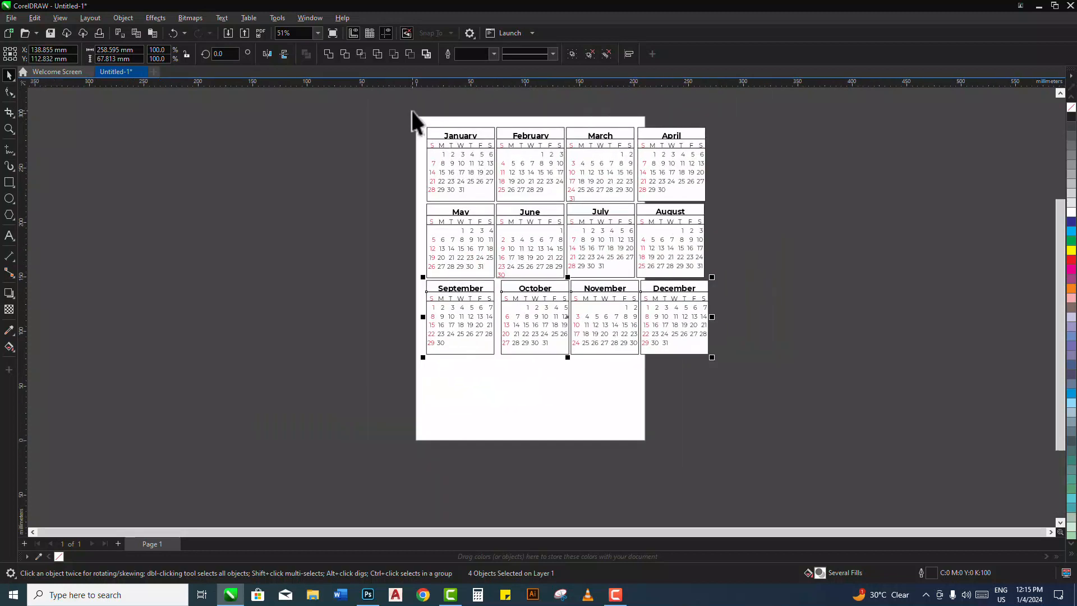
left_click_drag(412, 110, 501, 395)
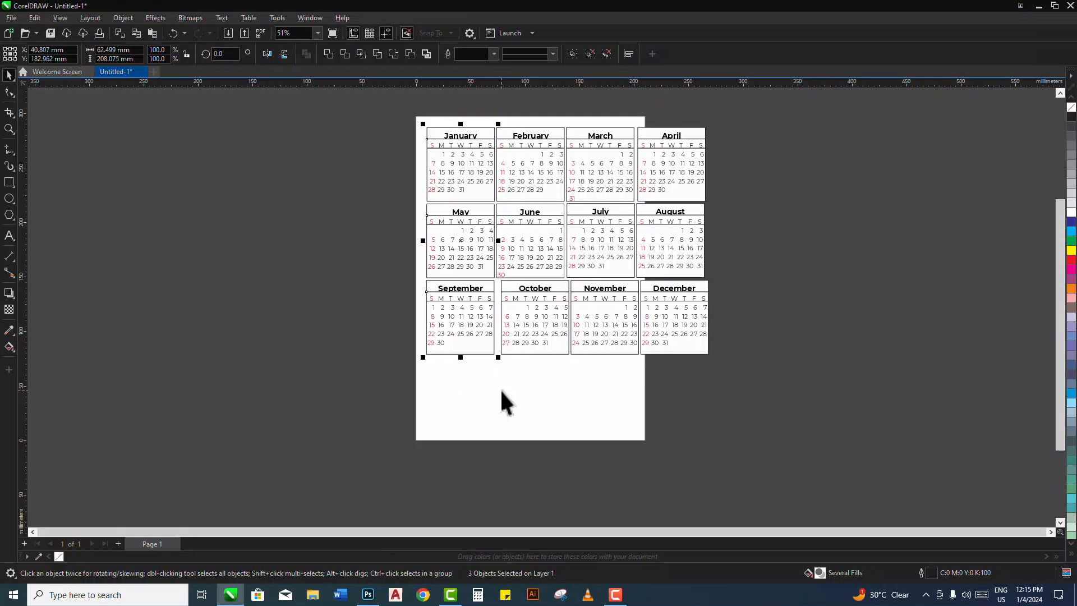
key("l")
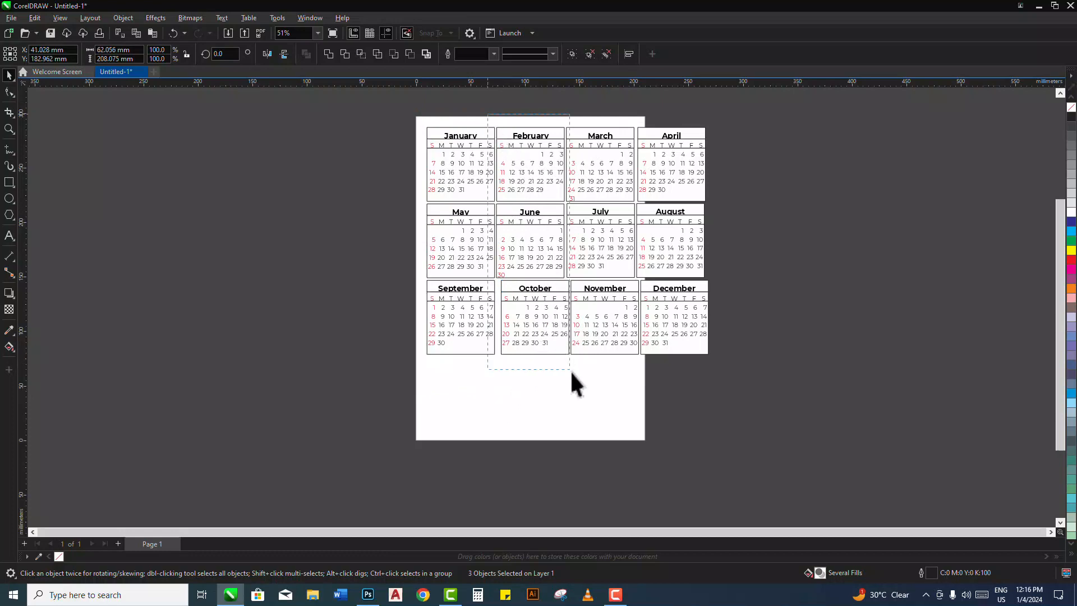
left_click_drag(570, 369, 580, 375)
key("l")
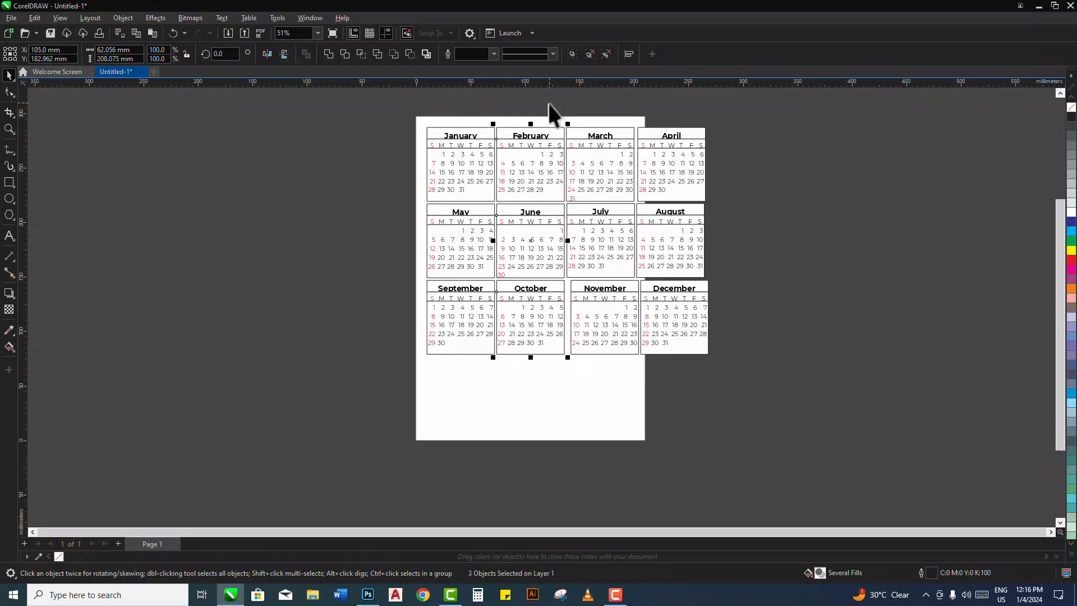
left_click_drag(644, 352, 648, 370)
key("l")
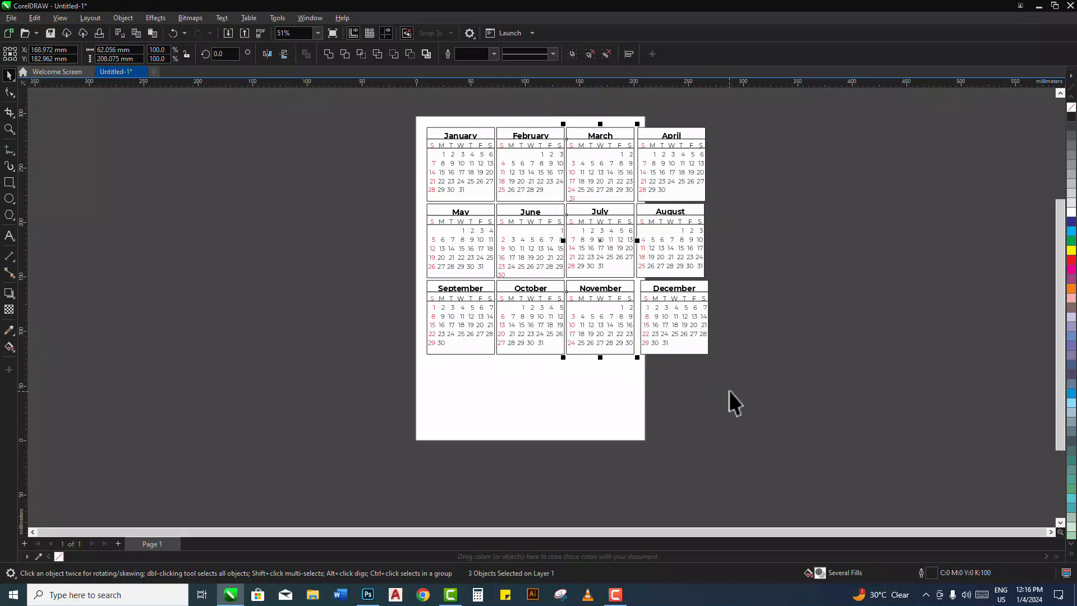
left_click_drag(729, 391, 630, 111)
key("l")
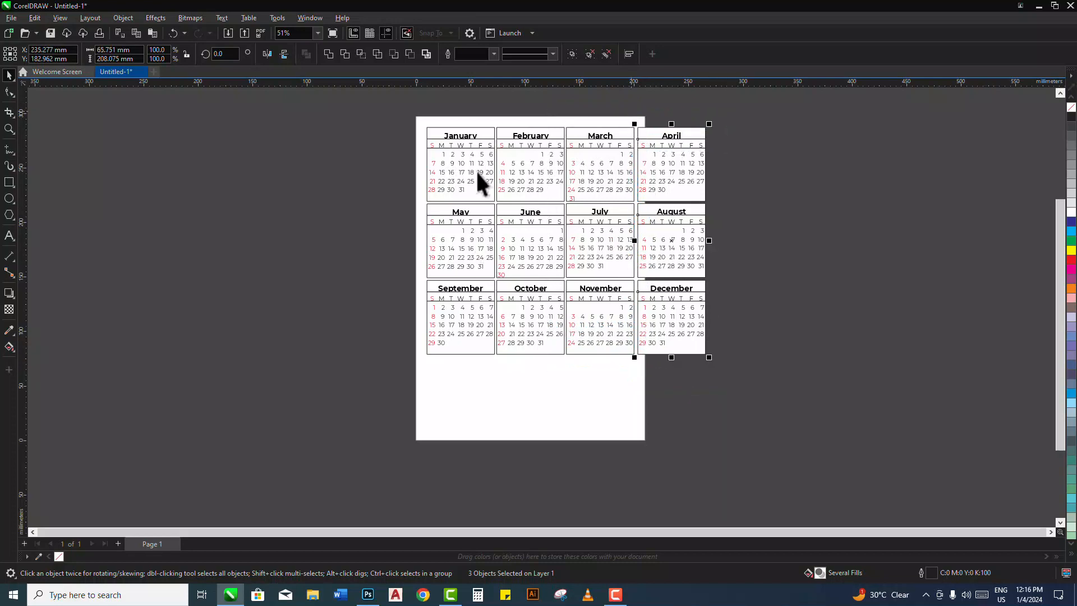
- Move all twelve months into the lower half of the page and scale them proportionally to about 200 × 163 mm
left_click_drag(418, 119, 729, 383)
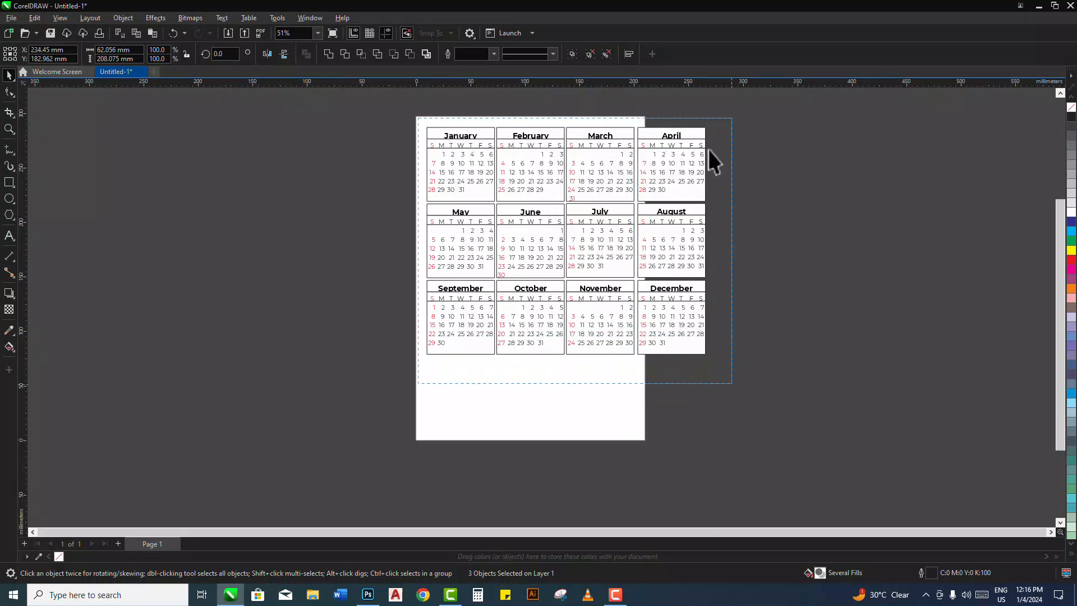
left_click_drag(708, 125, 614, 203)
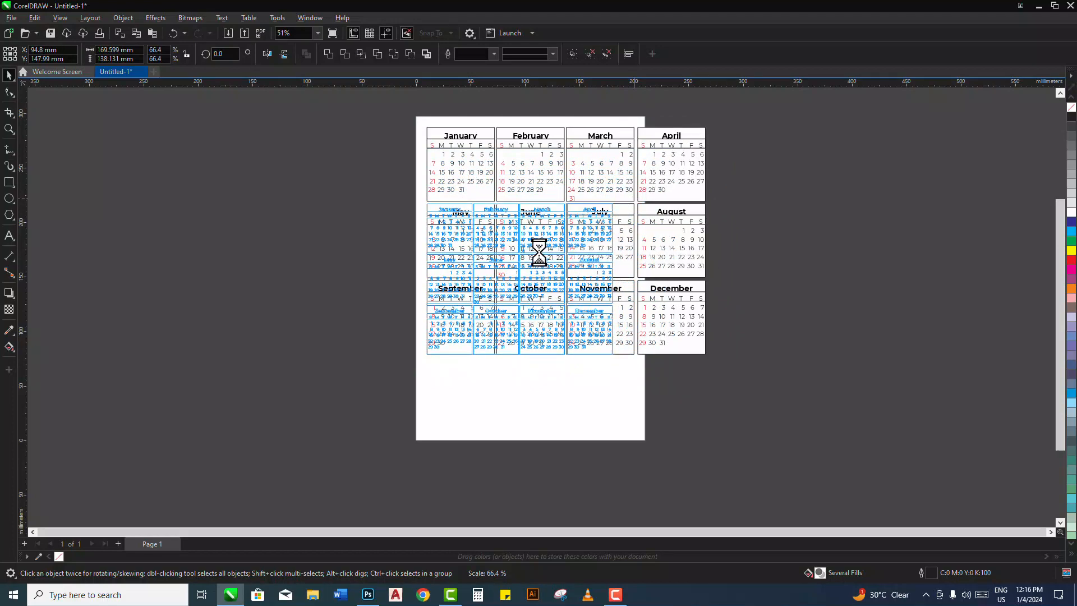
left_click_drag(534, 248, 536, 328)
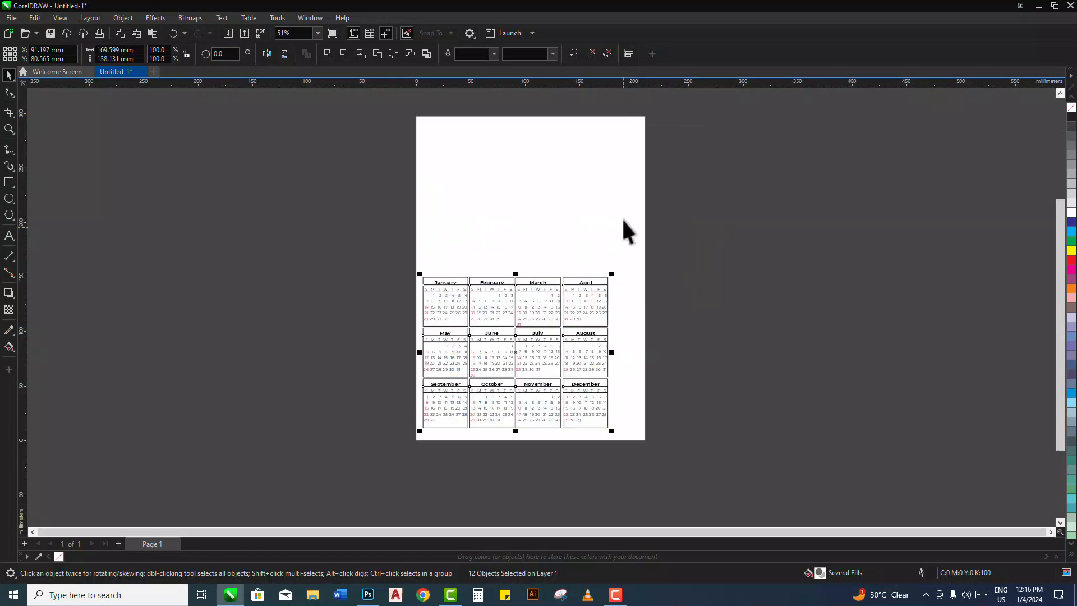
left_click_drag(612, 274, 646, 228)
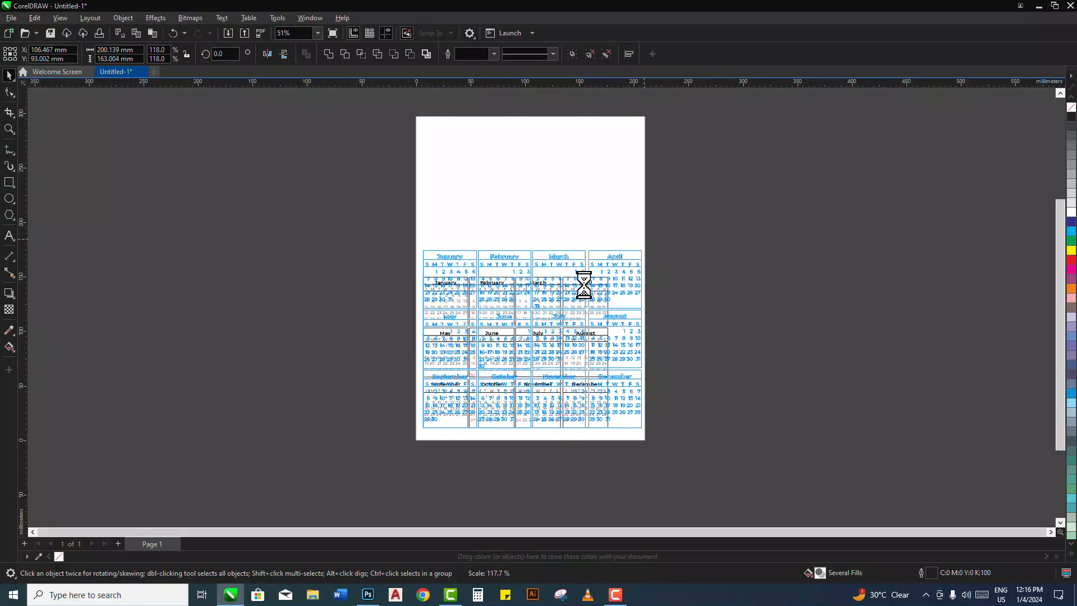
scroll(577, 283, "up", 2)
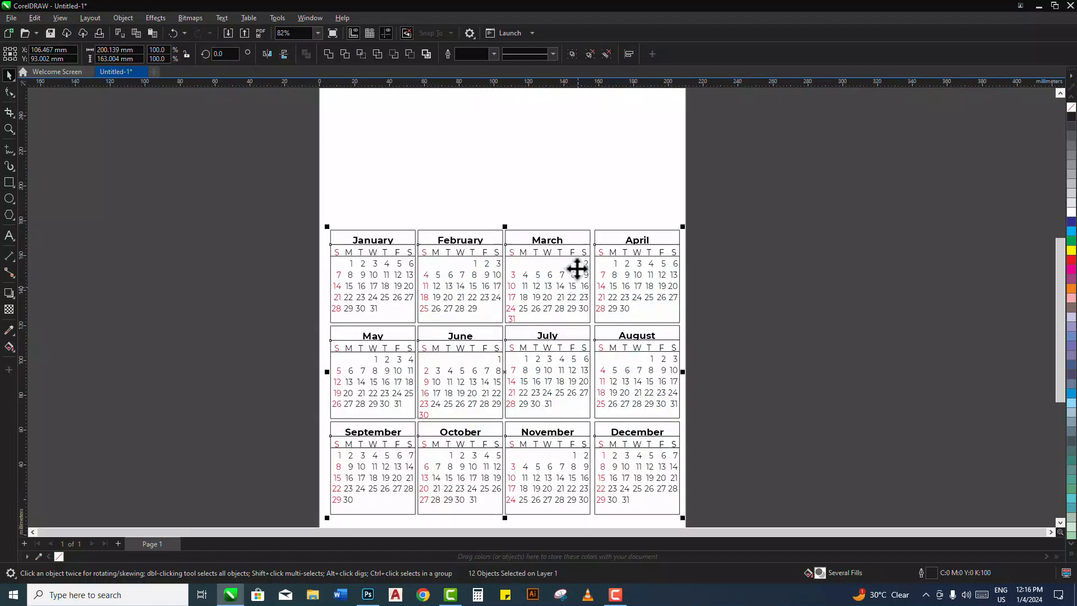
- Scale the twelve months proportionally to about 198 × 161 mm and draw a spacer rectangle about 59 × 6 mm between the January and May rows
scroll(666, 497, "down", 1)
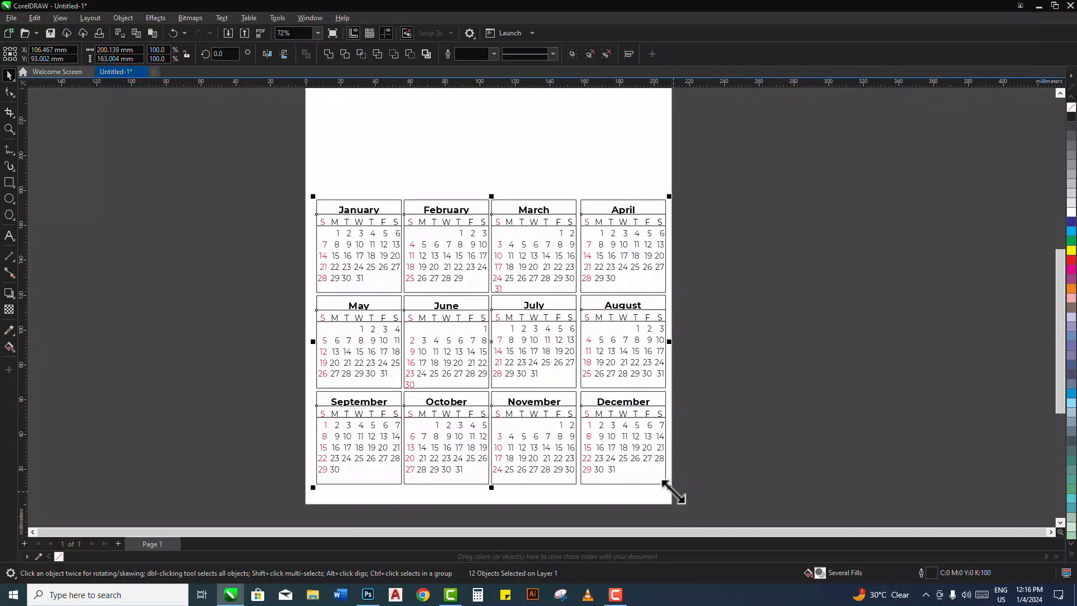
left_click_drag(672, 490, 671, 487)
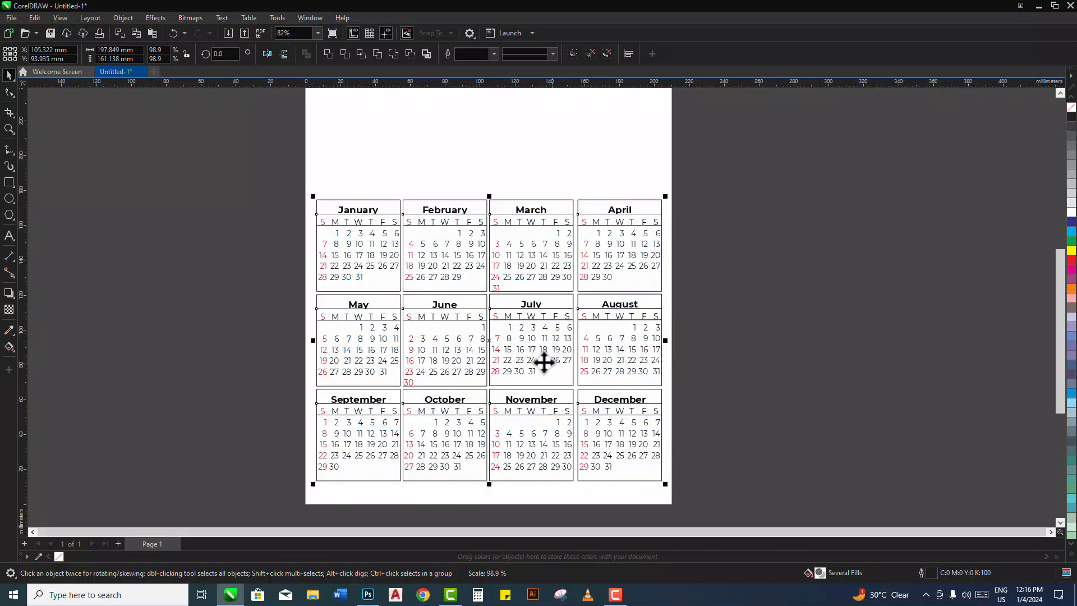
left_click(9, 182)
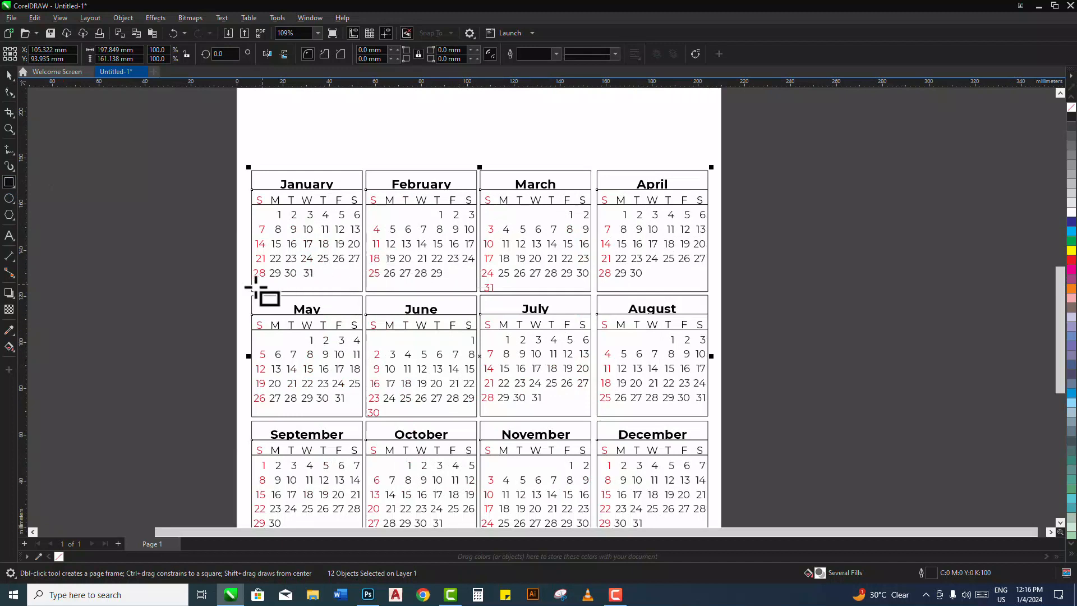
left_click_drag(250, 293, 387, 306)
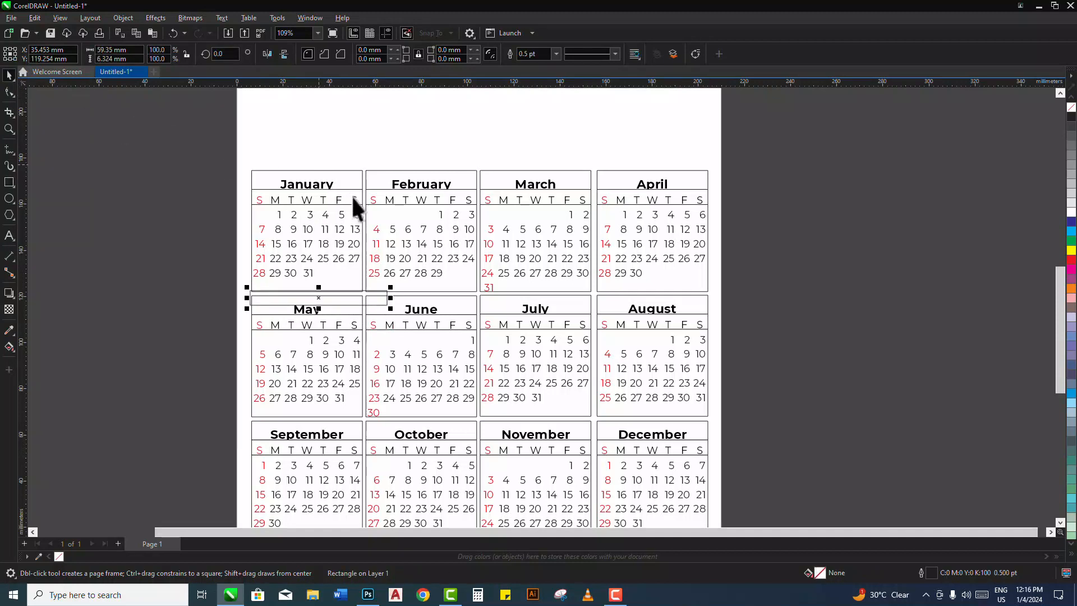
- Move the January–April row slightly up until its lower border meets the spacer rectangle's upper edge
scroll(264, 220, "up", 2)
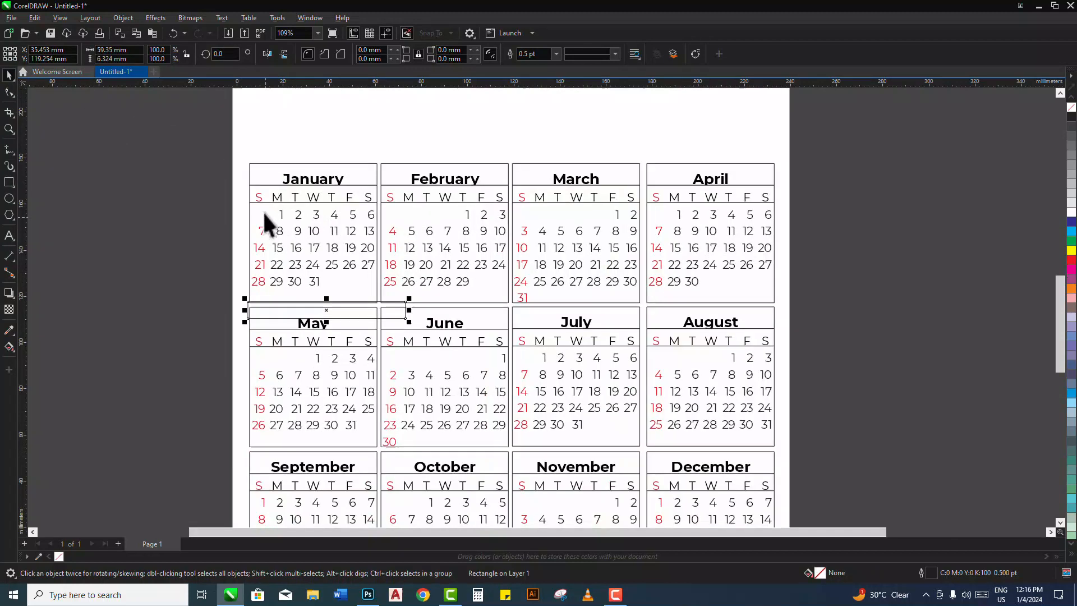
left_click_drag(868, 331, 868, 331)
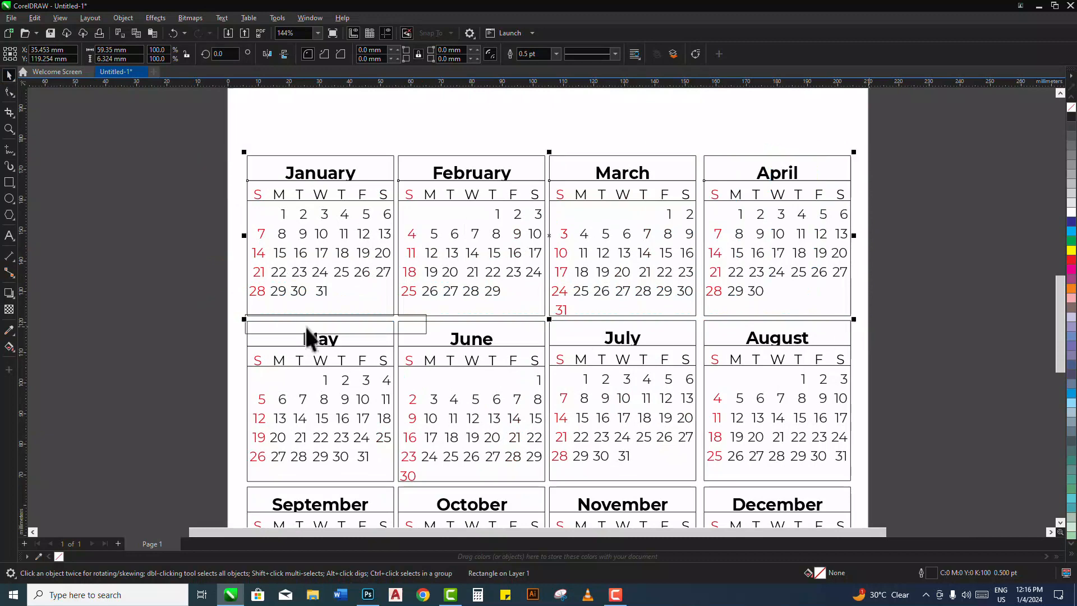
scroll(248, 312, "up", 3)
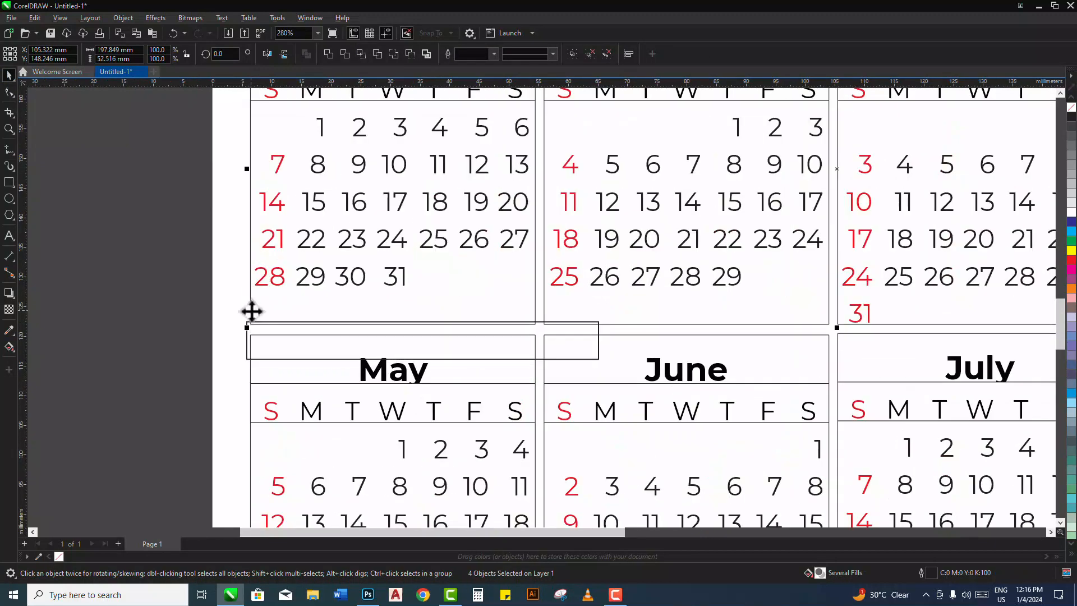
left_click_drag(251, 311, 746, 462)
- Move the May–August row straight down until it sits against the lower edge of the spacer rectangle
scroll(251, 308, "down", 3)
left_click_drag(816, 474, 817, 475)
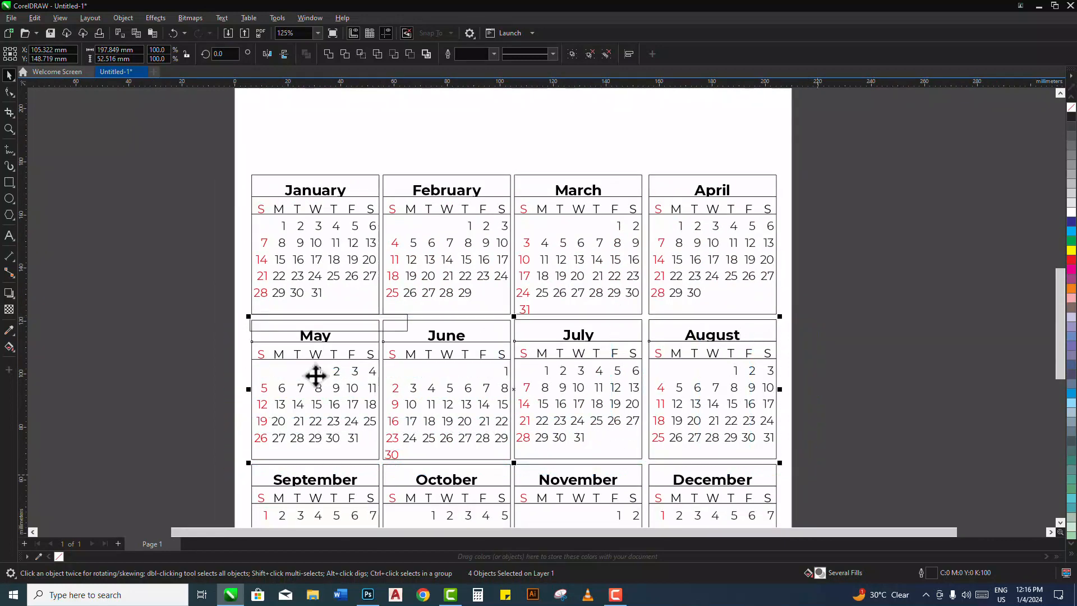
scroll(260, 348, "up", 3)
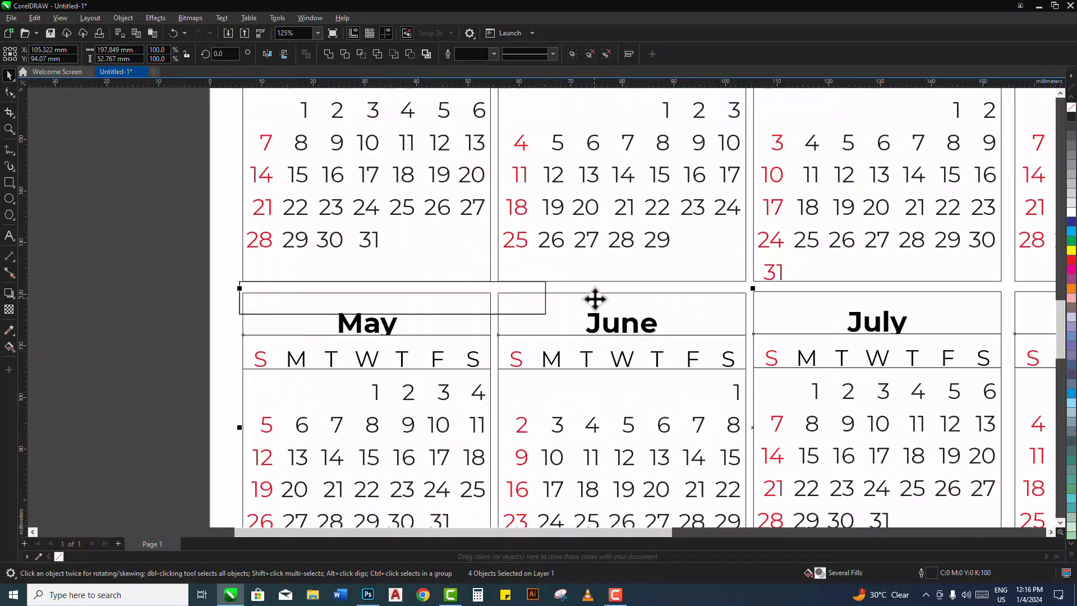
key("l")
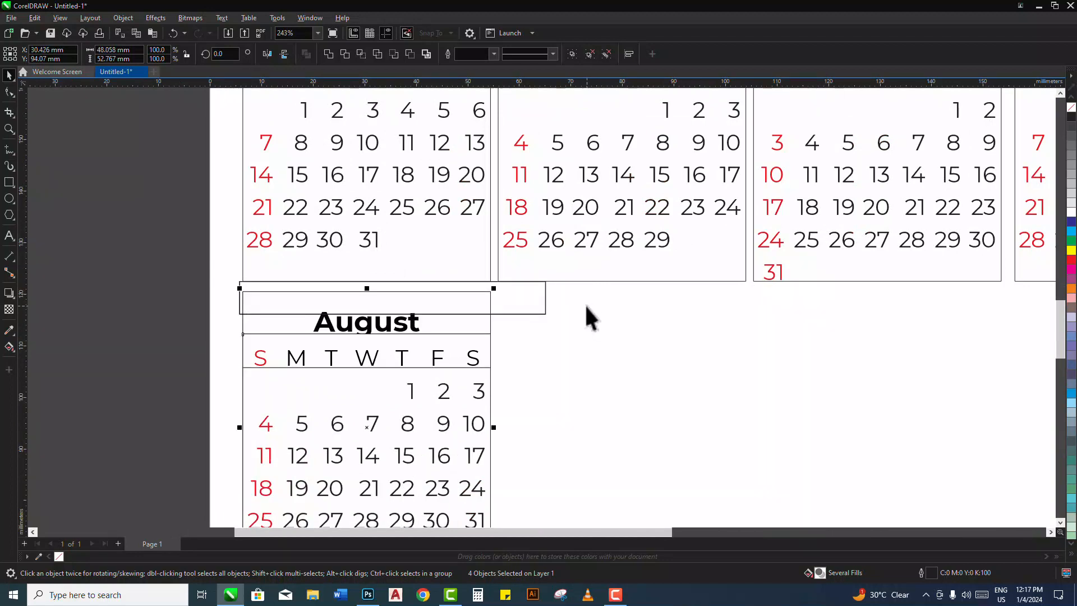
key("ctrl+z")
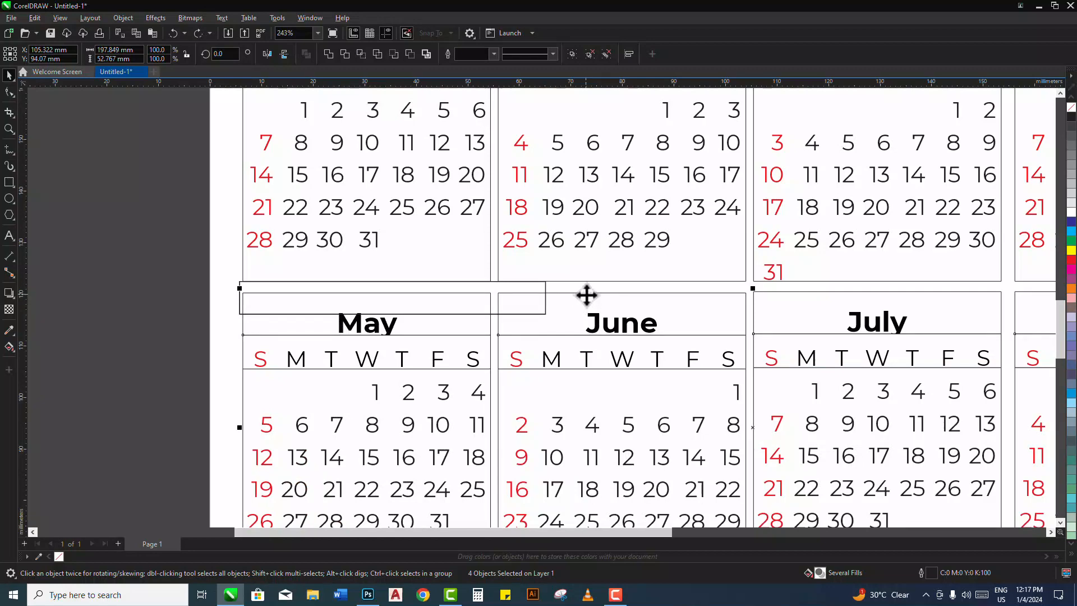
mouse_move(587, 294)
left_mouse_down()
mouse_move(593, 322)
mouse_move(589, 314)
left_mouse_up()
scroll(544, 247, "down", 2)
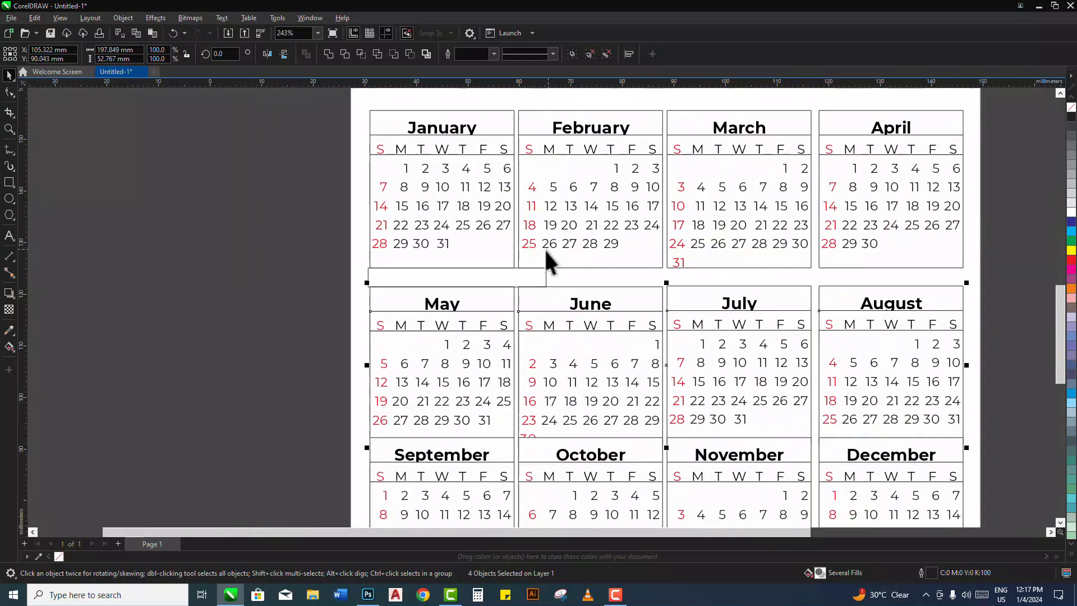
- Move the September–December row down so it clears the May–August row
scroll(544, 248, "down", 4)
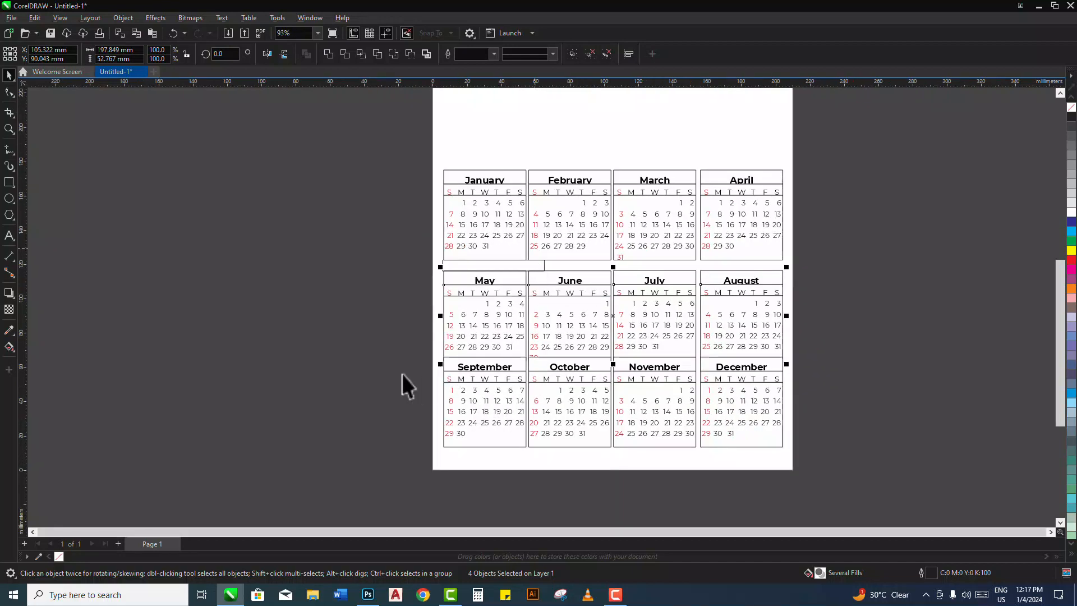
left_click_drag(397, 346, 809, 467)
scroll(476, 368, "up", 2)
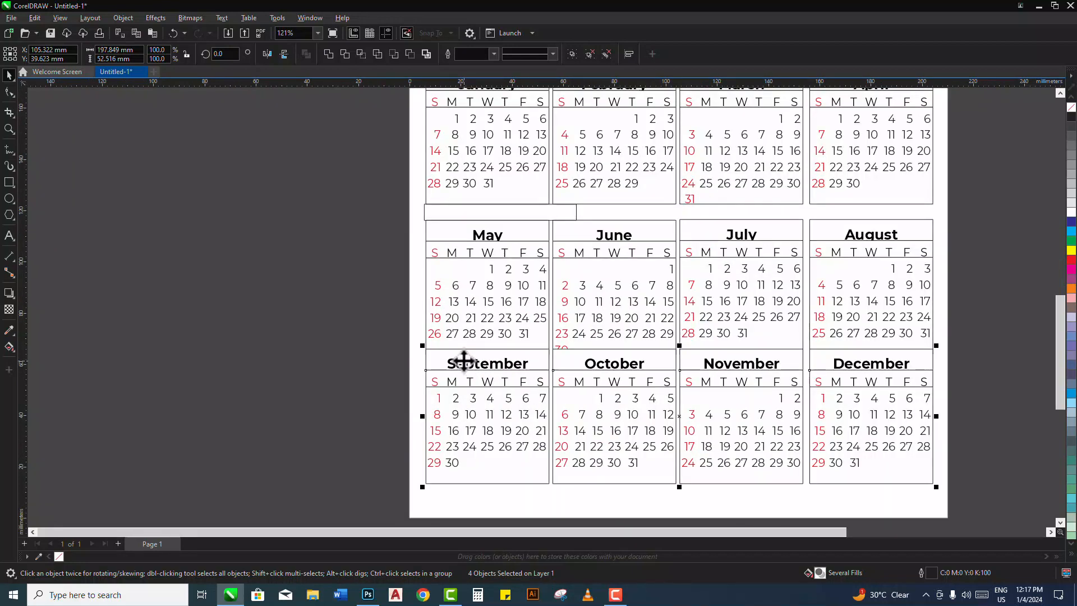
mouse_move(466, 355)
left_mouse_down()
mouse_move(469, 385)
mouse_move(465, 373)
left_mouse_up()
- Move the spacer rectangle directly below the May–August row and set the September–December row against its lower edge
left_click(452, 211)
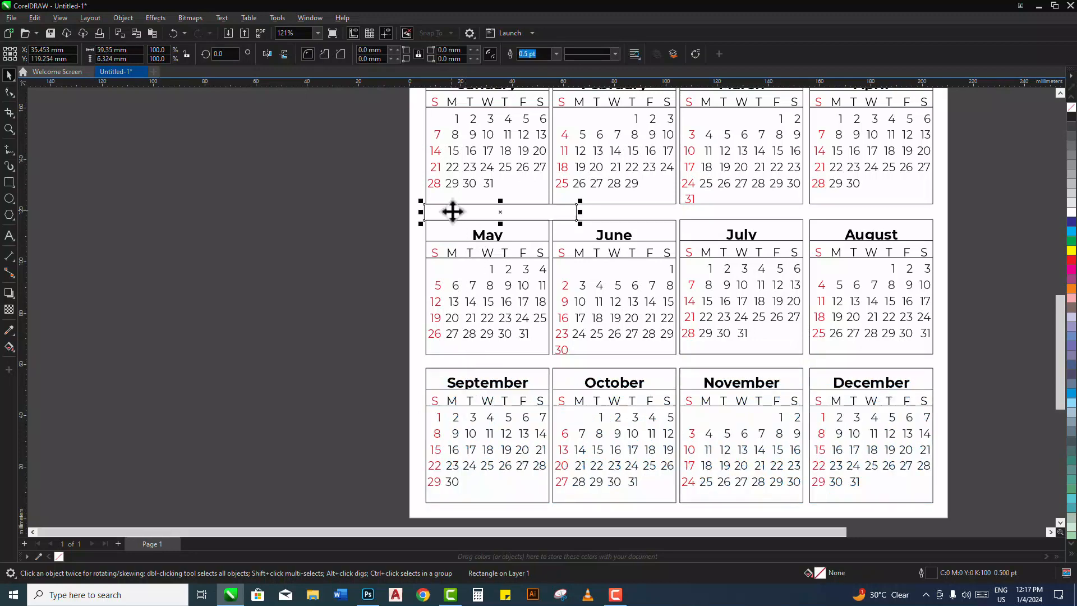
left_click_drag(452, 212, 453, 362)
left_click_drag(833, 476, 961, 511)
scroll(396, 361, "up", 2)
scroll(438, 384, "up", 1)
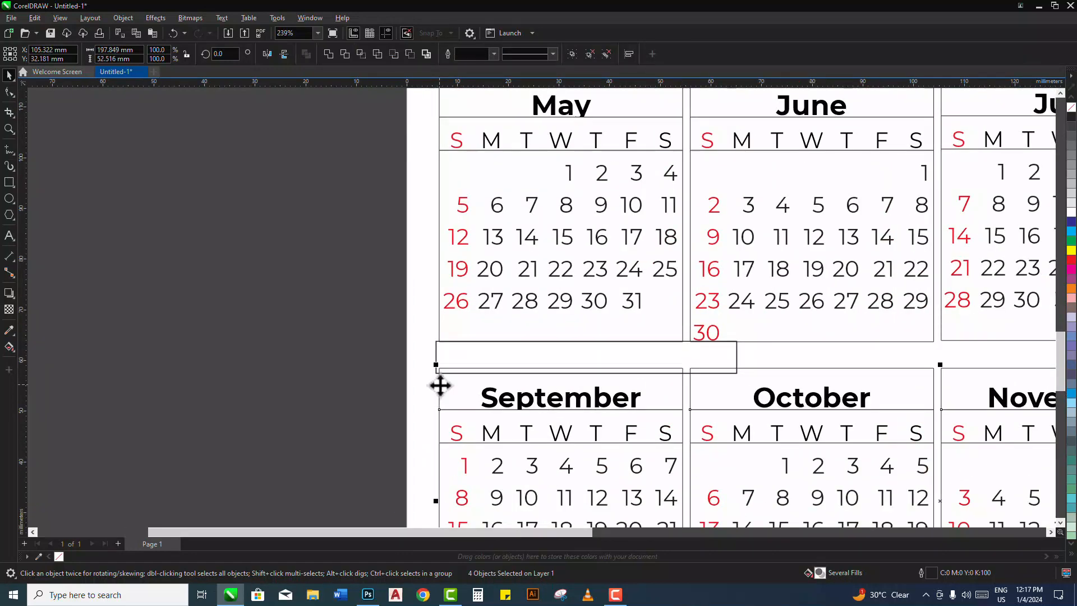
left_click_drag(440, 385, 439, 385)
scroll(344, 323, "down", 2)
scroll(343, 321, "down", 4)
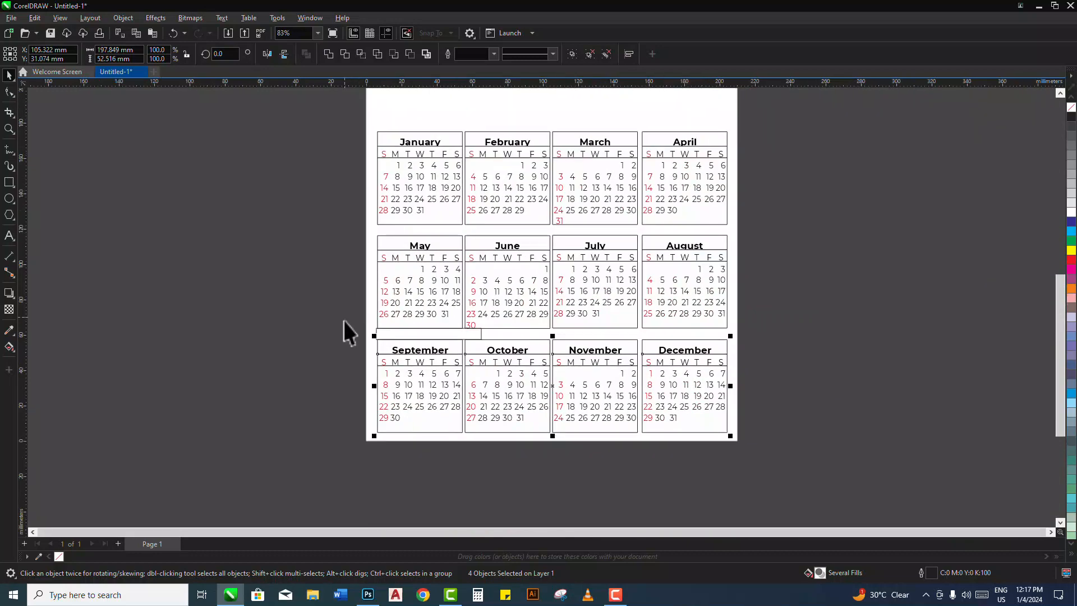
- Rotate the spacer rectangle by 90° and place it against January's outer edge beside February, level with the top of the month frames
left_click(453, 331)
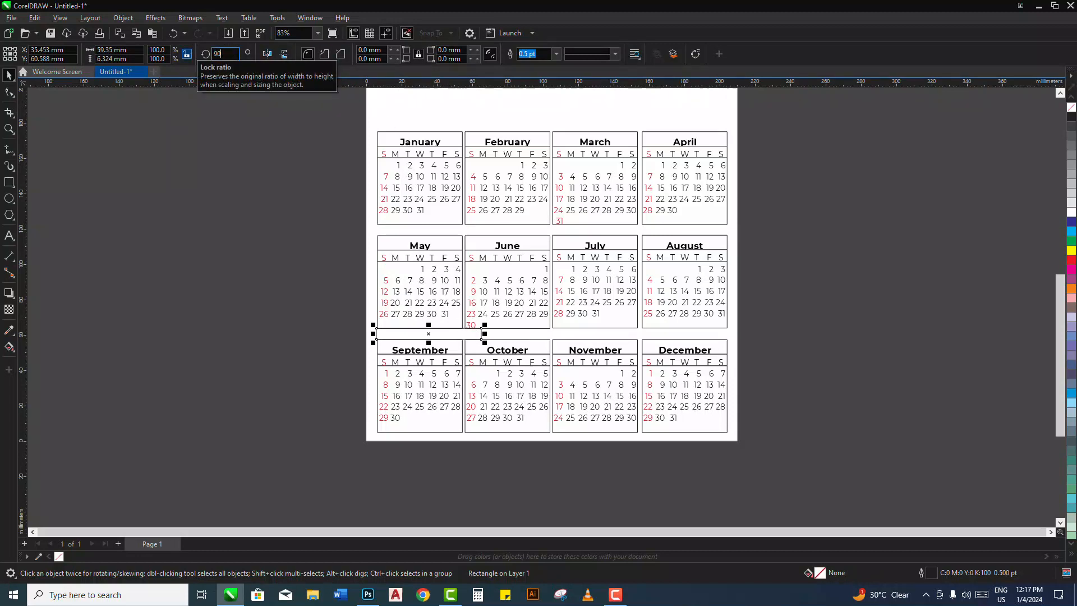
type("90")
key("Return")
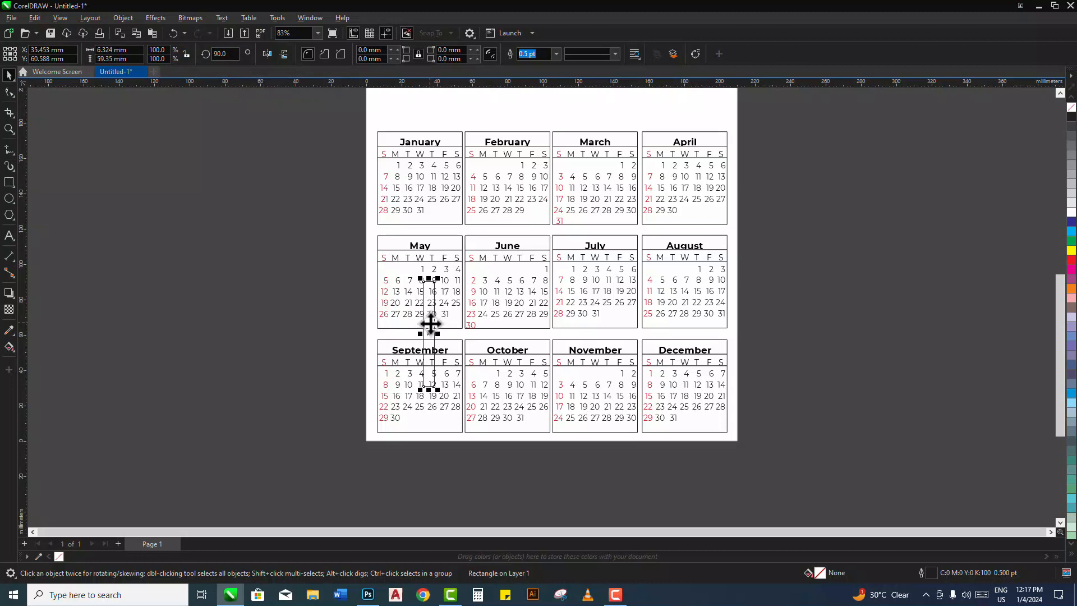
left_click_drag(430, 323, 476, 165)
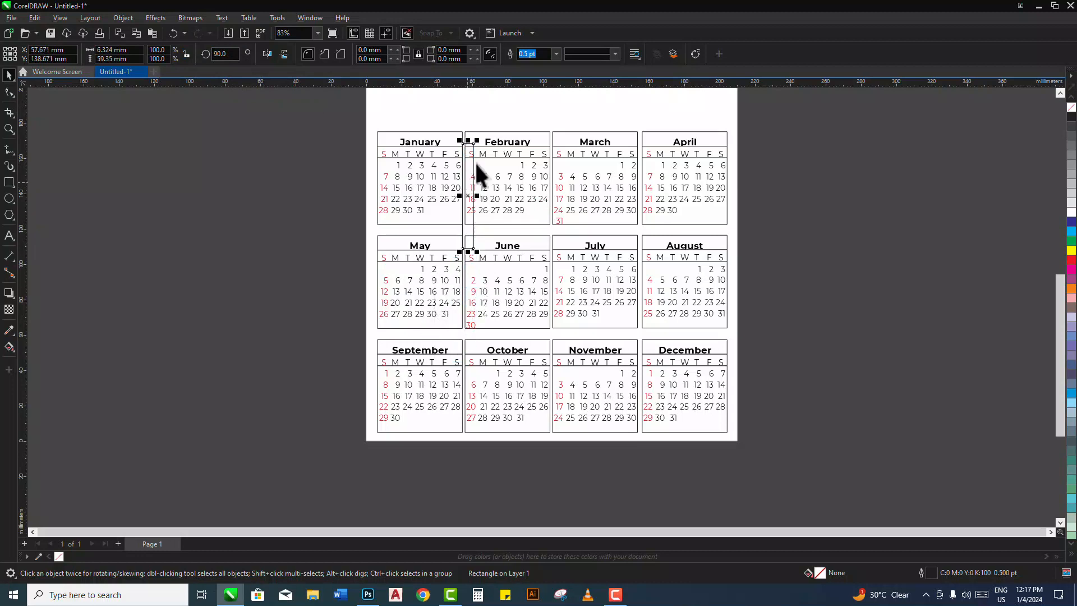
scroll(457, 141, "up", 3)
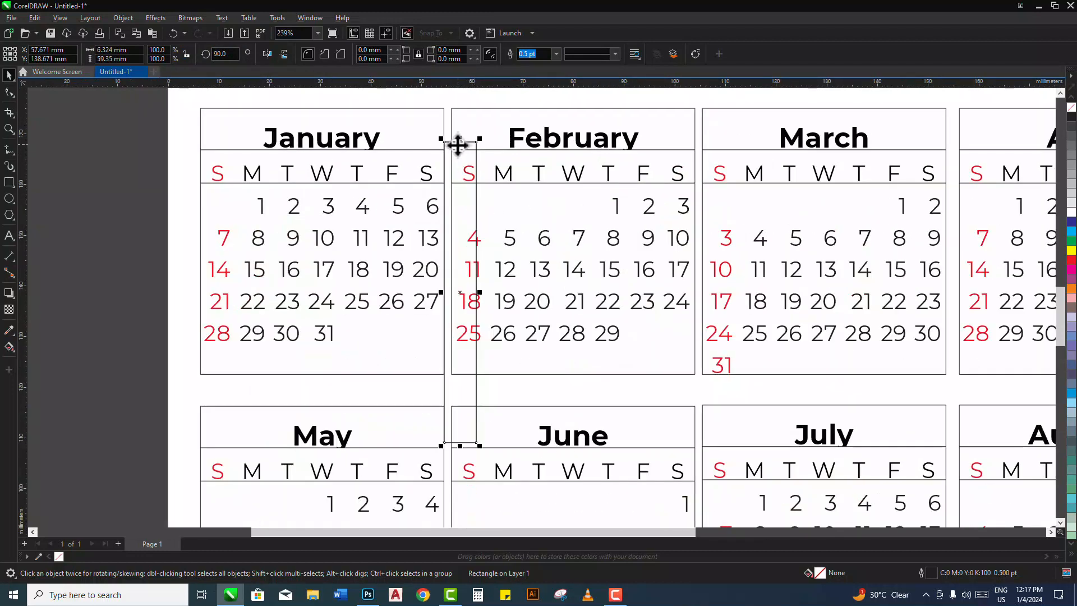
left_click_drag(454, 141, 455, 112)
- Shift the February, March and April columns, nine months in all, horizontally until February's frame touches the far edge of the spacer rectangle
scroll(455, 113, "down", 5)
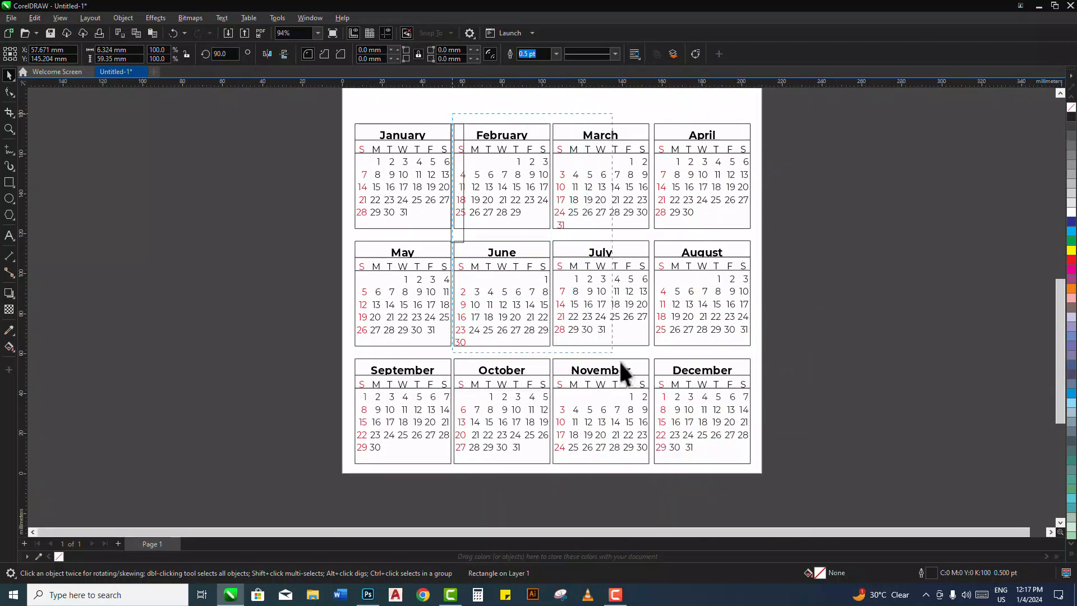
left_click_drag(620, 362, 765, 473)
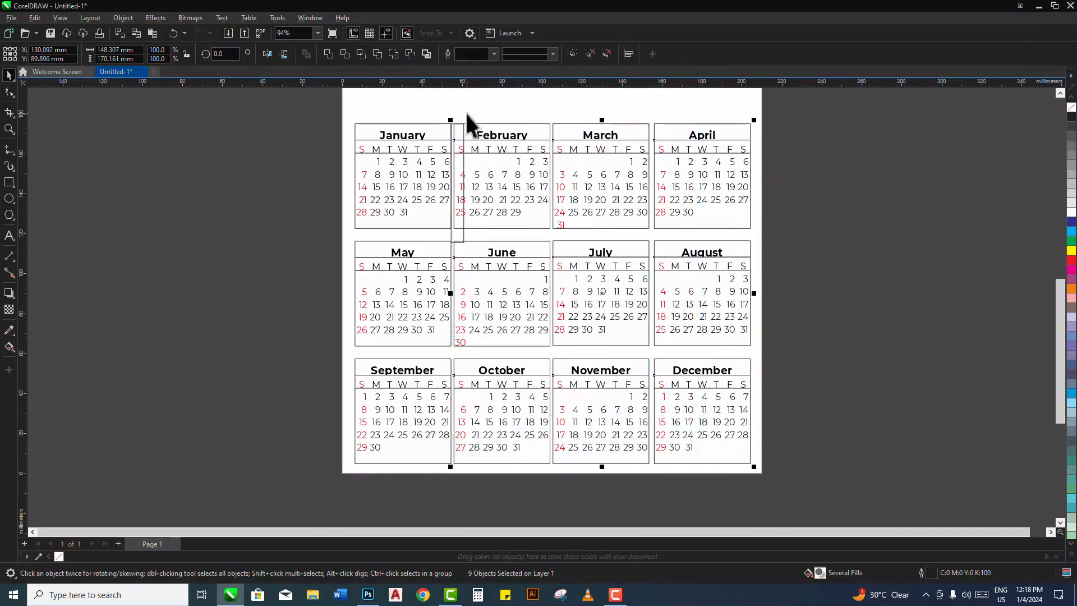
scroll(465, 115, "up", 4)
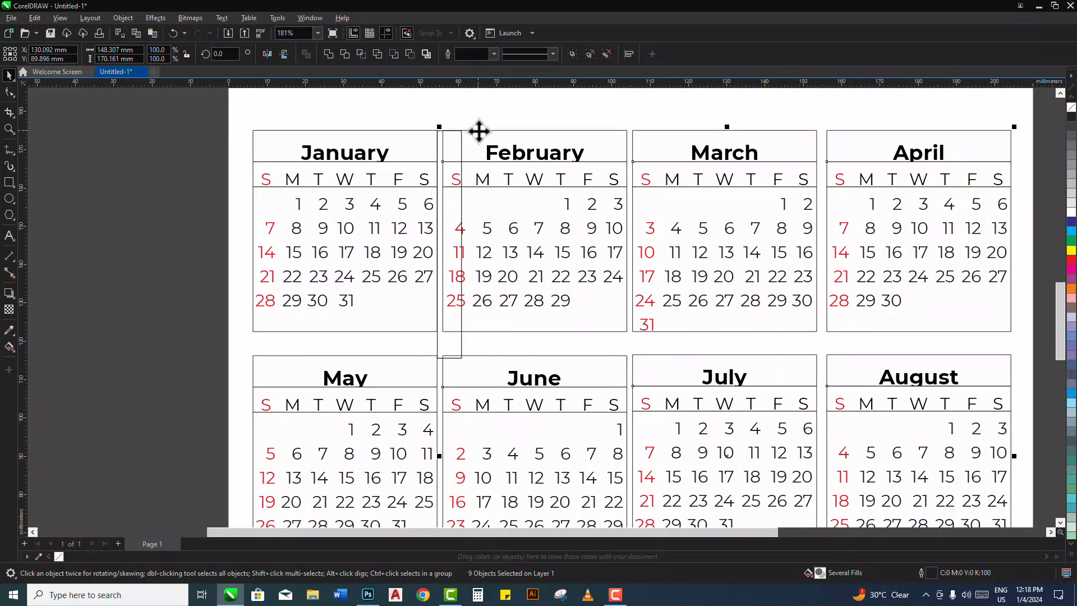
left_click_drag(478, 131, 442, 133)
scroll(438, 140, "down", 4)
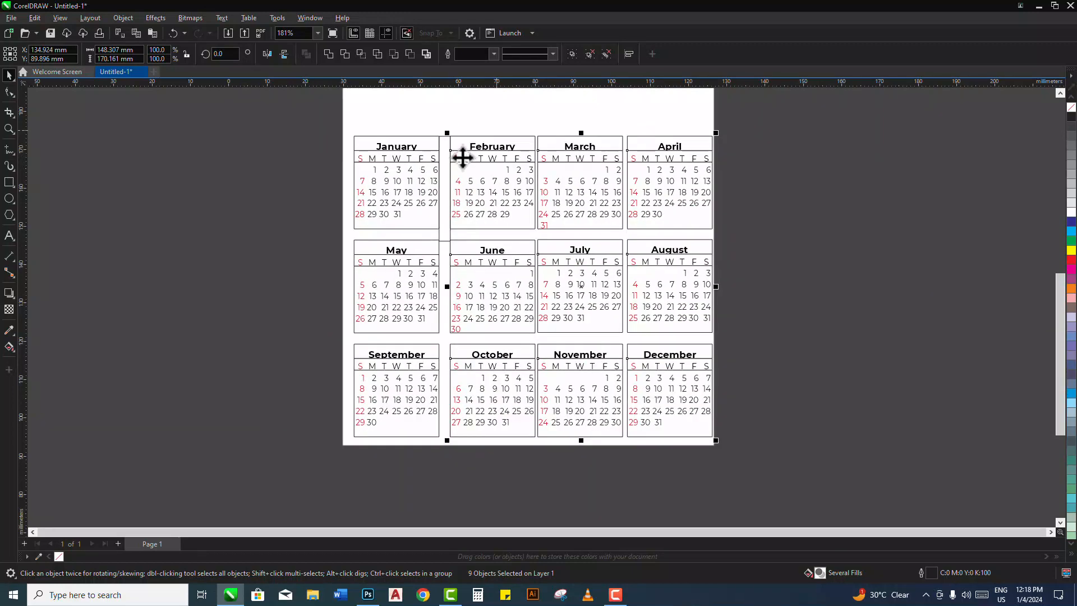
left_click(776, 436)
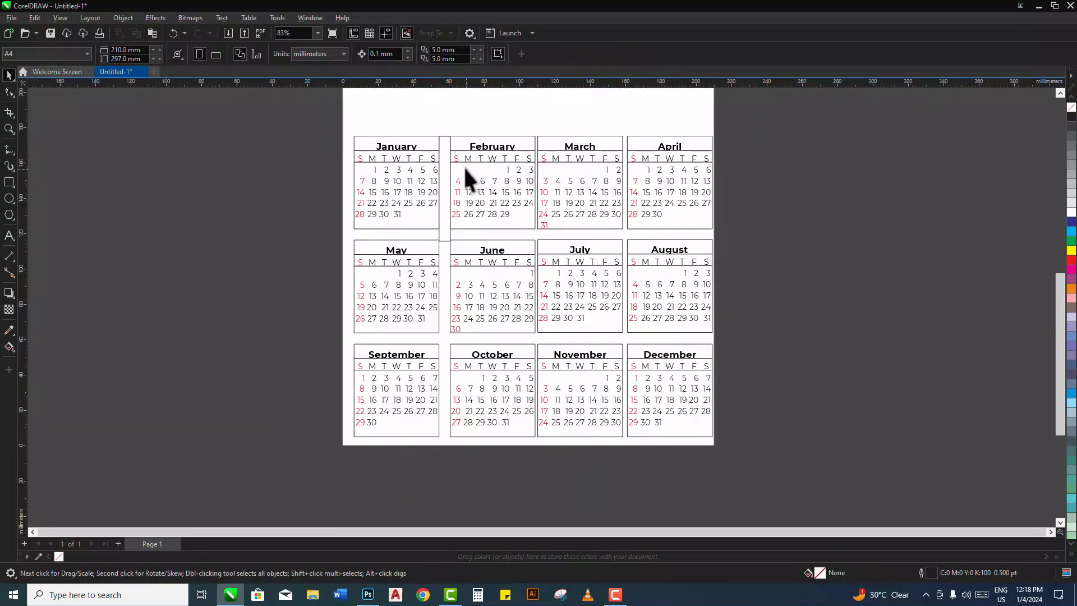
- Move the spacer rectangle against February's outer edge and shift the March and April columns horizontally until they meet its far edge
left_click(449, 149)
scroll(449, 147, "up", 3)
left_click_drag(440, 142, 624, 158)
scroll(534, 152, "down", 4)
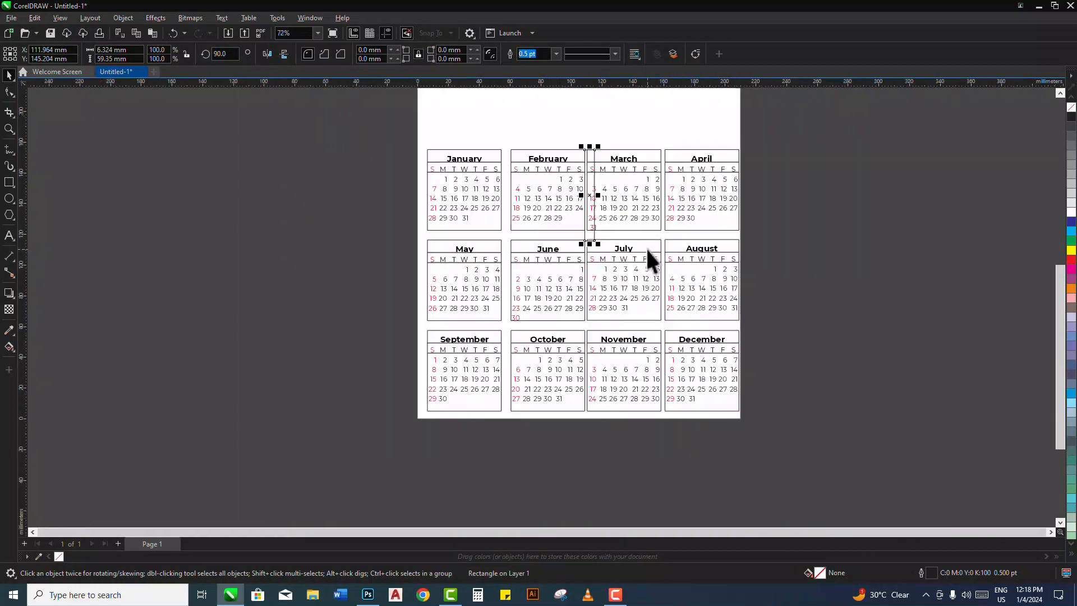
left_click_drag(783, 447, 652, 212)
left_click_drag(607, 131, 583, 115)
scroll(590, 150, "up", 5)
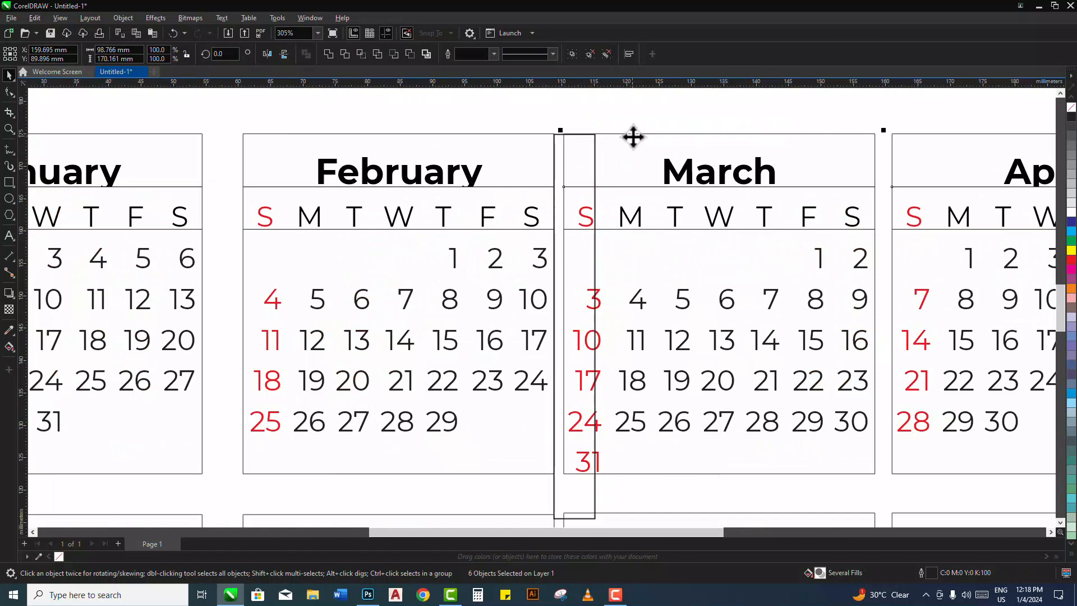
left_click_drag(633, 137, 664, 137)
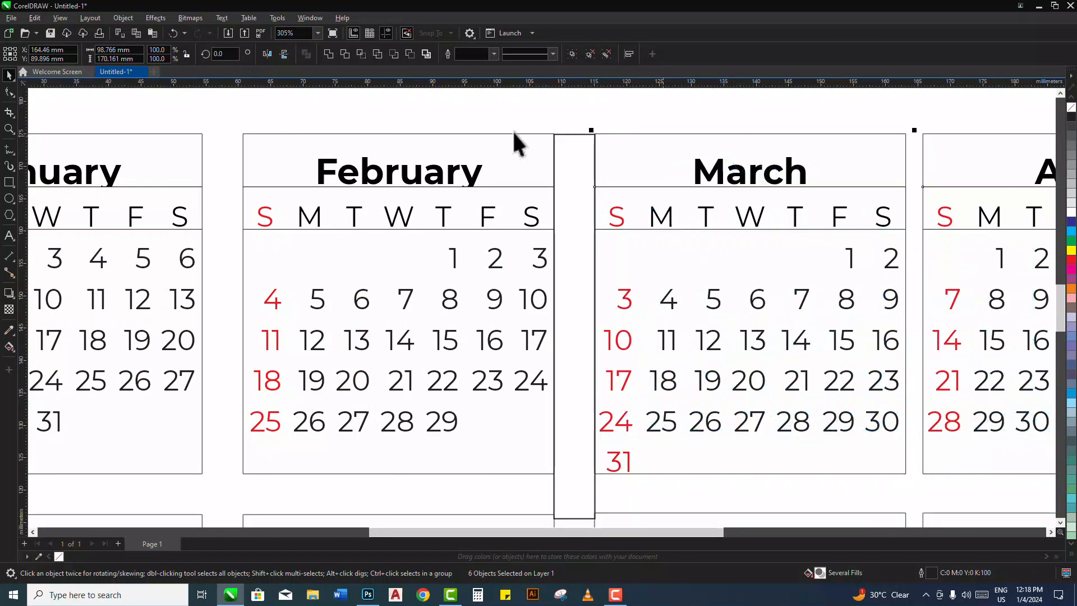
scroll(514, 134, "down", 3)
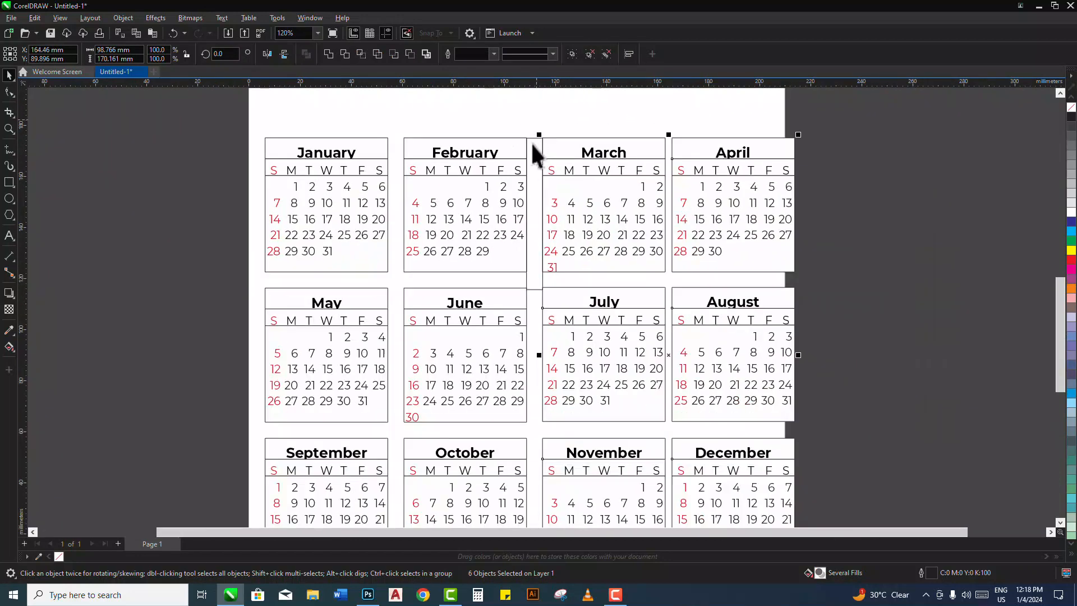
- Move the spacer rectangle against March's outer edge and shift the April–August–December column horizontally until it meets its far edge
left_click(532, 143)
left_click_drag(533, 145, 670, 162)
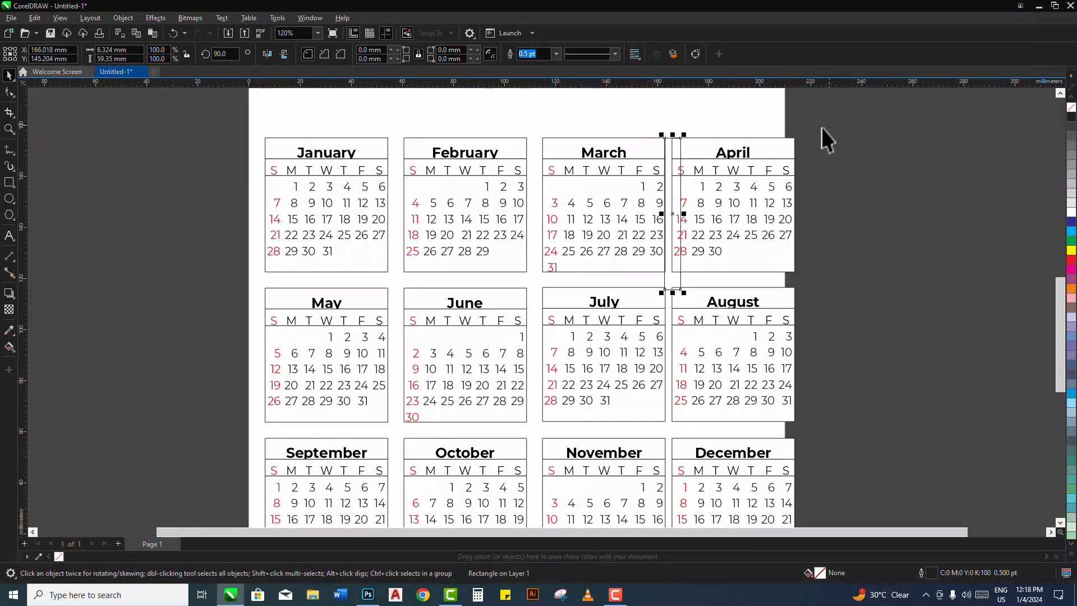
left_click_drag(828, 133, 666, 476)
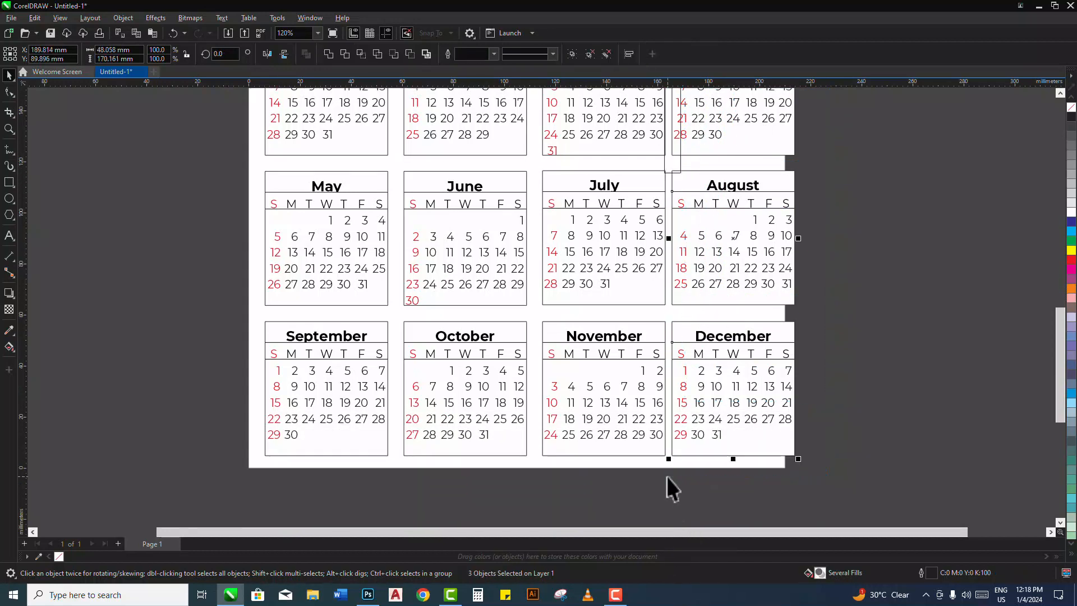
scroll(667, 476, "down", 3)
scroll(690, 247, "up", 2)
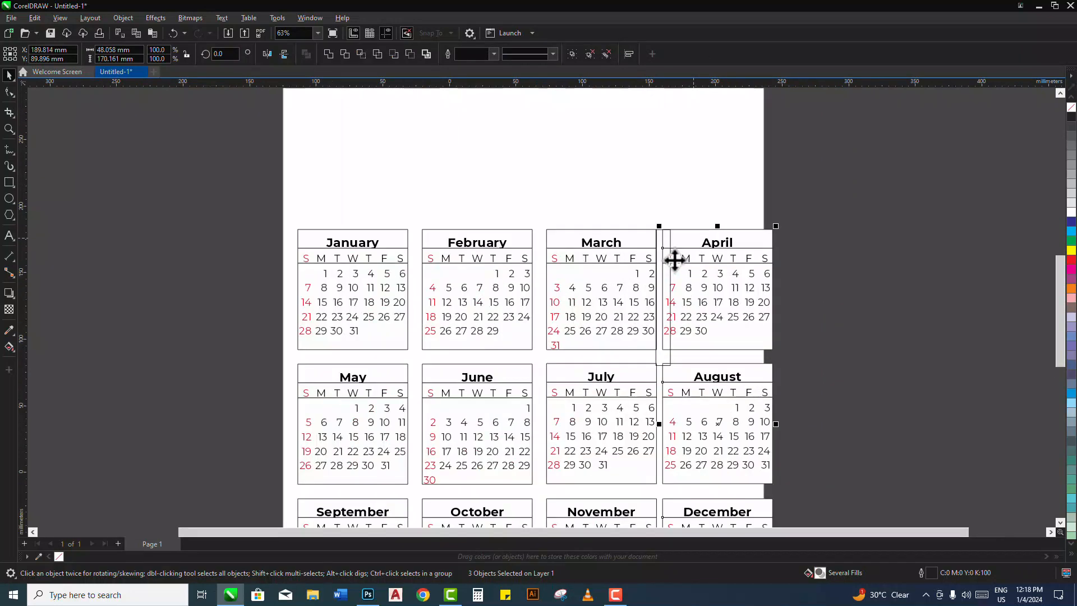
scroll(674, 259, "up", 3)
mouse_move(680, 218)
left_mouse_down()
mouse_move(692, 219)
mouse_move(680, 224)
left_mouse_up()
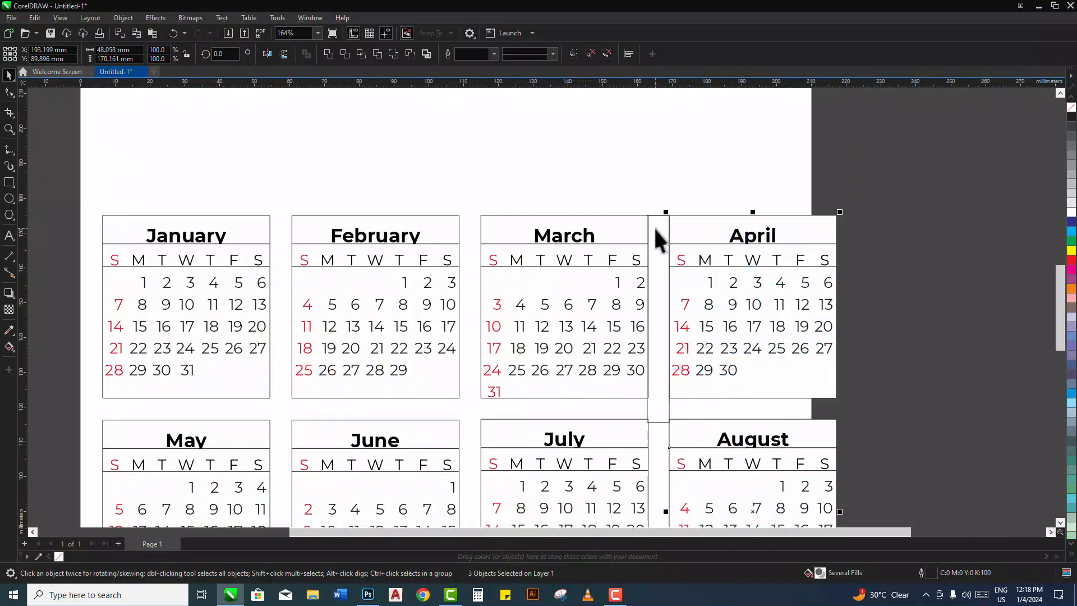
- Delete the spacer rectangle between March and April
left_click(652, 225)
scroll(652, 224, "down", 2)
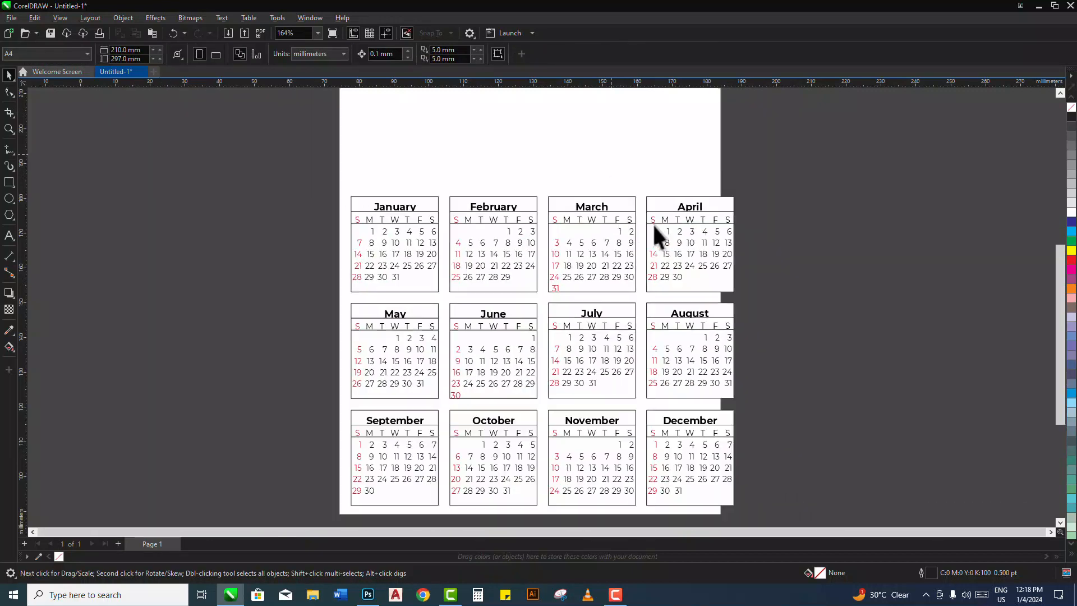
- Scale all twelve months down together proportionally to about 198 mm wide so the grid fits within the page width
scroll(653, 224, "down", 2)
left_click_drag(745, 496, 336, 157)
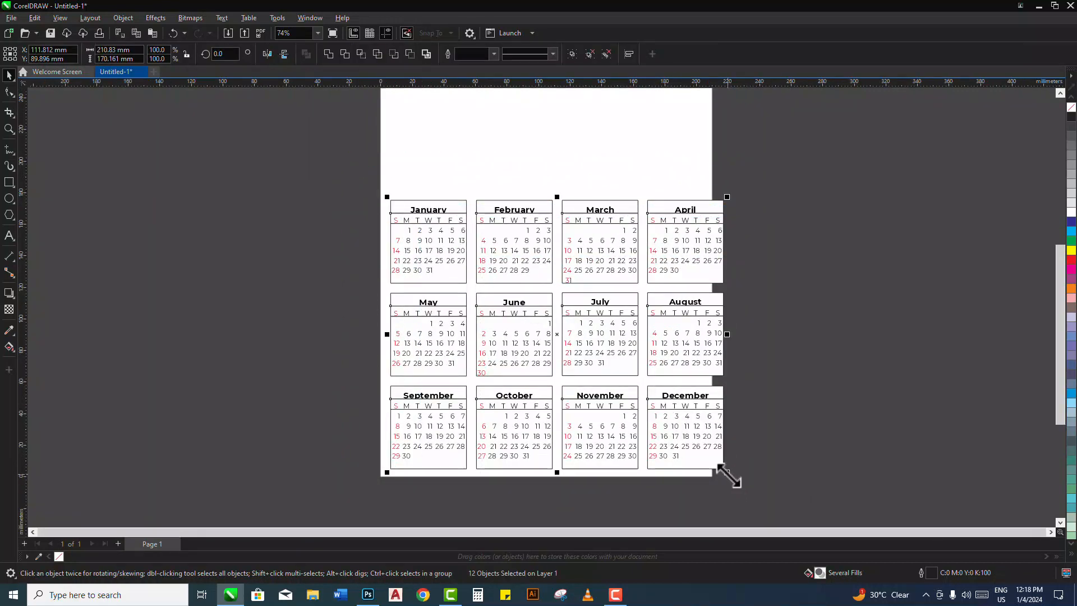
left_click_drag(728, 477, 708, 461)
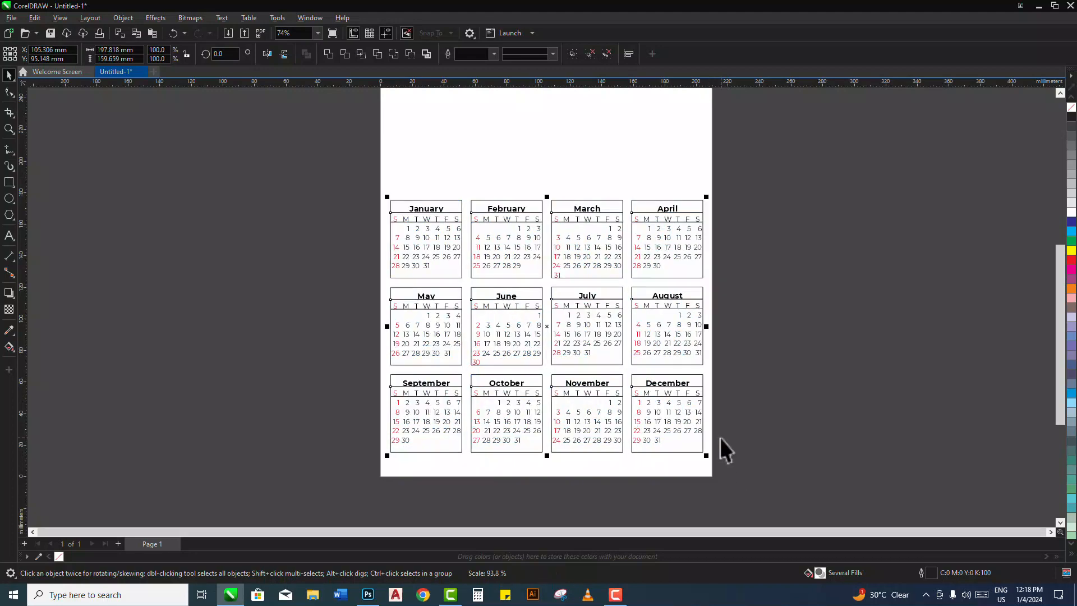
scroll(487, 411, "up", 1)
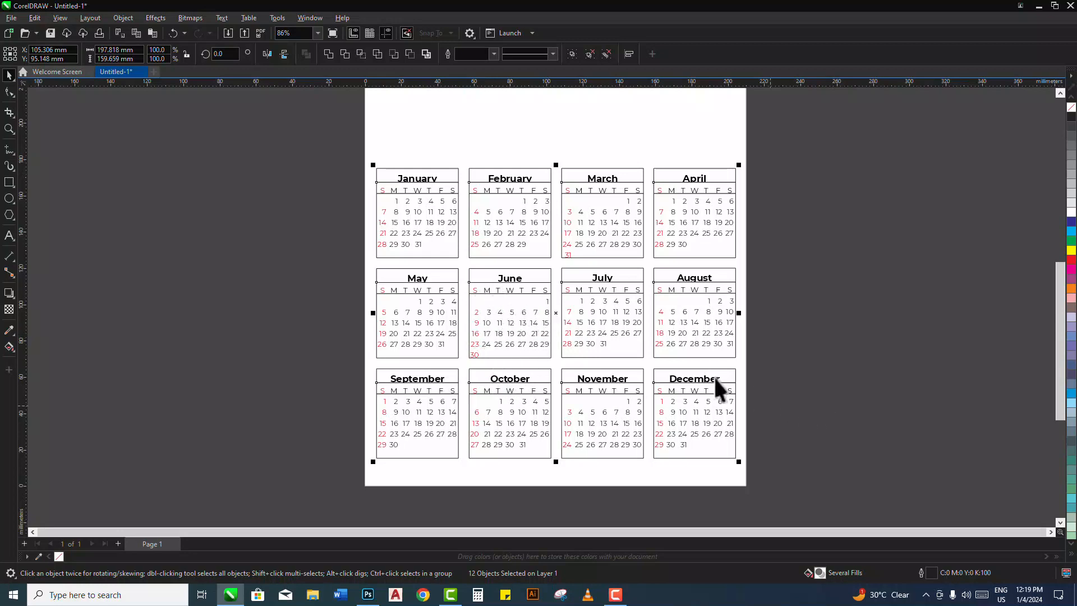
scroll(549, 348, "down", 2)
- Select the January calendar and examine its heading, weekday and date frames up close
left_click(430, 219)
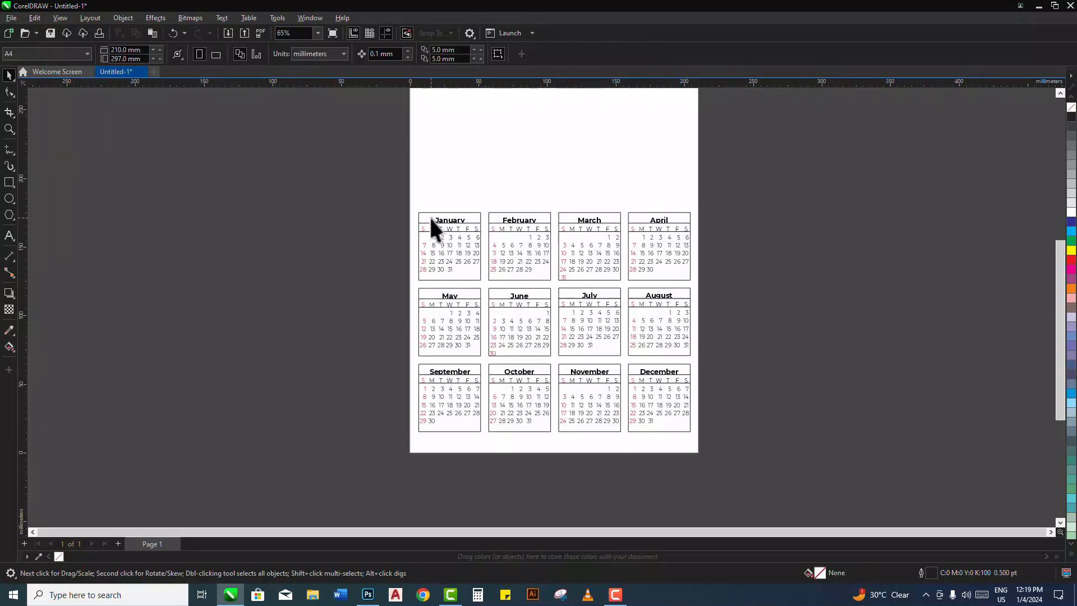
scroll(456, 221, "up", 4)
scroll(458, 221, "up", 1)
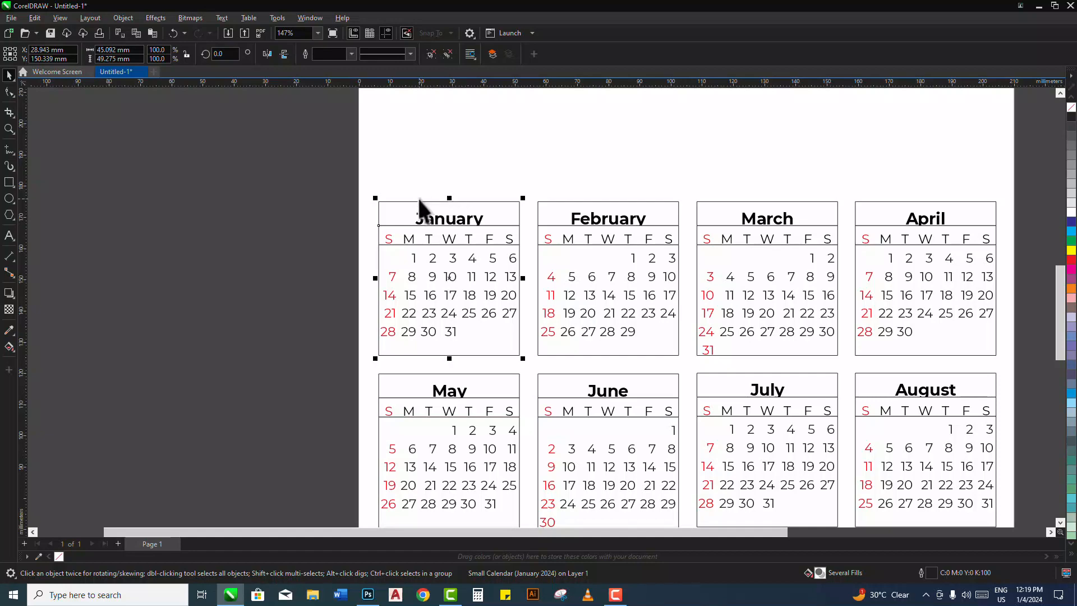
scroll(418, 199, "down", 1)
scroll(416, 200, "down", 1)
scroll(422, 212, "up", 2)
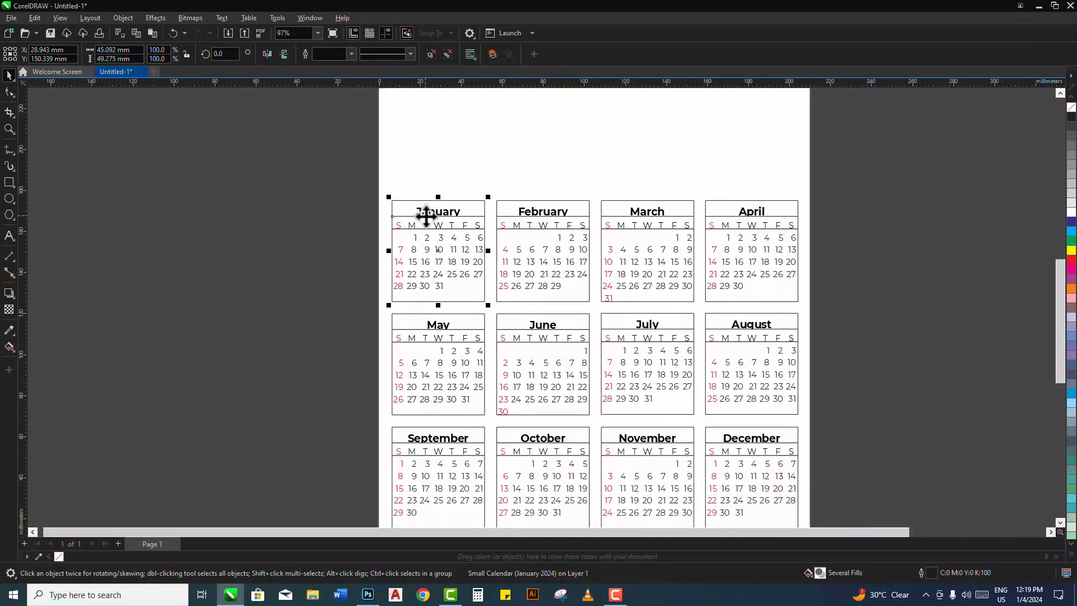
scroll(424, 218, "up", 1)
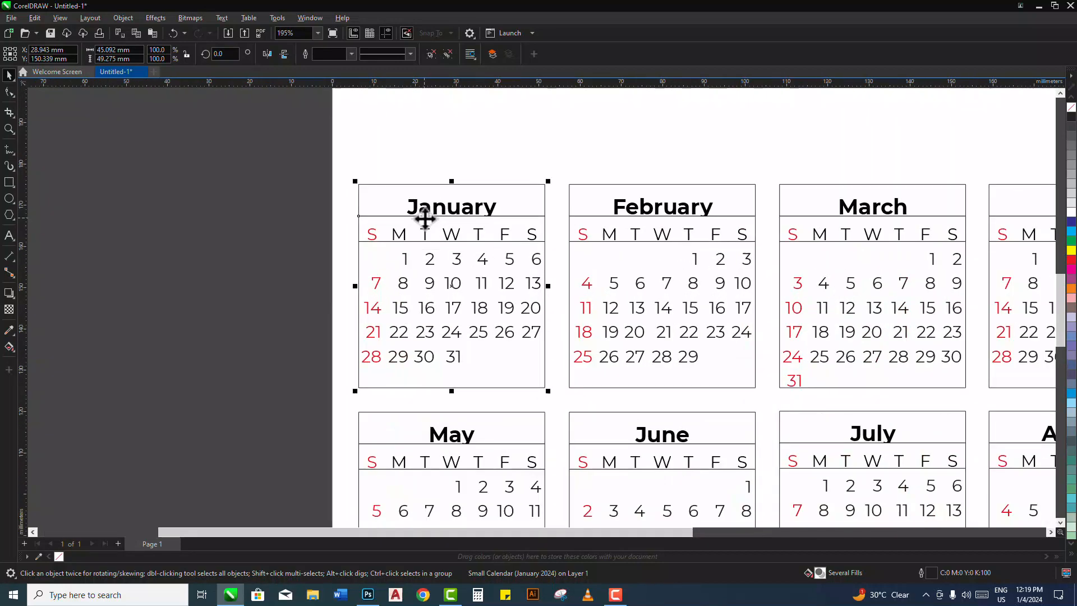
scroll(424, 219, "down", 2)
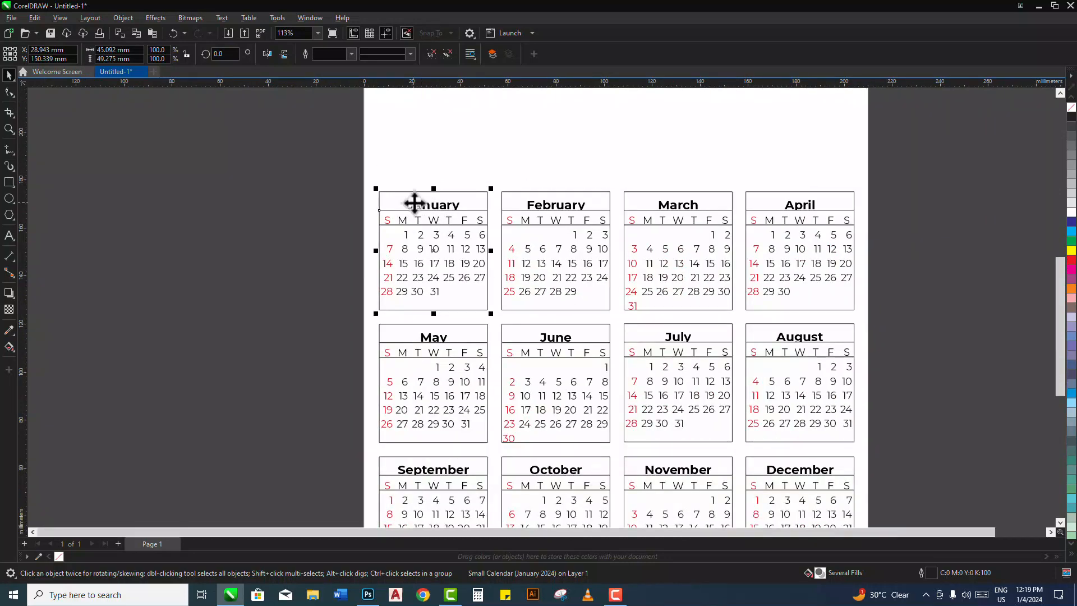
- Group all twelve months together, ungroup everything into individual objects, and clear the selection
scroll(415, 201, "down", 1)
left_click_drag(348, 162, 787, 507)
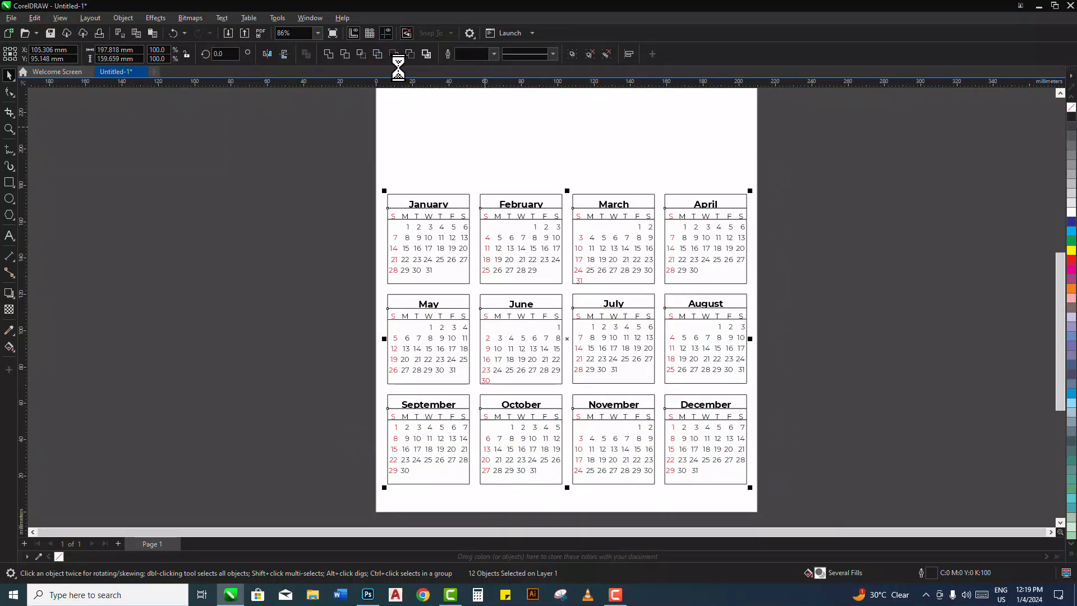
key("ctrl+g")
left_click(444, 52)
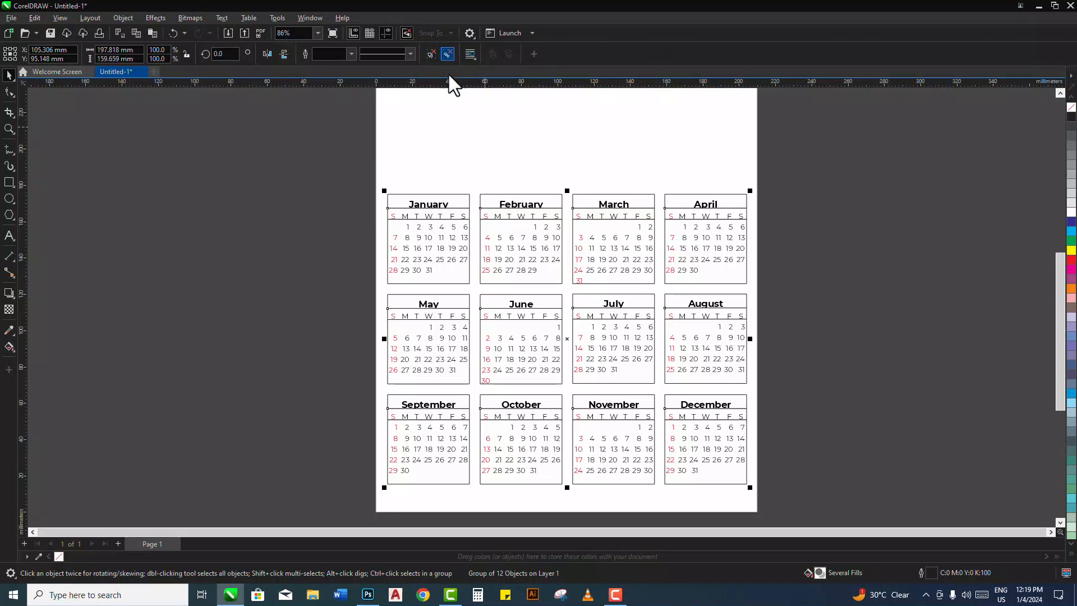
left_click(452, 150)
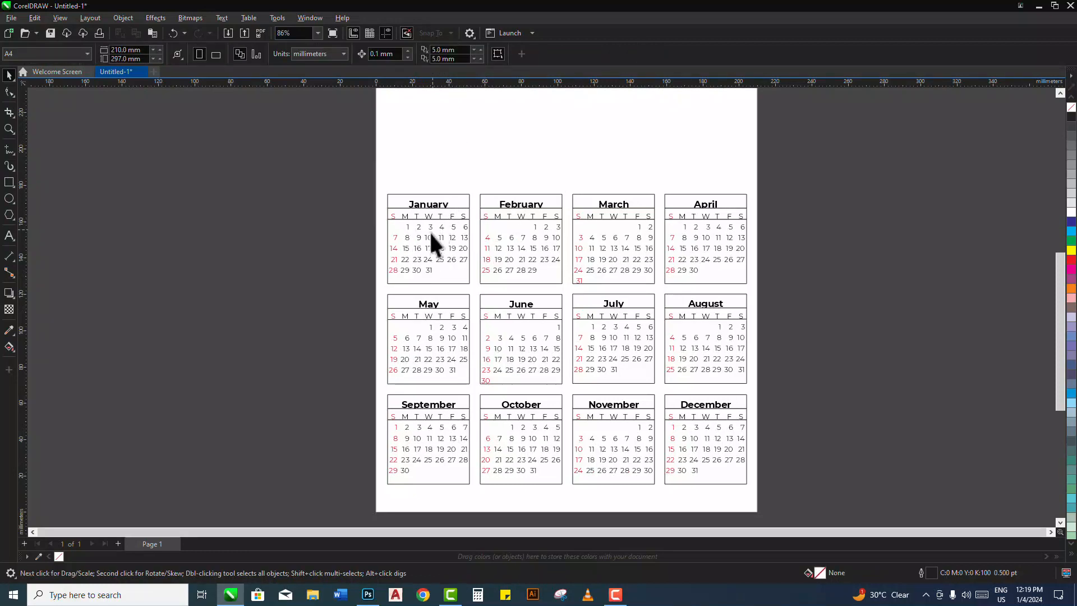
- Delete the rectangles behind the dates and the weekday letters in January and February
scroll(396, 233, "up", 2)
scroll(396, 232, "up", 1)
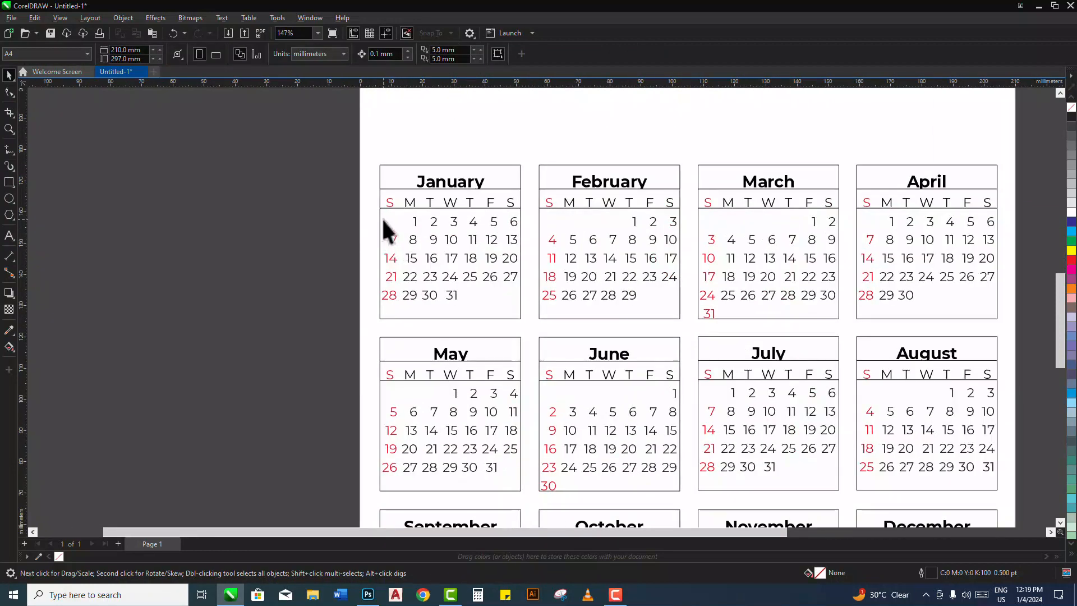
left_click(384, 223)
left_click(385, 223)
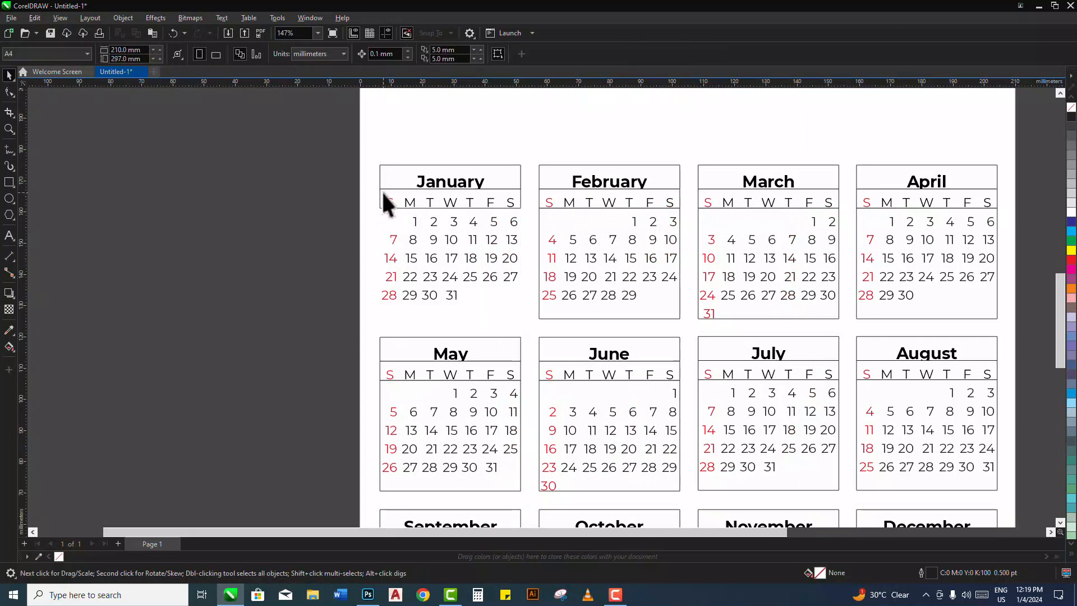
left_click(383, 192)
key("Delete")
left_click(546, 219)
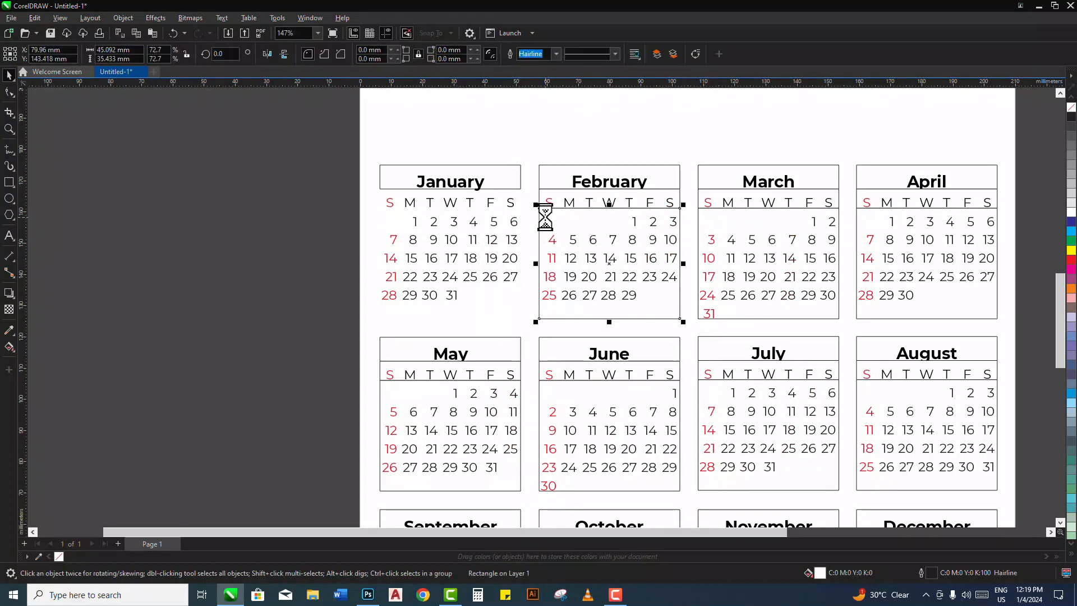
key("Delete")
left_click(546, 193)
key("Delete")
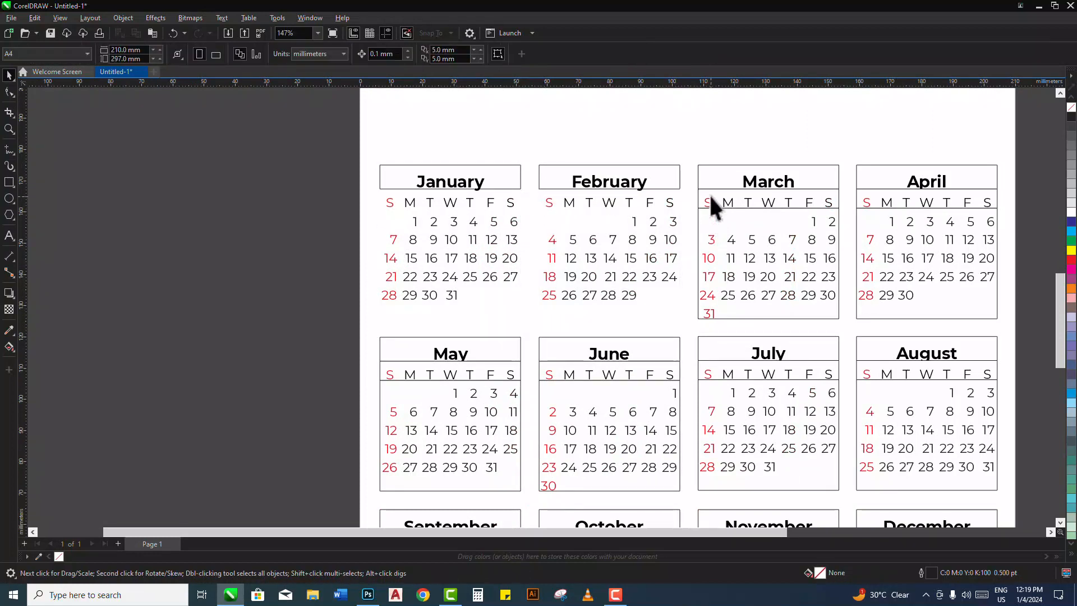
- Delete the rectangles behind the dates and the weekday letters in March and April
left_click(716, 195)
key("Delete")
left_click(730, 220)
key("Delete")
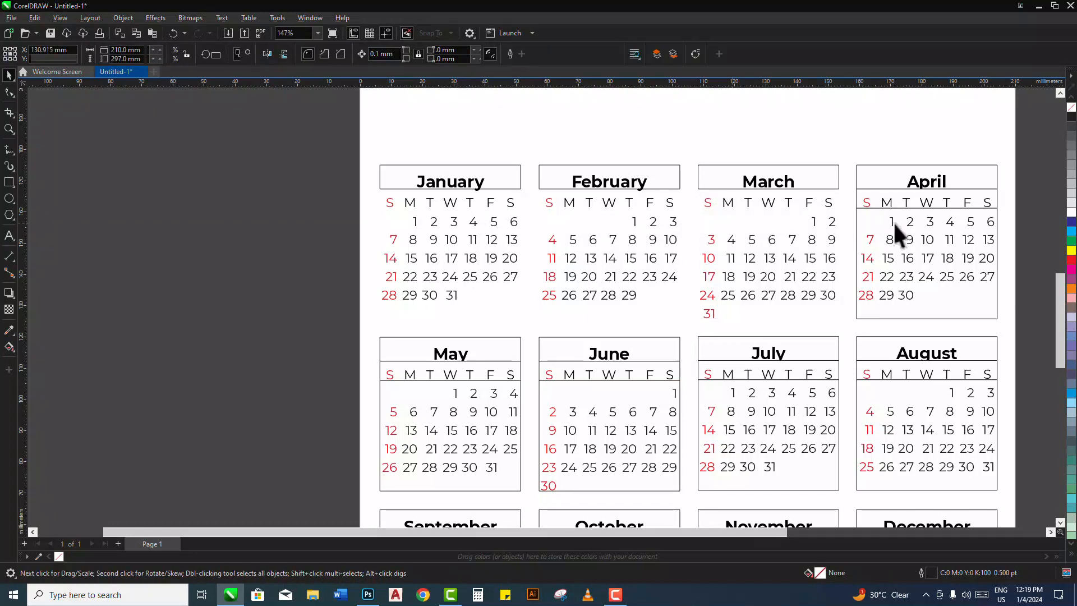
left_click(879, 220)
key("Delete")
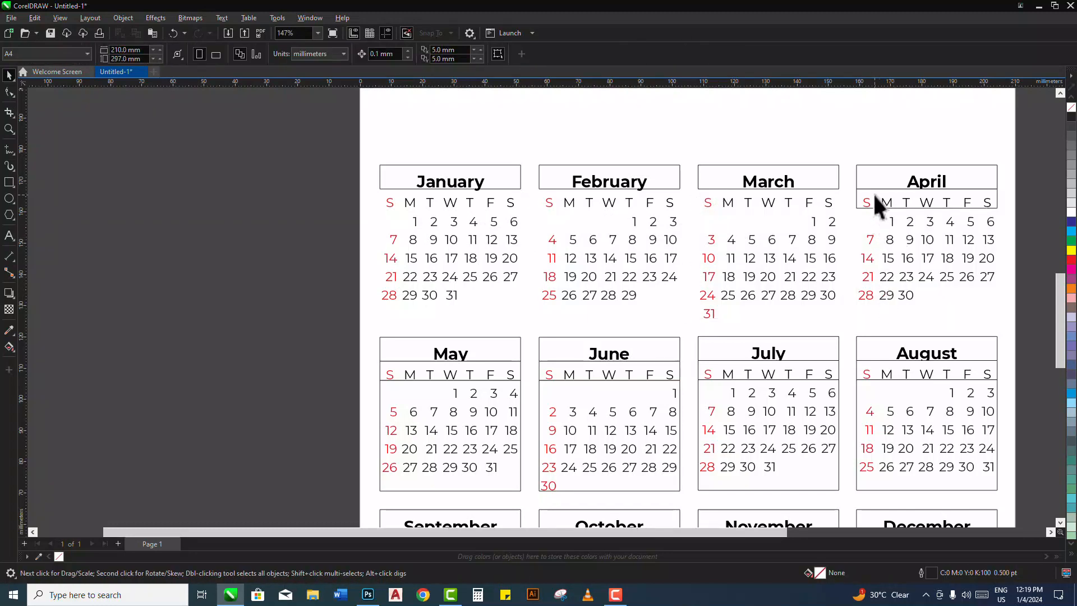
left_click(874, 195)
key("Delete")
- Delete the rectangles behind the weekday letters in the May to August row
left_click(488, 366)
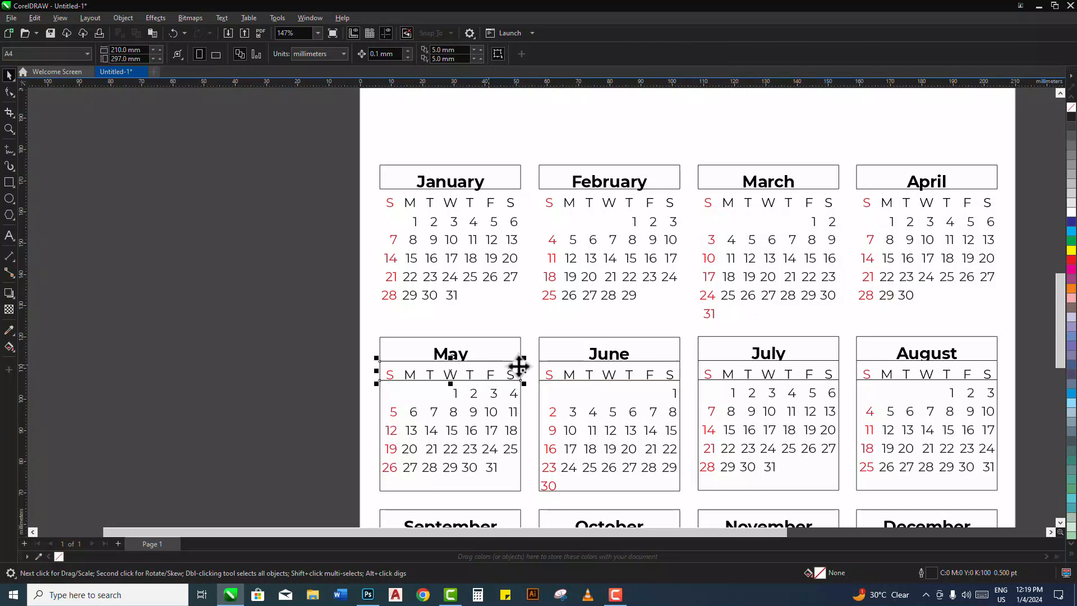
key("Delete")
left_click(589, 365)
key("Delete")
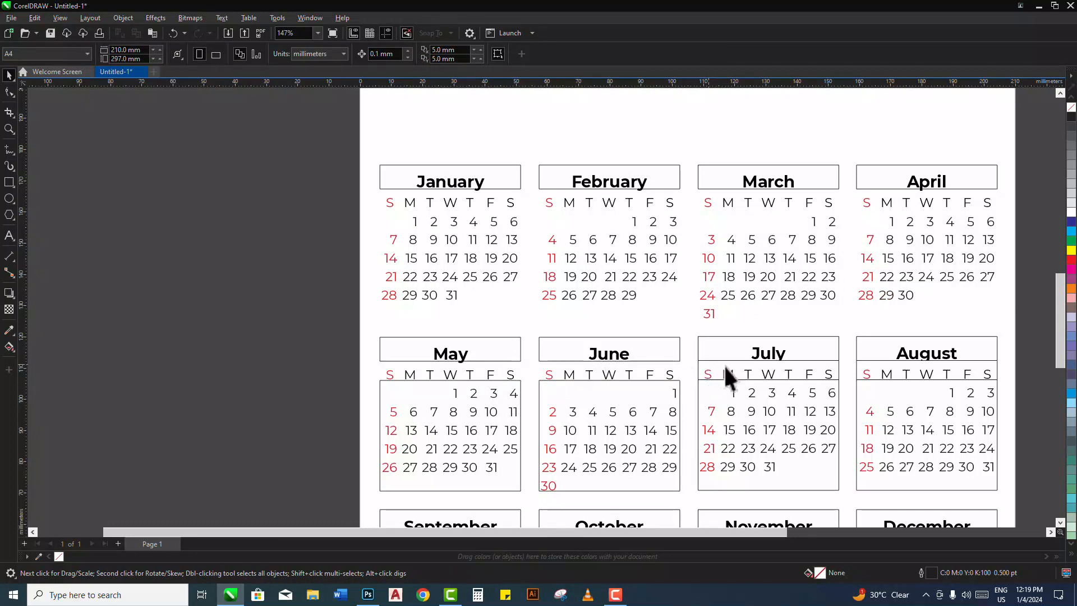
left_click(873, 370)
key("Delete")
- Delete the rectangles behind the dates in May, June, July and August
left_click(415, 391)
key("Delete")
left_click(539, 396)
key("Delete")
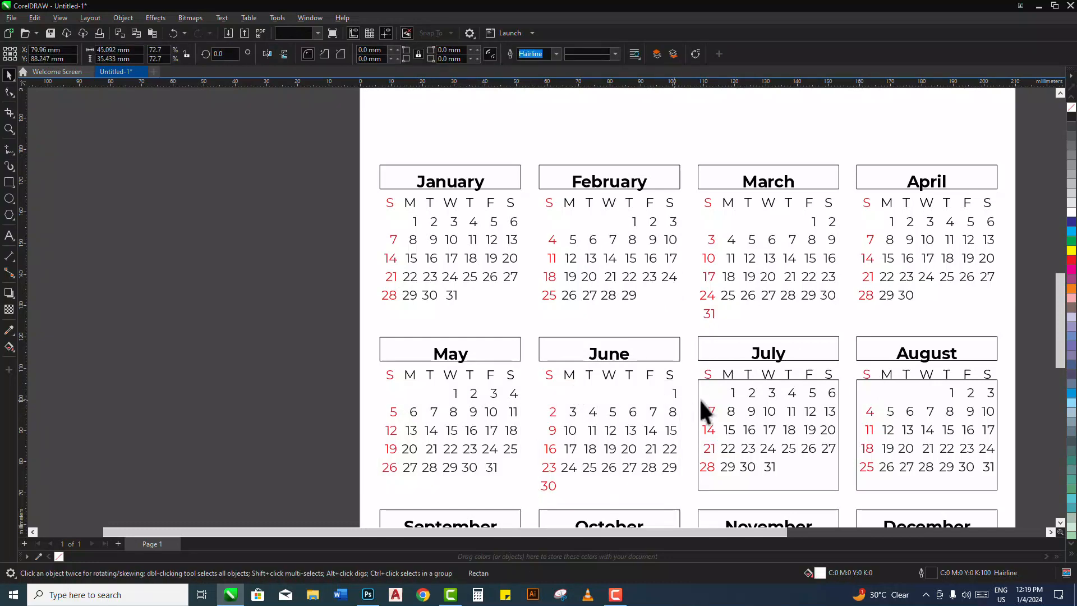
left_click(699, 401)
key("Delete")
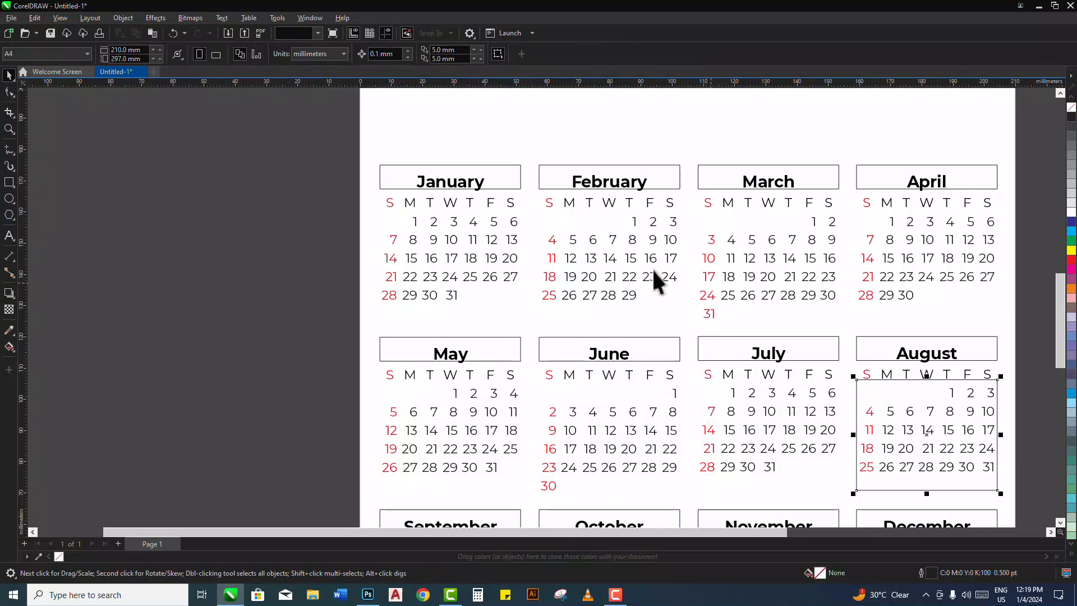
key("Delete")
- Delete the rectangles behind the dates and the weekday letters in September and October
scroll(523, 207, "down", 2)
scroll(452, 413, "up", 3)
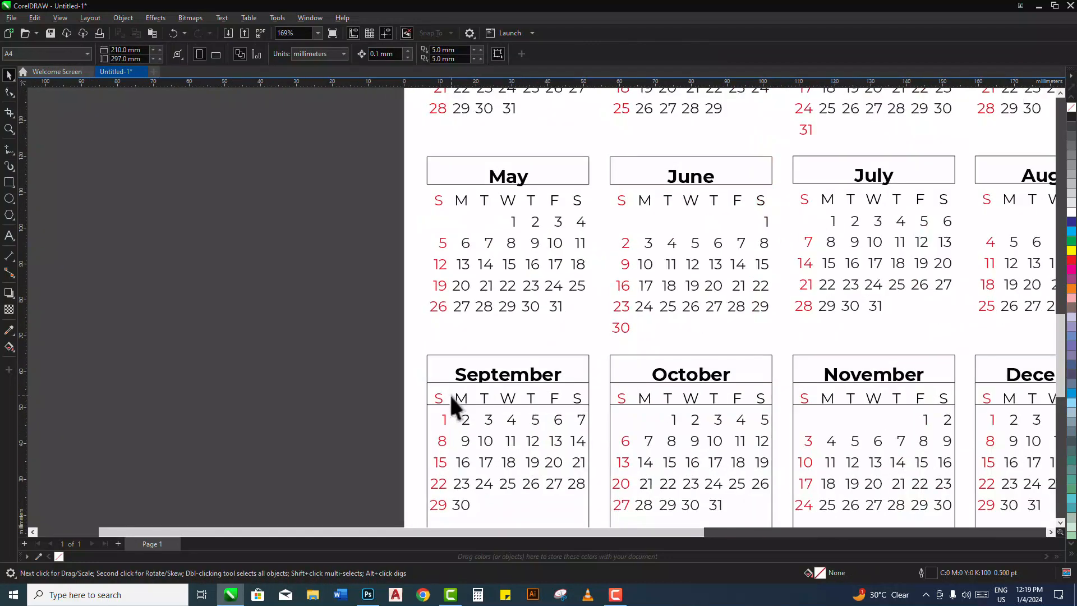
left_click(447, 396)
left_click(474, 421)
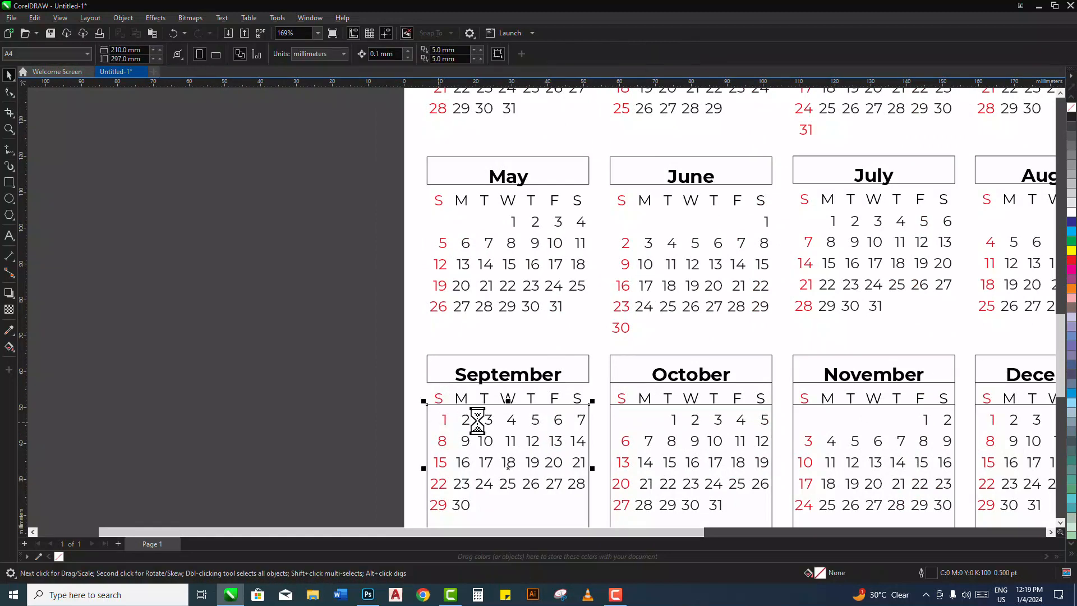
key("Delete")
left_click(624, 420)
key("Delete")
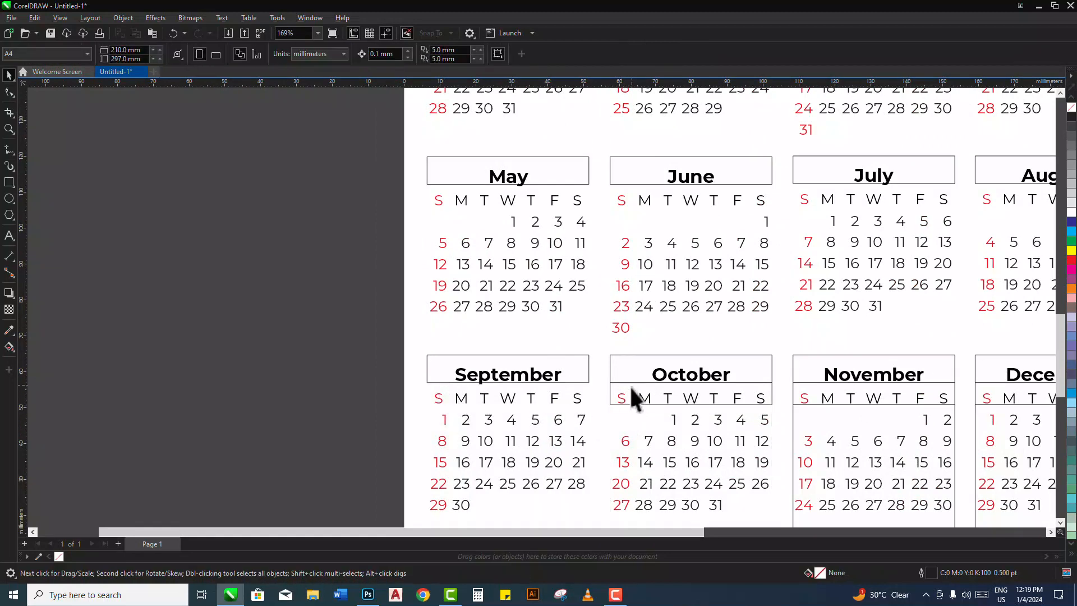
- Delete the rectangles behind the dates and the weekday letters in November and December
left_click(812, 424)
key("Delete")
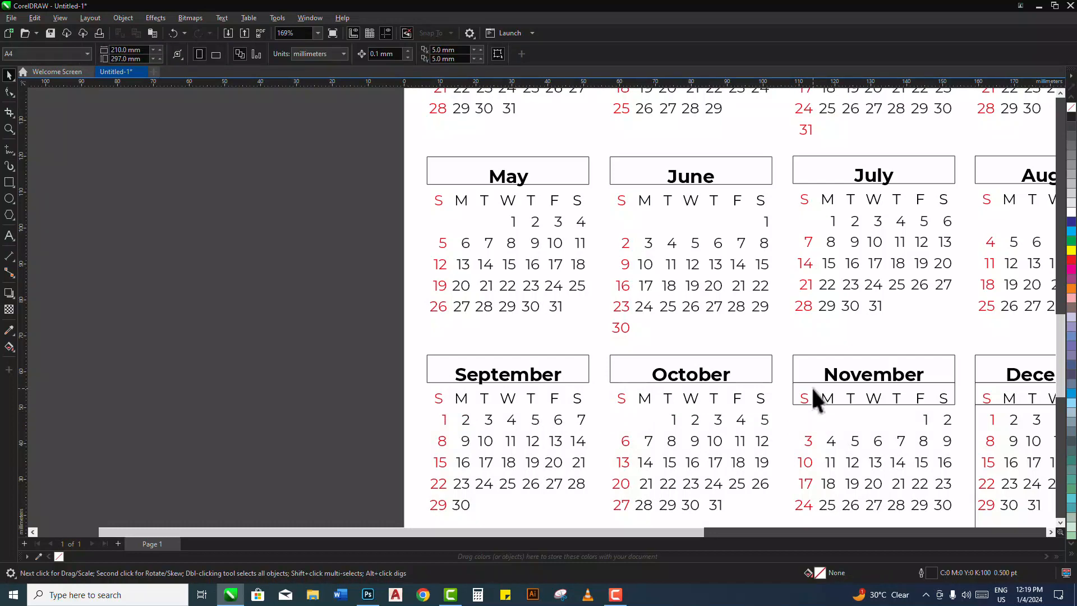
left_click(815, 399)
key("Delete")
left_click(985, 399)
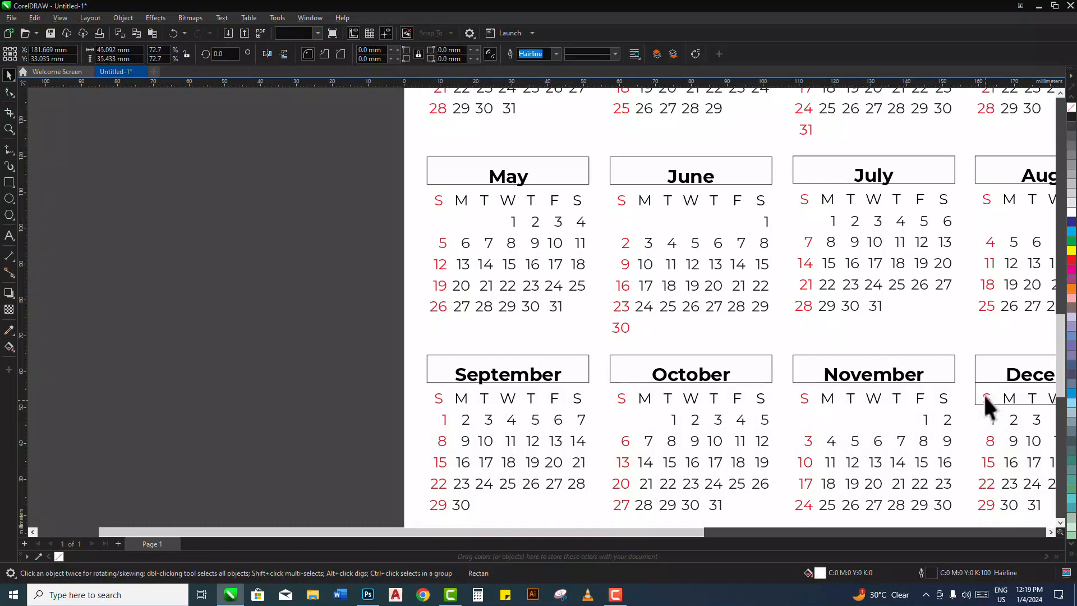
left_click(982, 386)
key("Delete")
- Align the January to April names and their heading rectangles on a common horizontal centre line
scroll(529, 285, "down", 1)
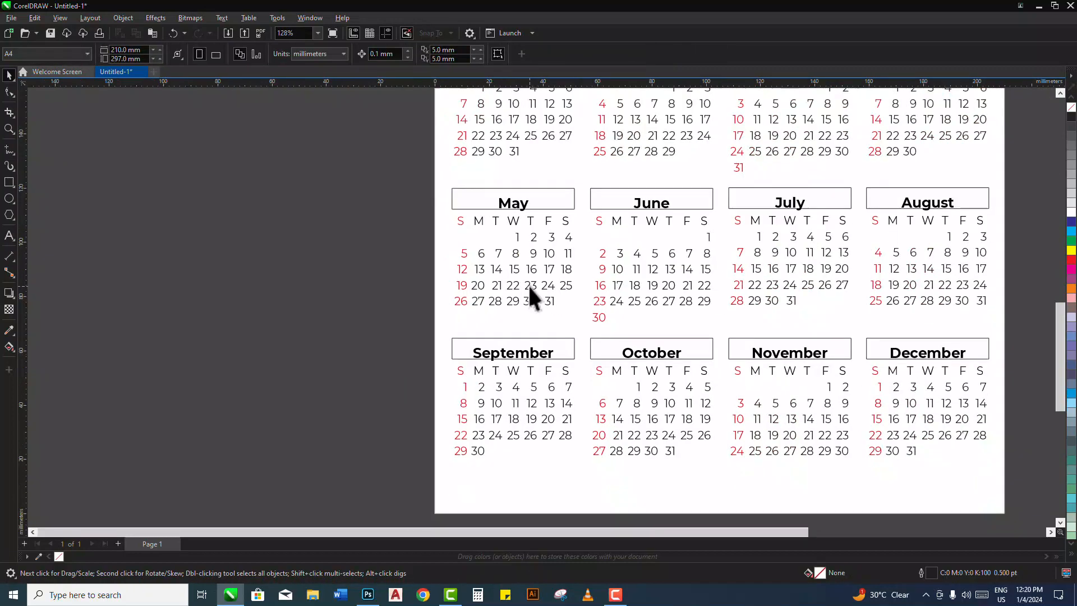
scroll(452, 201, "up", 1)
scroll(416, 197, "down", 2)
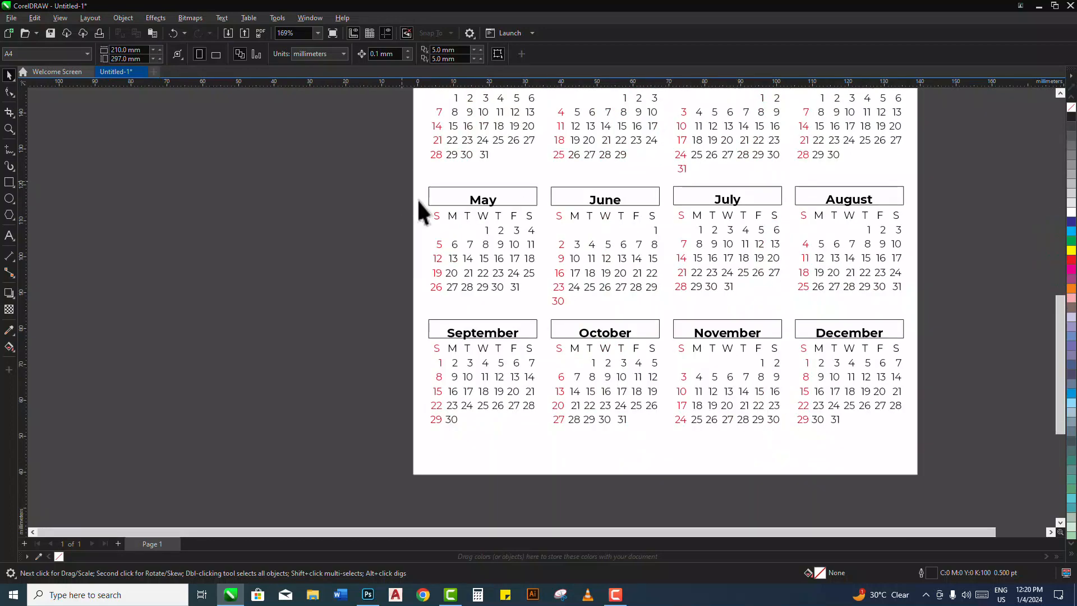
scroll(420, 205, "down", 2)
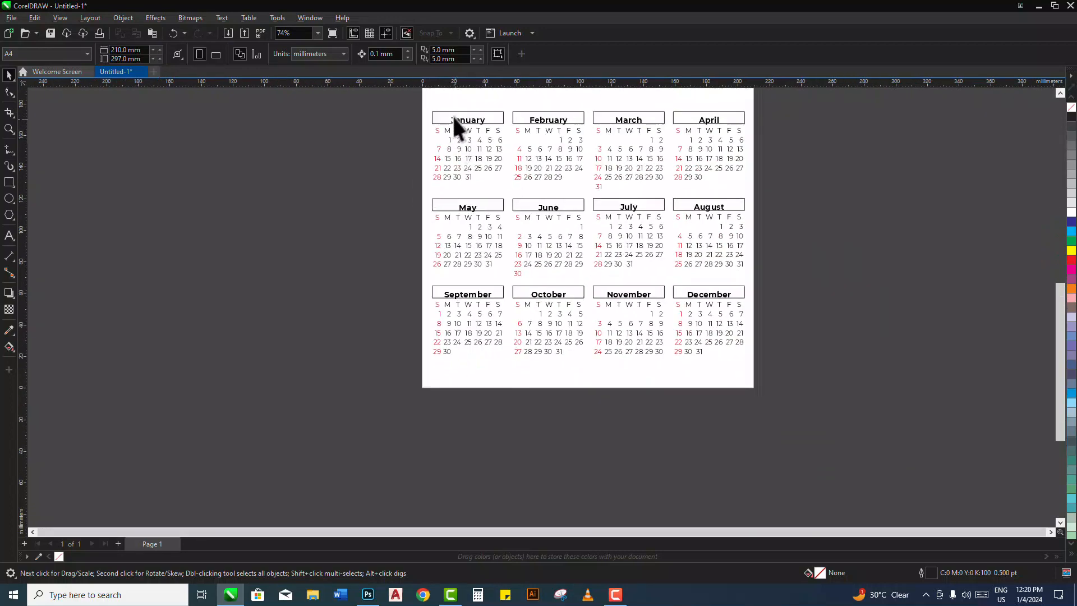
scroll(452, 115, "up", 1)
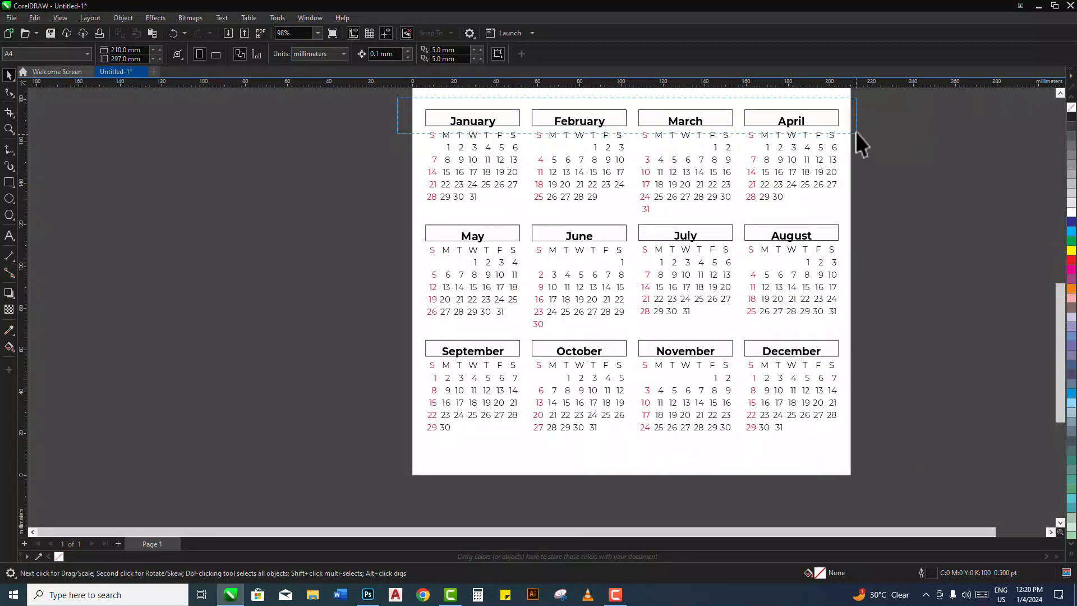
left_click_drag(855, 133, 857, 124)
left_click_drag(397, 95, 856, 131)
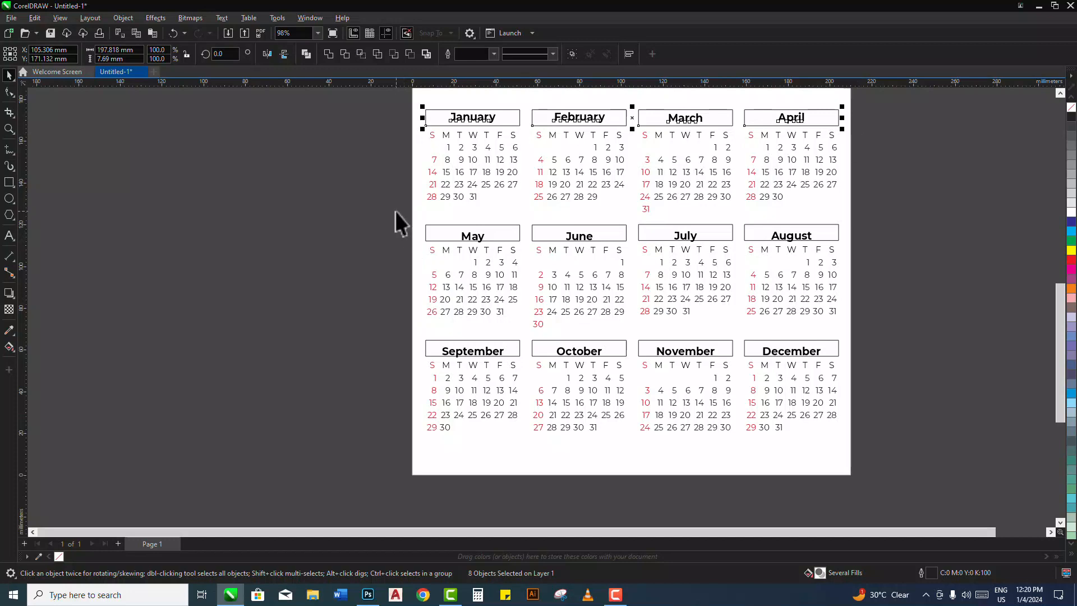
- Centre the month names vertically in their heading rectangles for the May–August row and the September–December row
left_click_drag(741, 249, 842, 248)
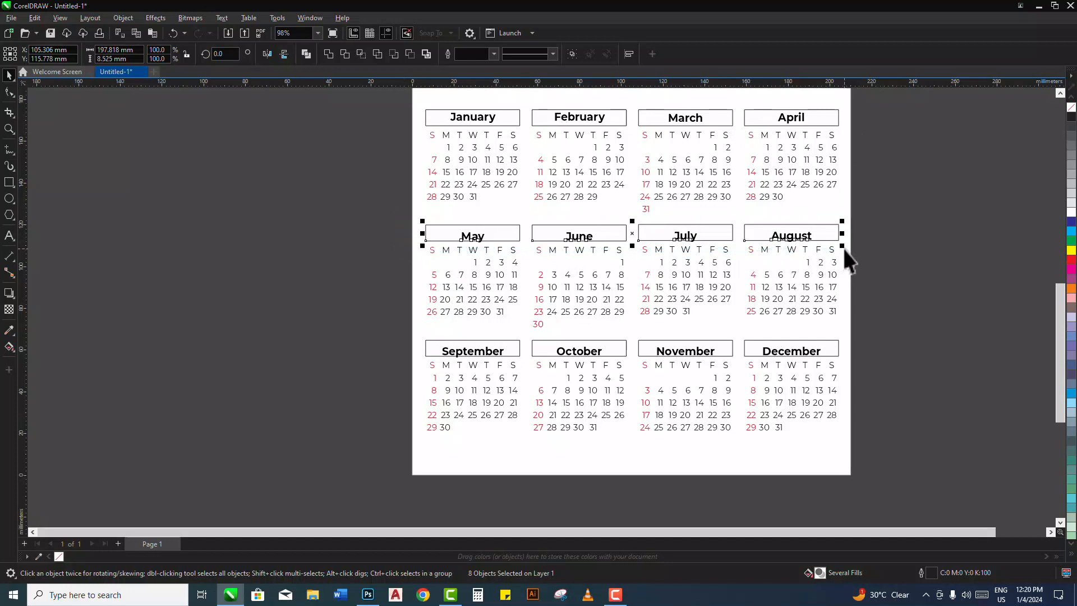
left_click_drag(389, 329, 849, 365)
key("e")
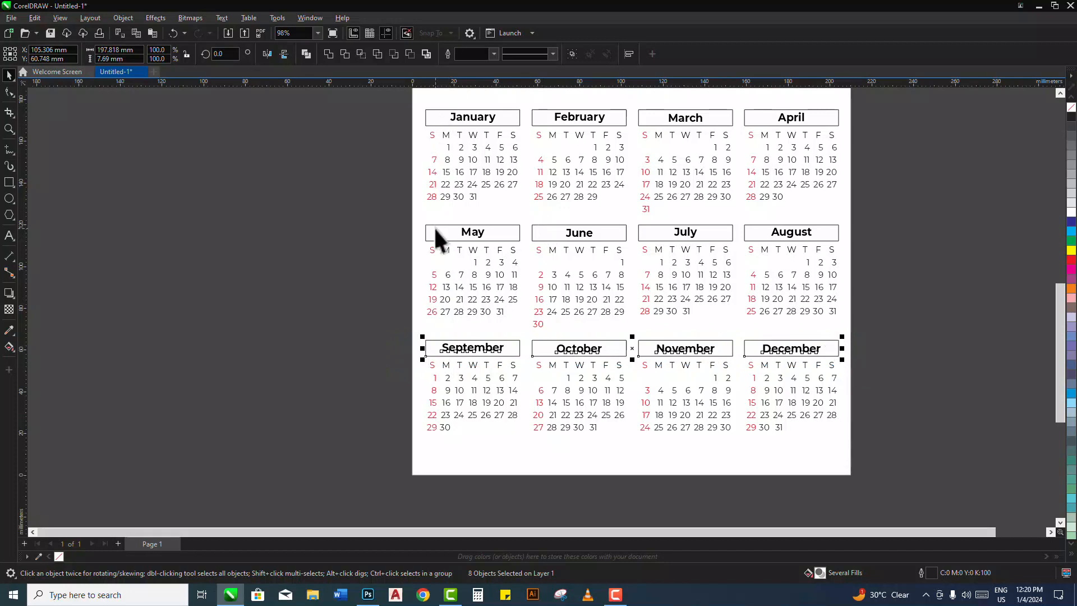
- Copy the January heading rectangle as a narrow panel over its left end, convert it to curves and slant its right edge, about 11 mm wide
scroll(428, 112, "up", 4)
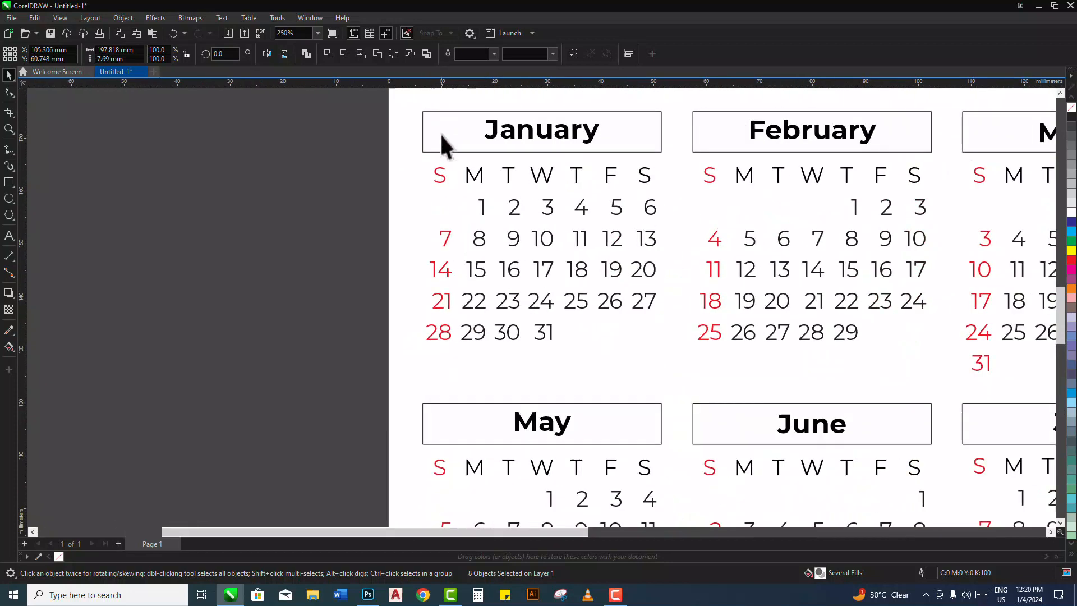
left_click(488, 145)
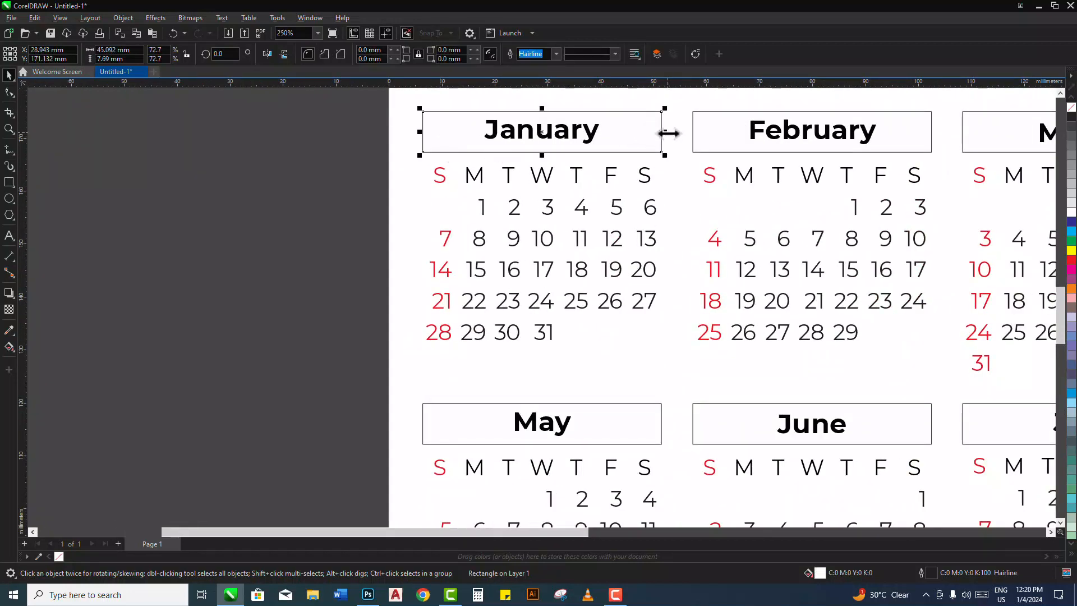
left_click_drag(667, 133, 474, 137)
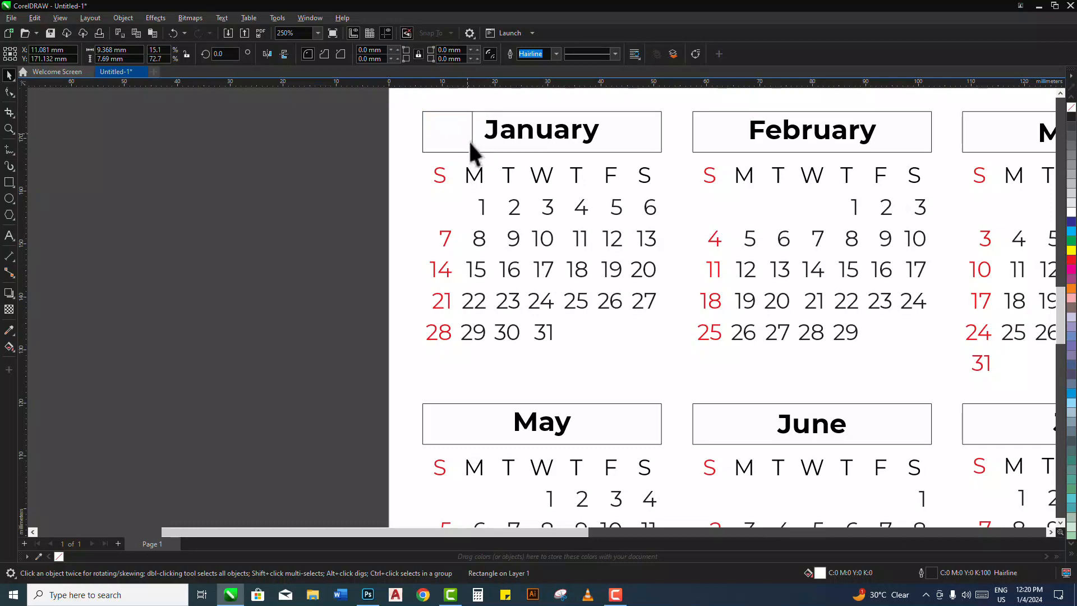
key("ctrl+q")
key("F10")
left_click_drag(469, 148, 456, 148)
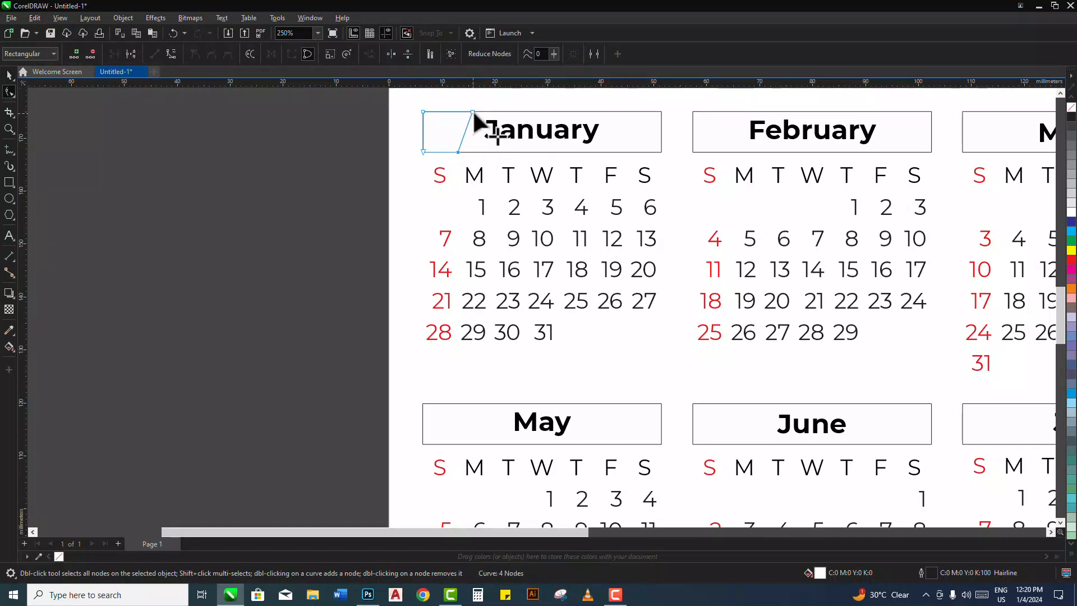
left_click_drag(473, 112, 481, 112)
key("space")
- Fill the full January heading rectangle with the dark red shade C20 M96 Y100 K18
left_click(635, 141)
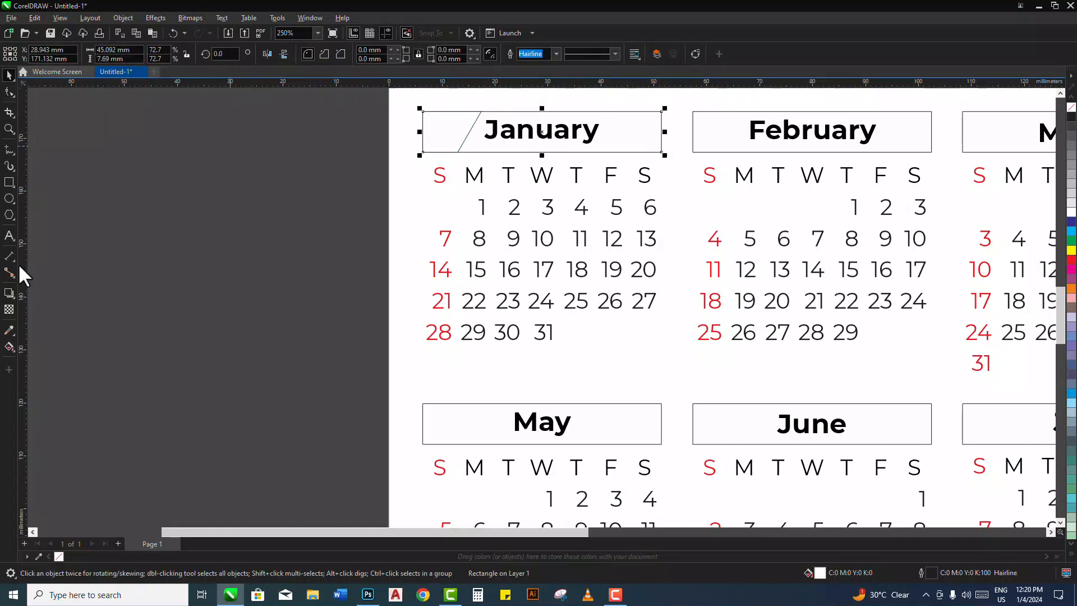
scroll(534, 195, "down", 2)
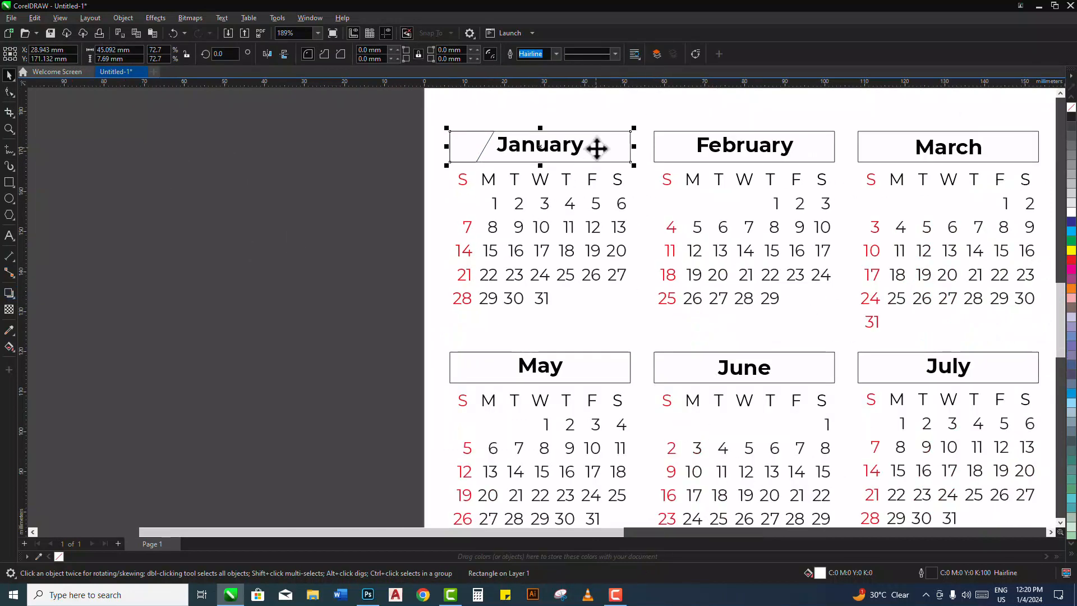
scroll(596, 149, "up", 2)
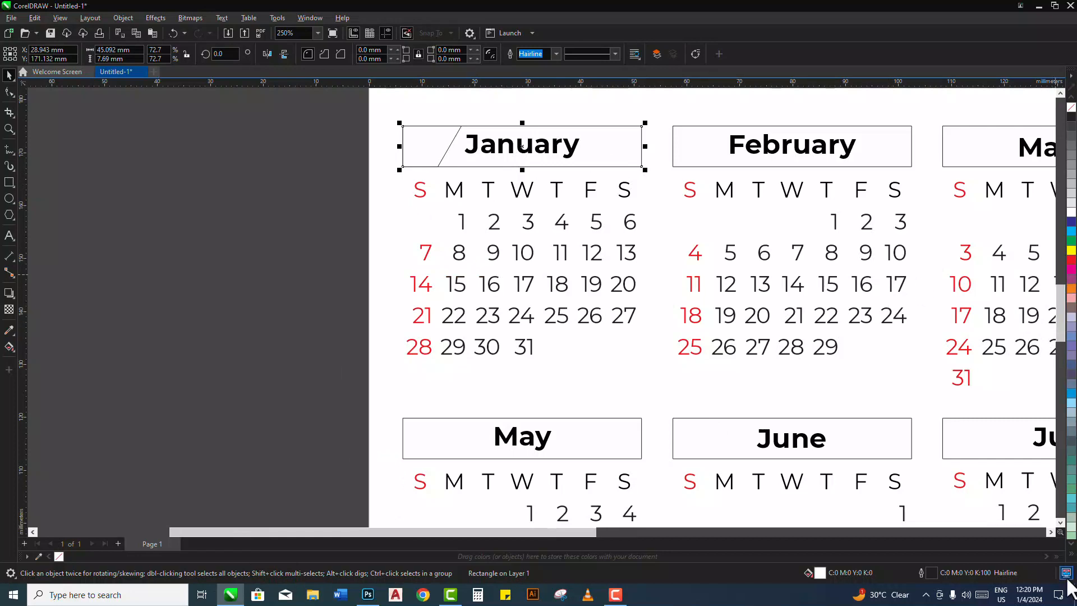
left_click(1071, 555)
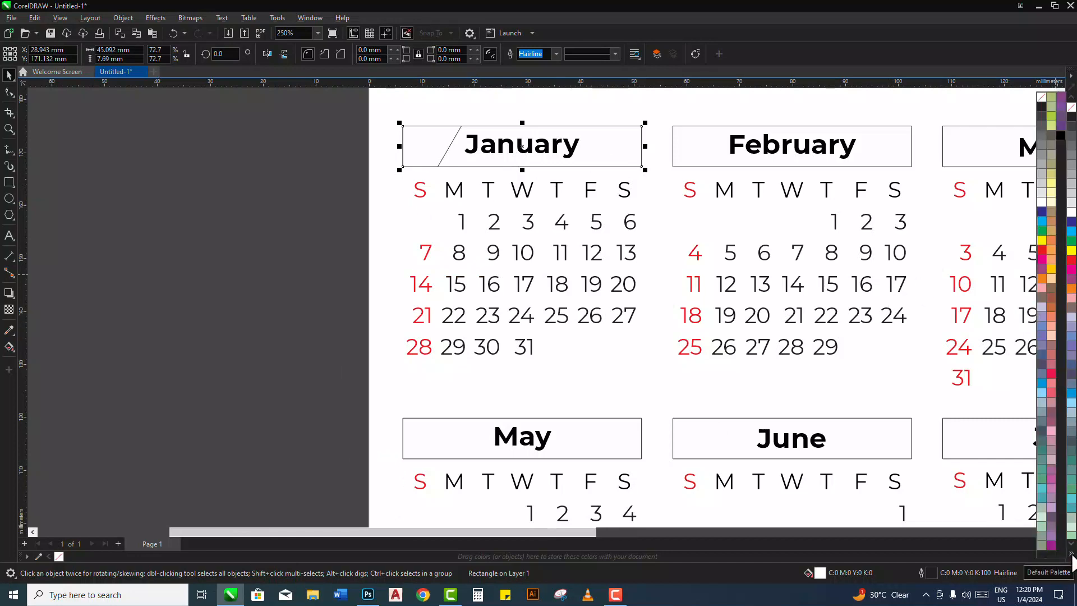
left_click(1038, 250)
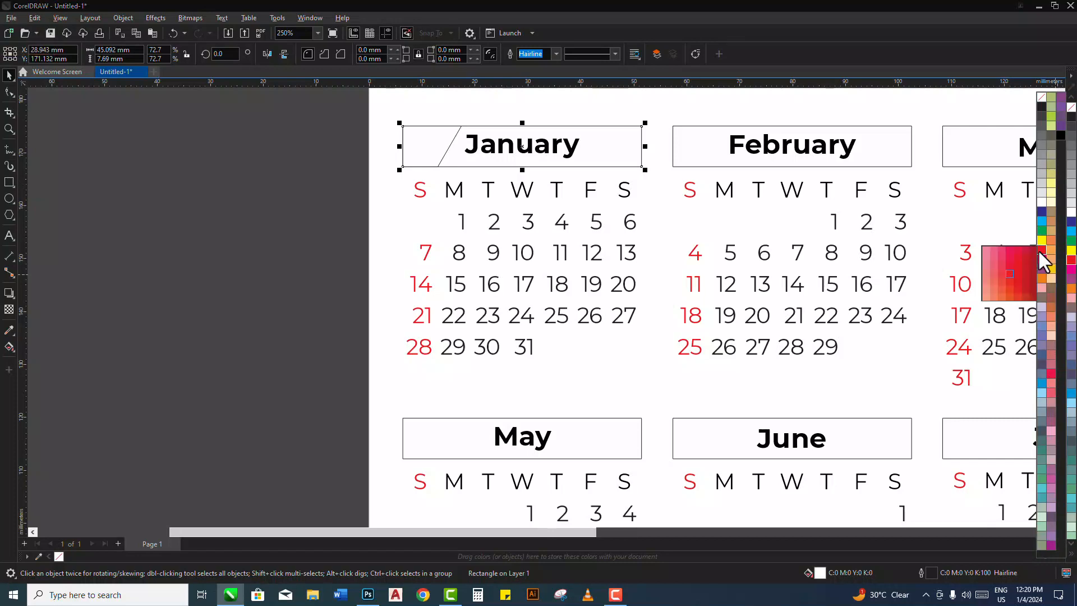
left_click(1033, 294)
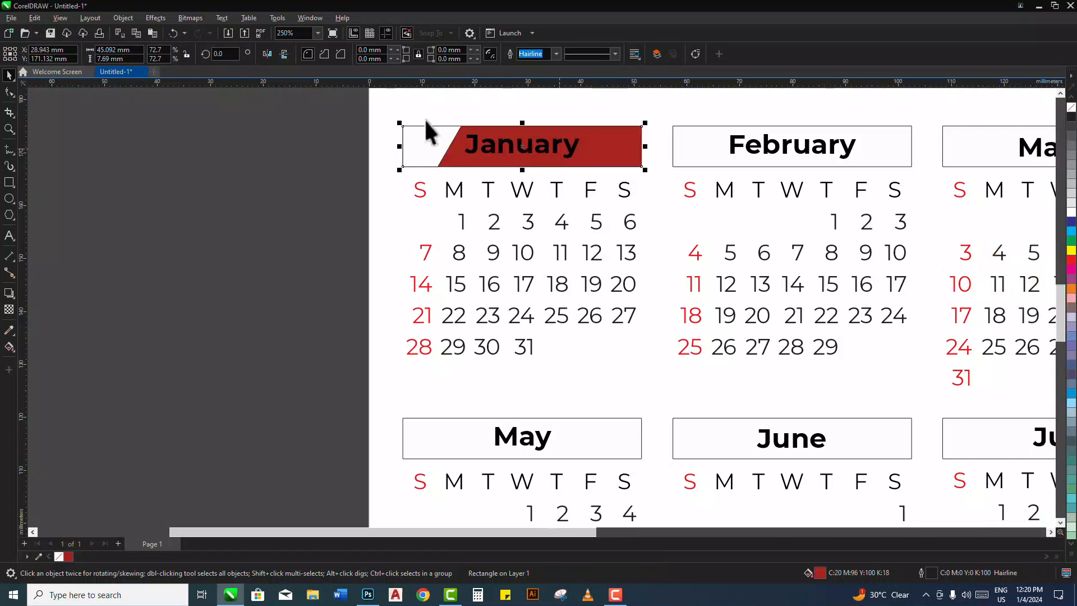
- Fill the slanted January panel with yellow and remove the outlines from the January heading shapes
left_click(430, 147)
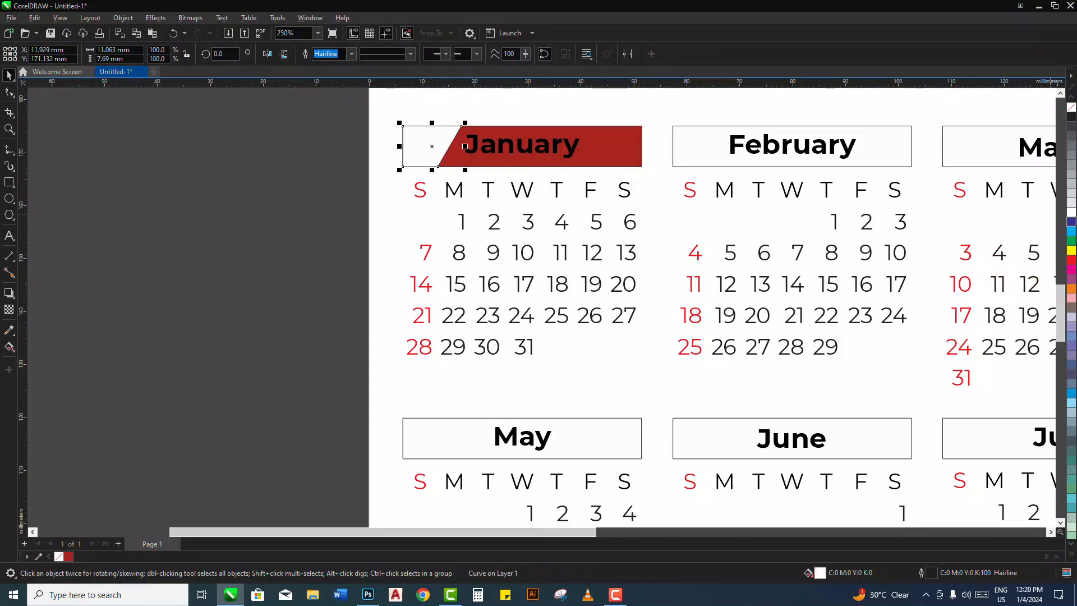
left_click(1072, 250)
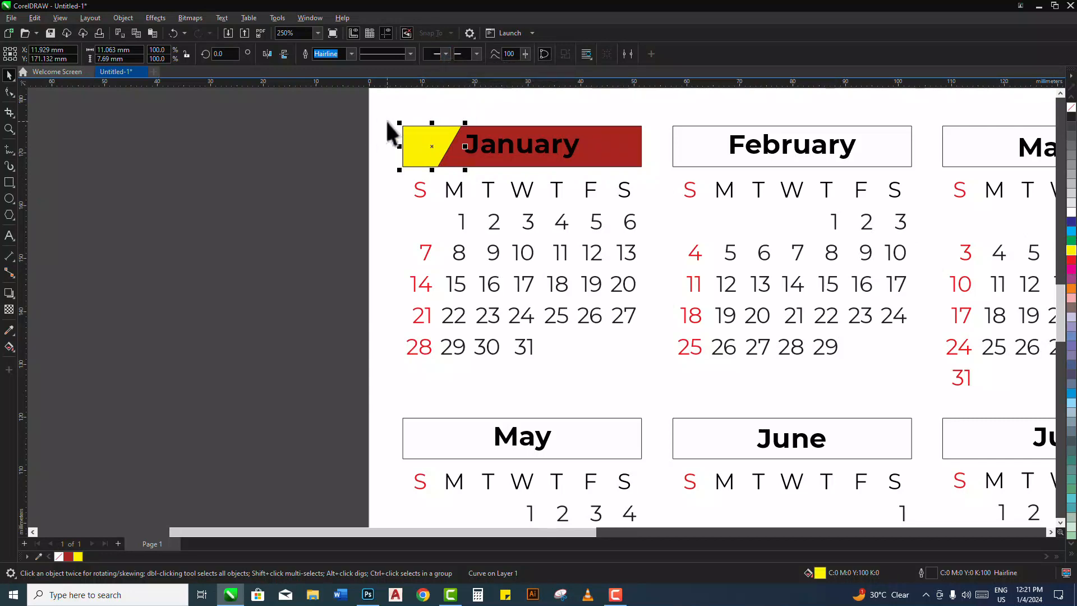
scroll(395, 125, "down", 3)
left_click_drag(350, 111, 589, 169)
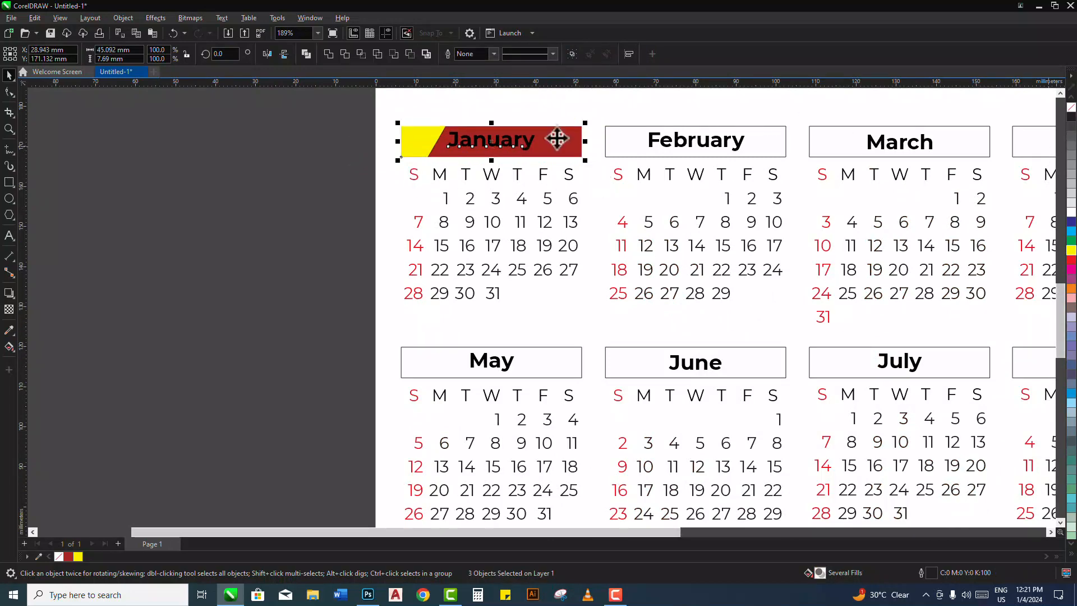
left_click(339, 159)
- Duplicate the January name towards the yellow panel and change the copy's text to 01
scroll(428, 144, "up", 2)
scroll(455, 150, "up", 1)
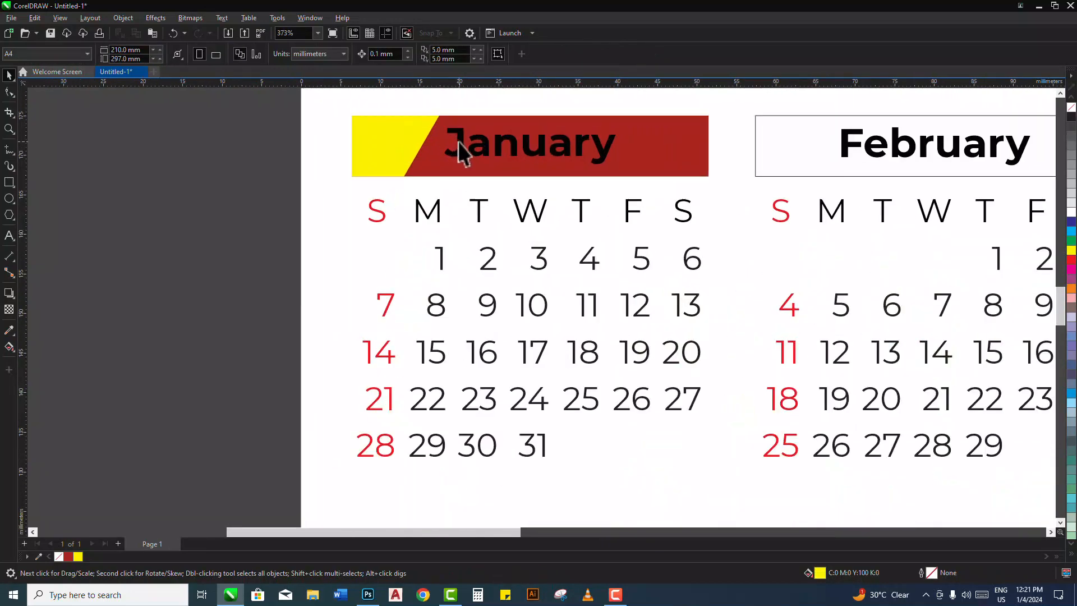
left_click(455, 147)
left_click_drag(456, 147, 392, 151)
right_click(387, 144)
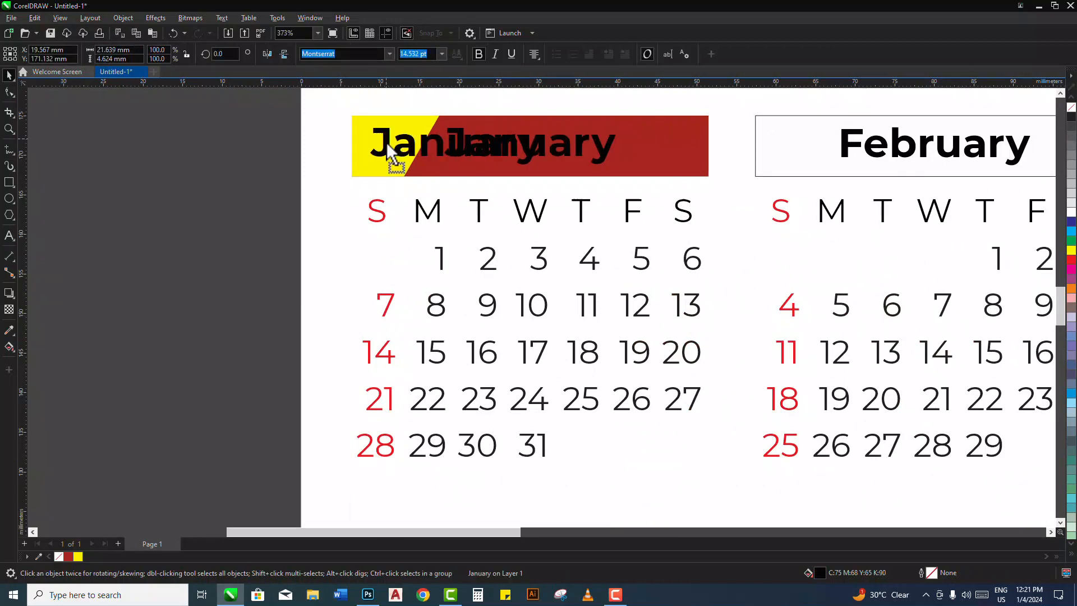
double_click(388, 143)
double_click(378, 139)
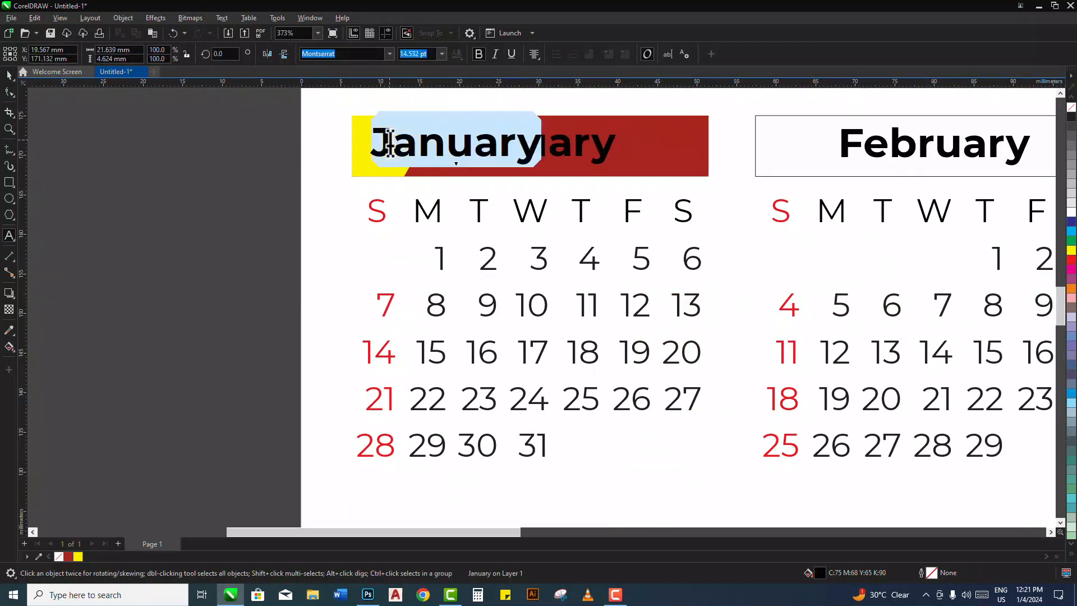
type("0")
key("Escape")
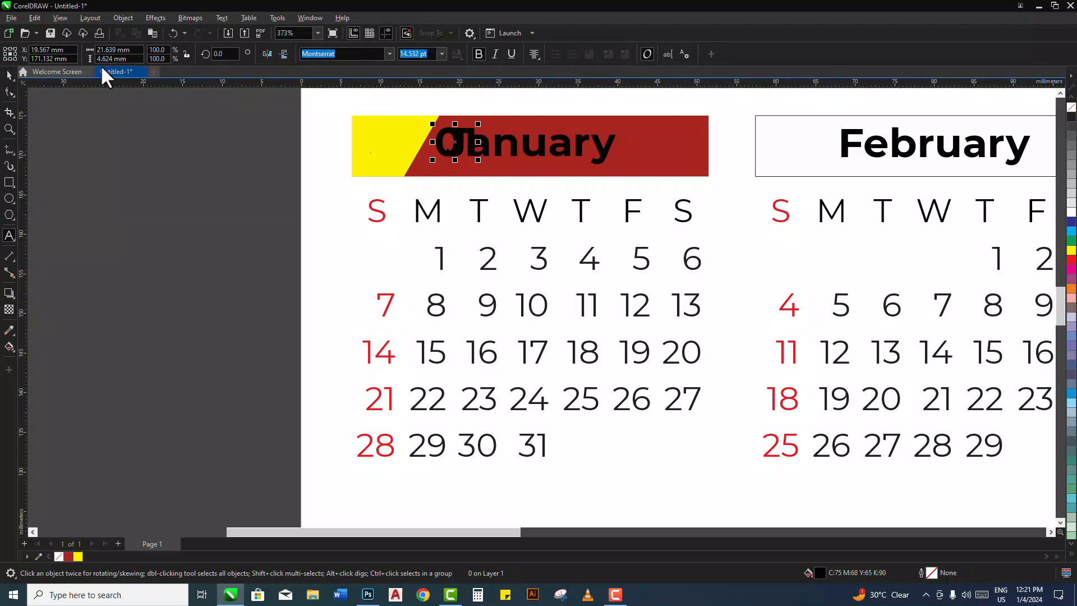
- Place the number 01 in the middle of the yellow panel and colour the January name white
left_click(9, 72)
left_click_drag(469, 145, 385, 153)
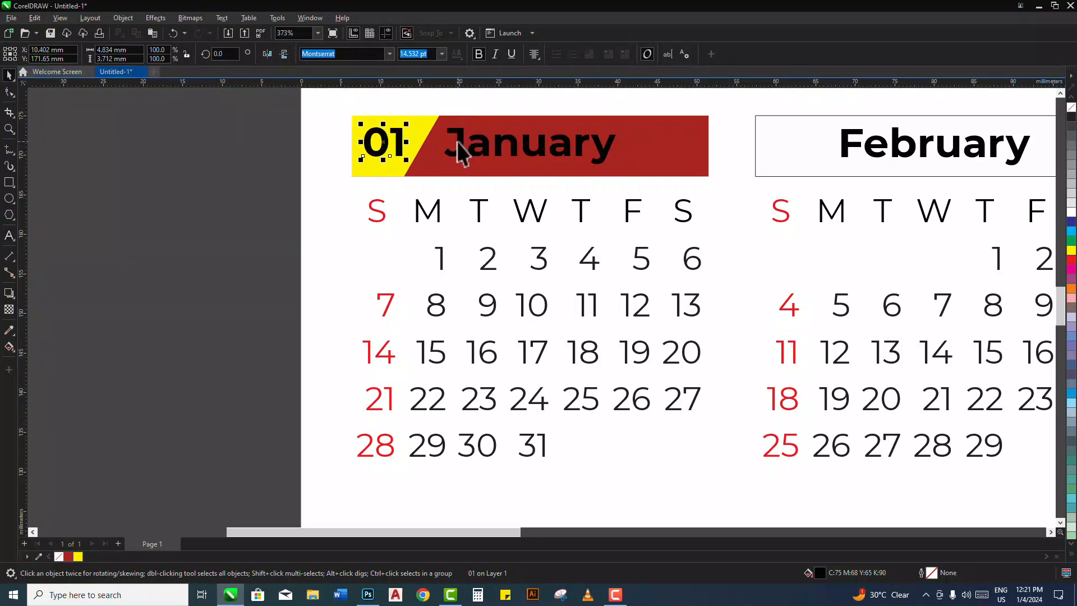
left_click(541, 137)
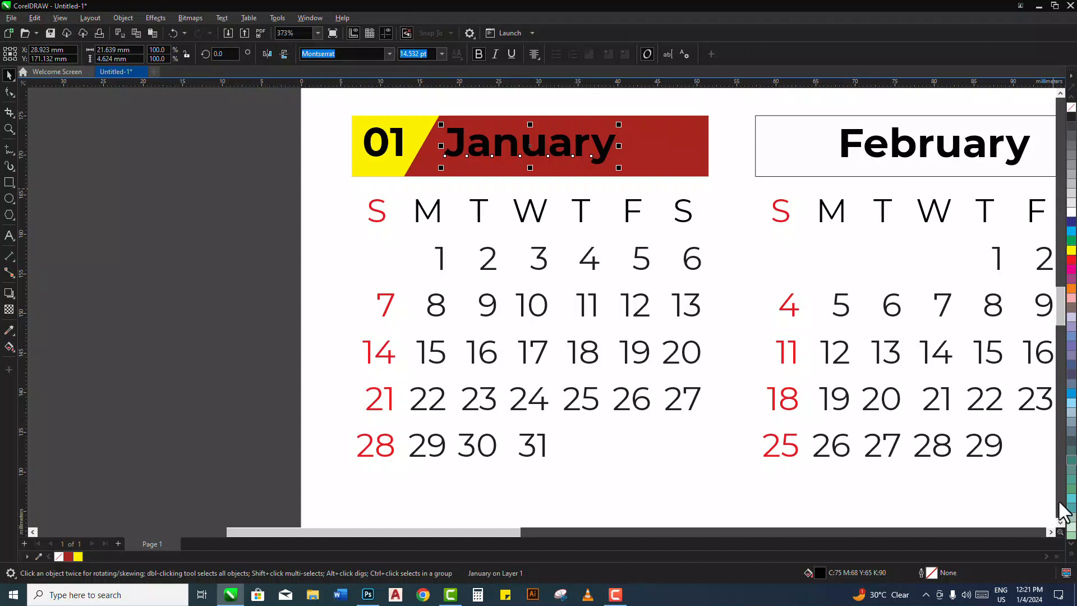
left_click(1071, 213)
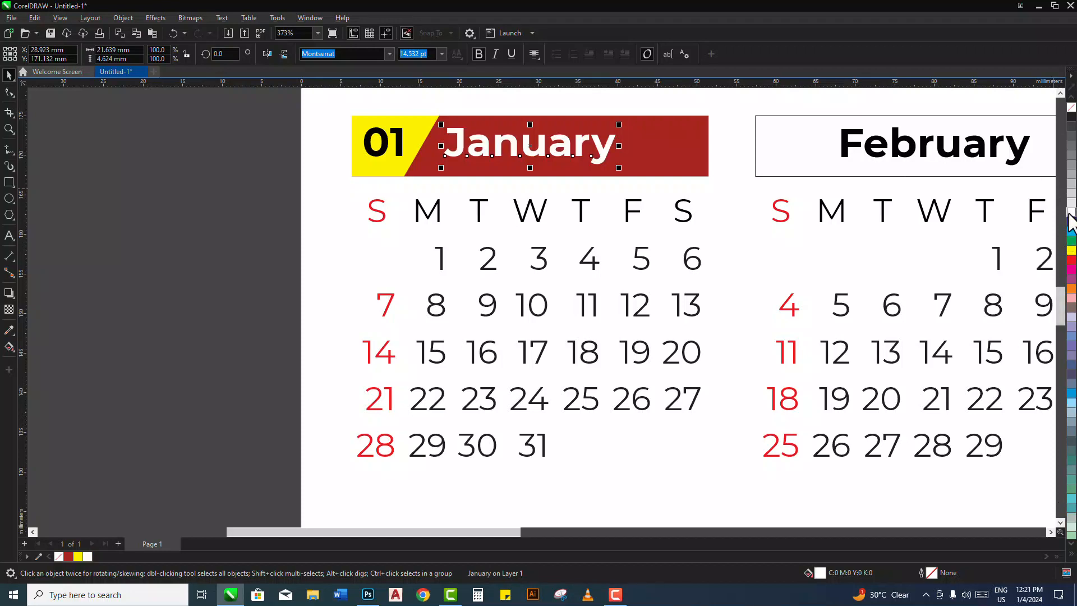
- Copy the yellow slanted panel to the February and March headings, aligned with the left edges of their rectangles
scroll(374, 266, "down", 2)
scroll(402, 271, "down", 1)
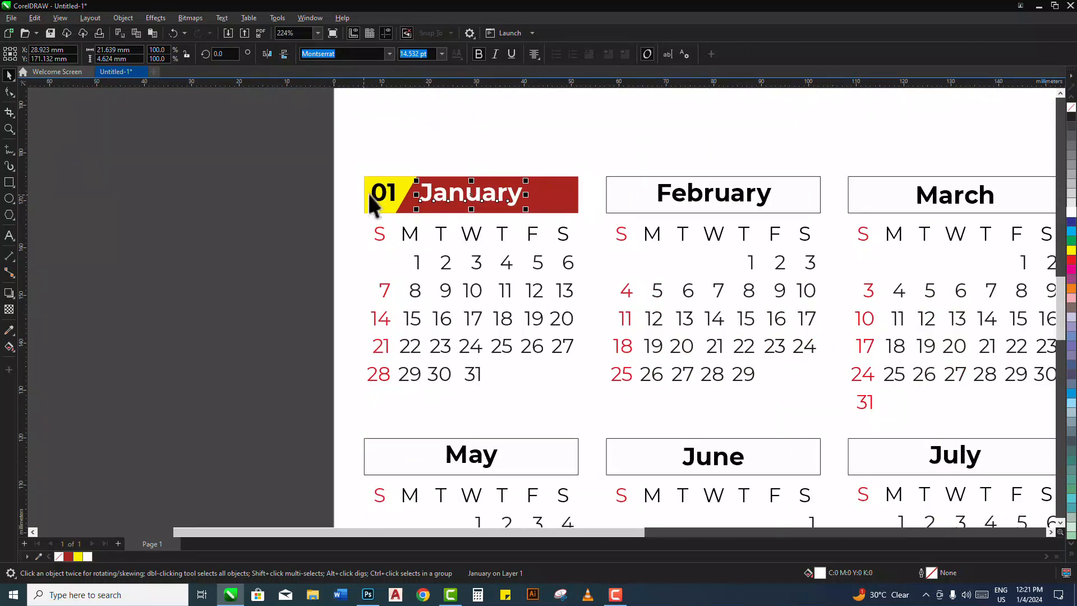
scroll(338, 214, "down", 1)
scroll(338, 217, "down", 2)
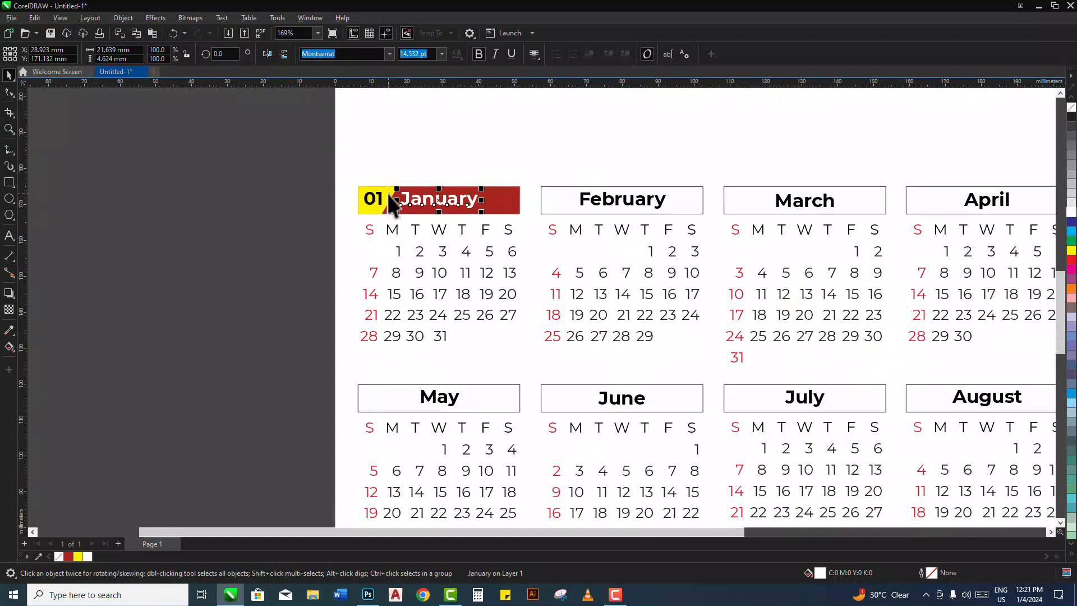
left_click(391, 194)
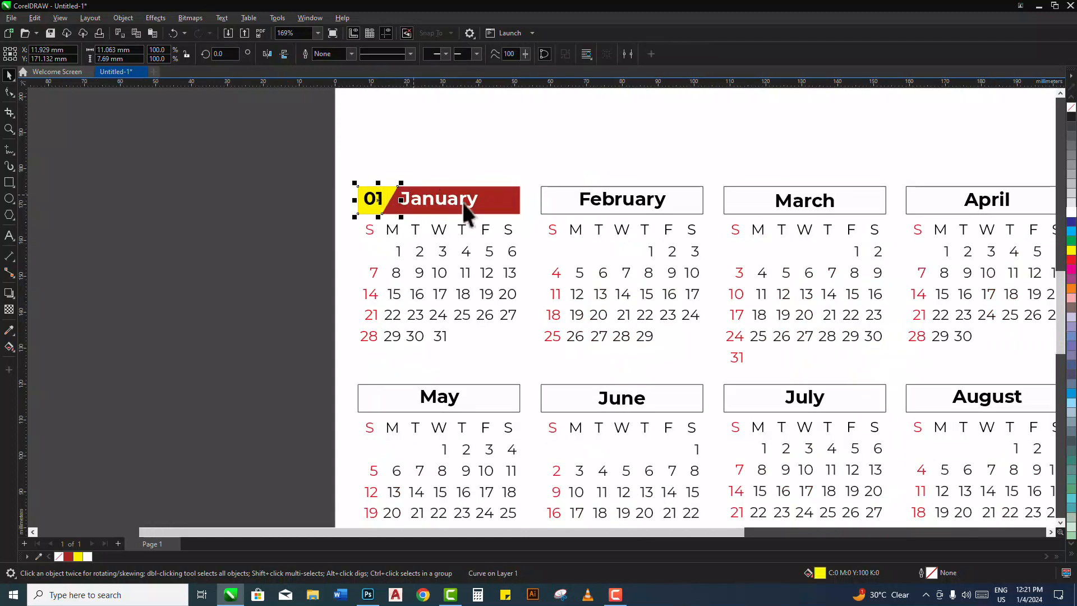
left_click(554, 210, "shift")
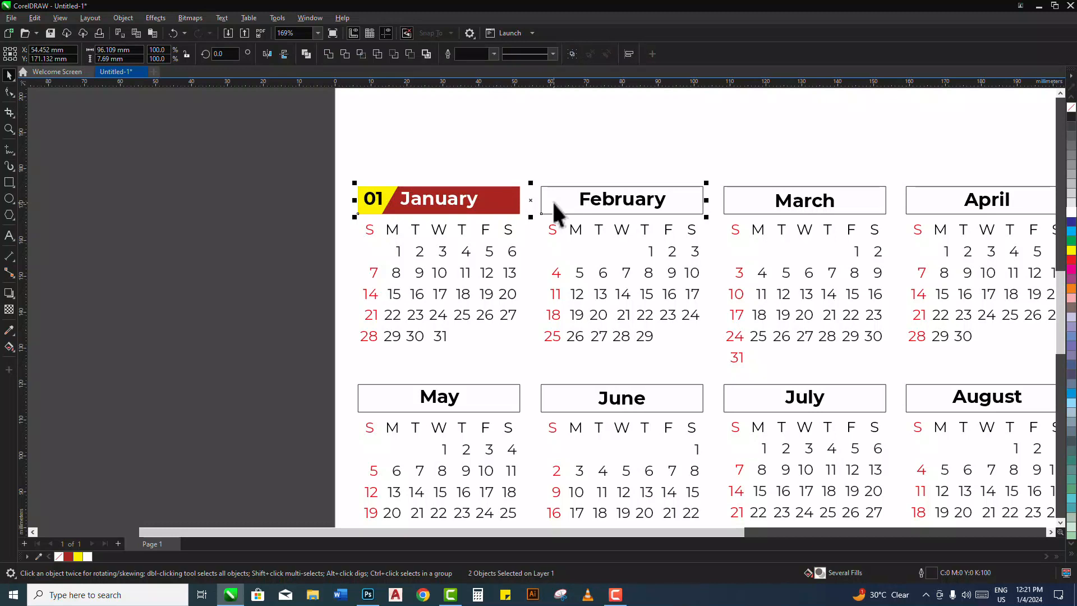
key("l")
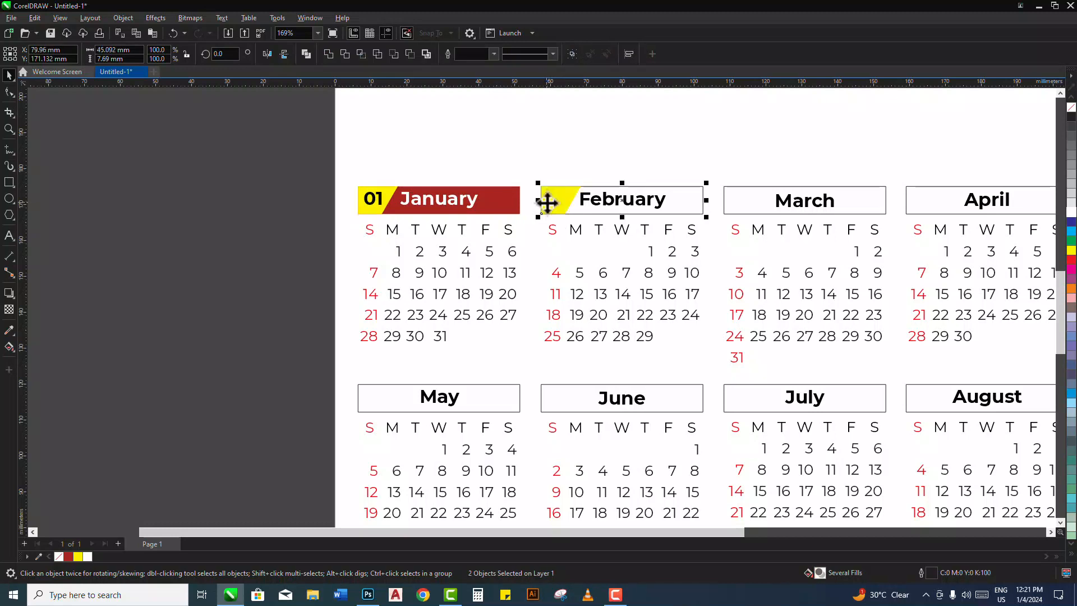
left_click(566, 196)
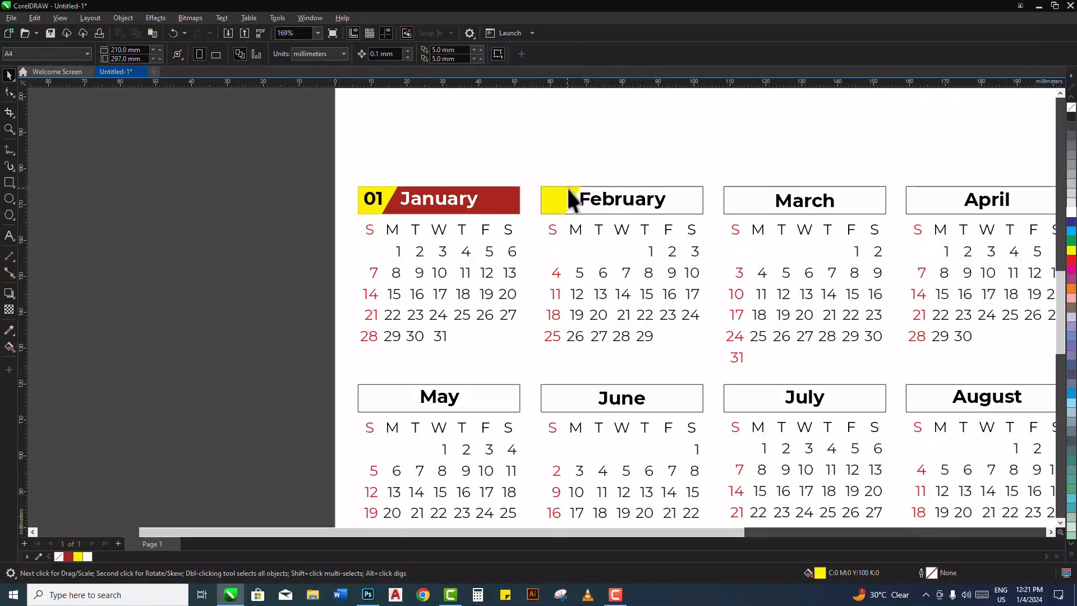
left_click(730, 204, "shift")
key("l")
- Copy the yellow slanted panel to the April heading, aligned with the left edge of its rectangle
left_click(754, 193)
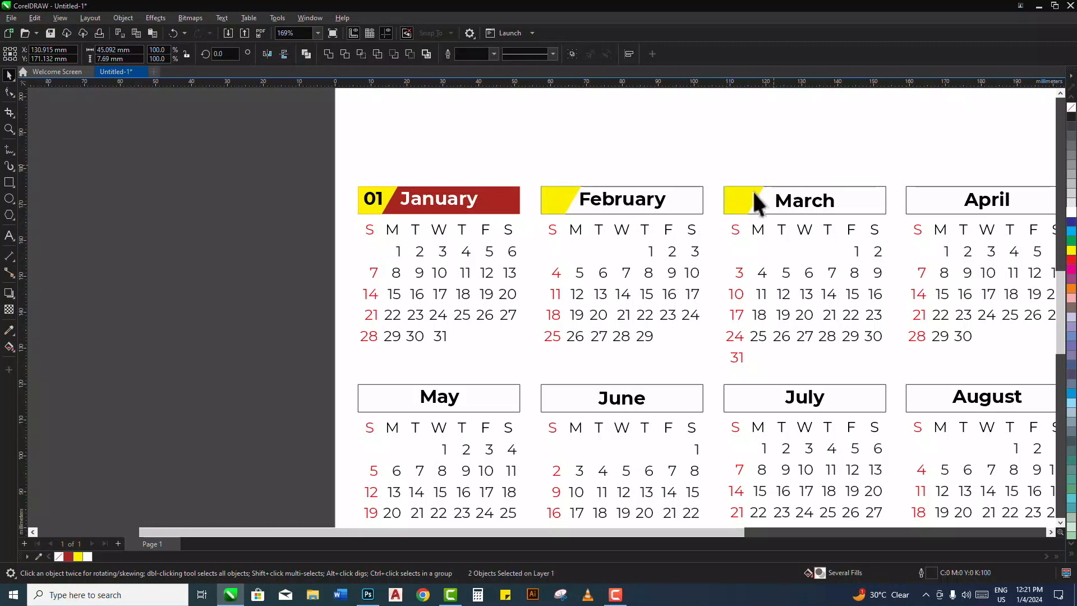
left_click(914, 202, "shift")
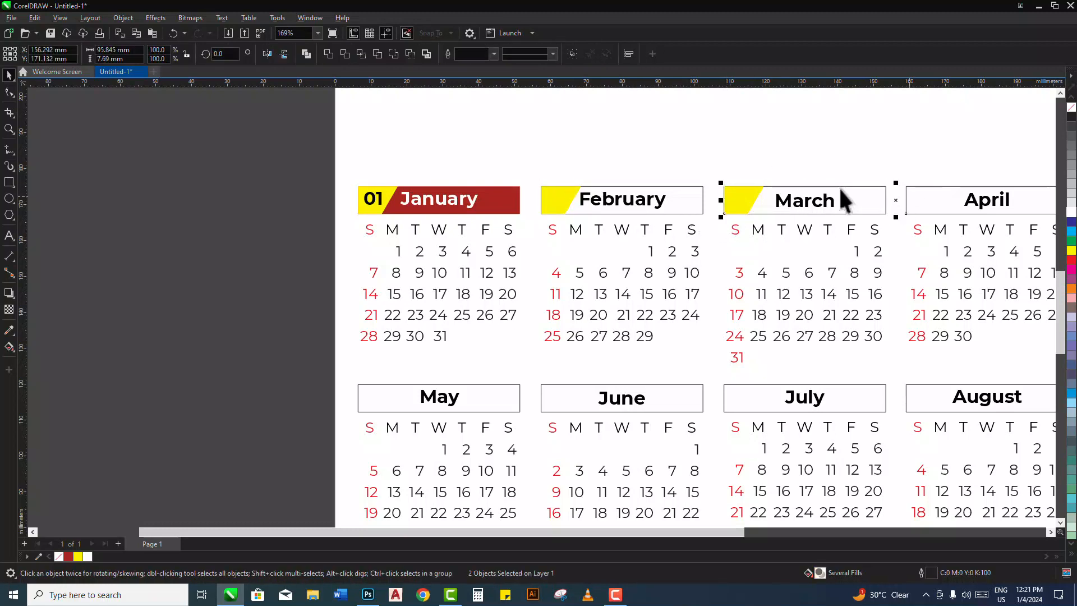
left_click(746, 194)
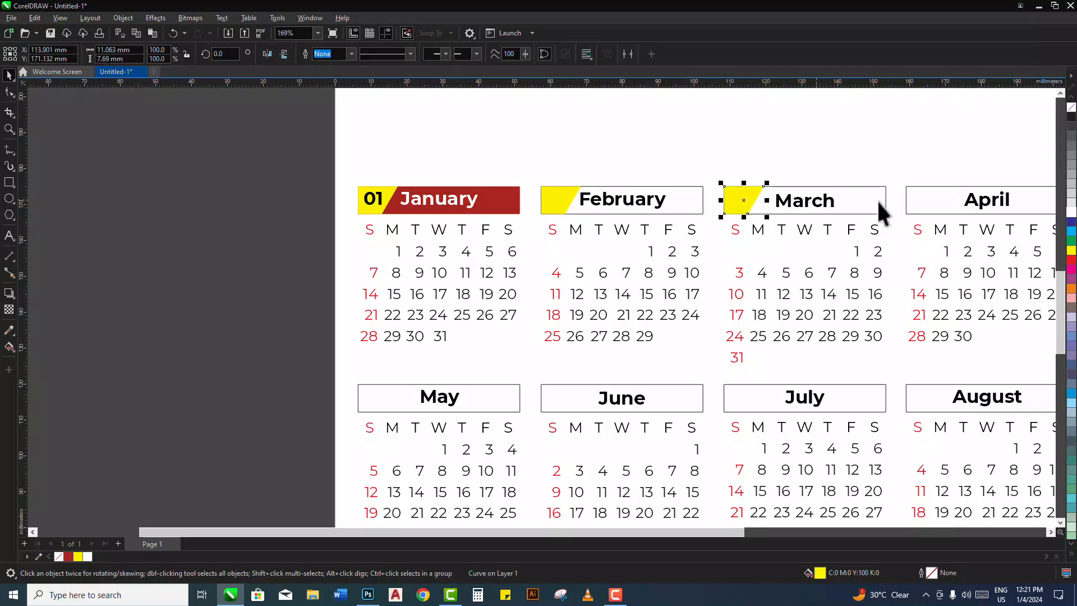
left_click(920, 213, "shift")
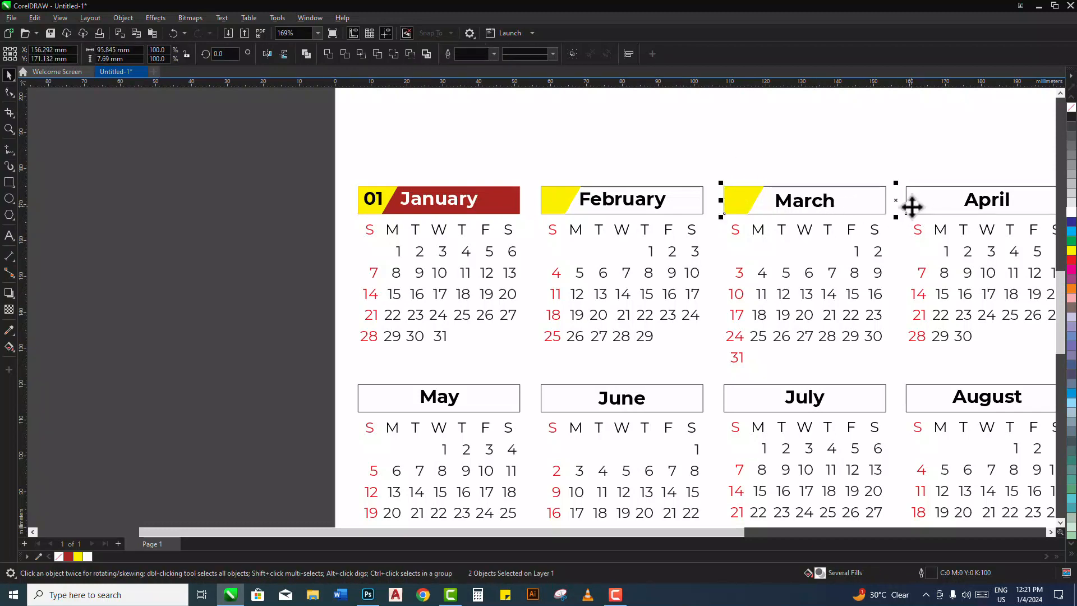
key("l")
left_click(890, 158)
- Copy the four yellow panels of the January–April row to the May–August headings, aligned with the top of the May rectangle
left_click(917, 191)
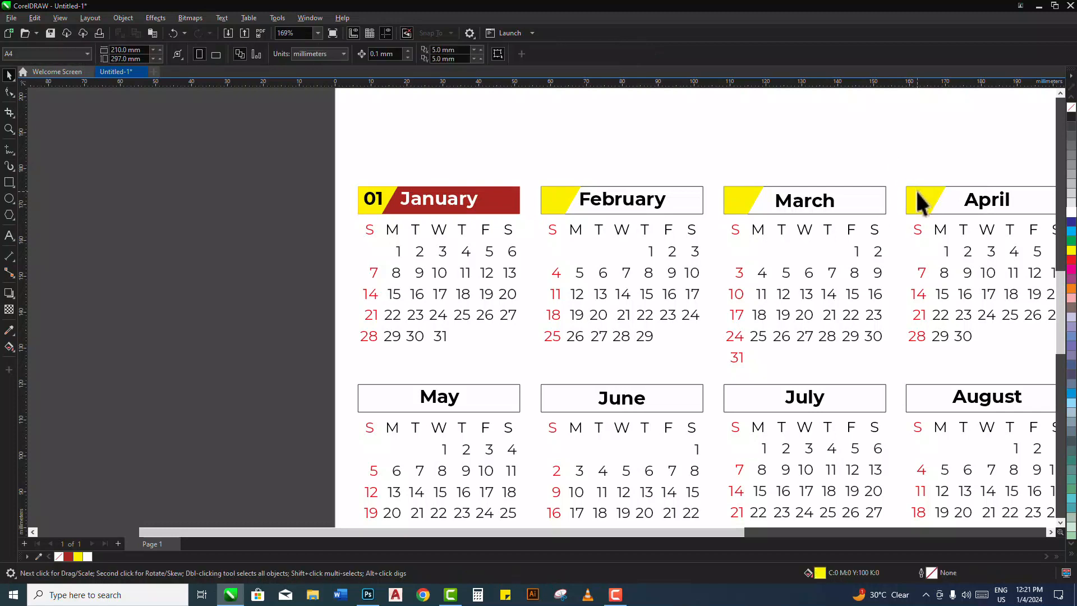
left_click(756, 210, "shift")
left_click(559, 204, "shift")
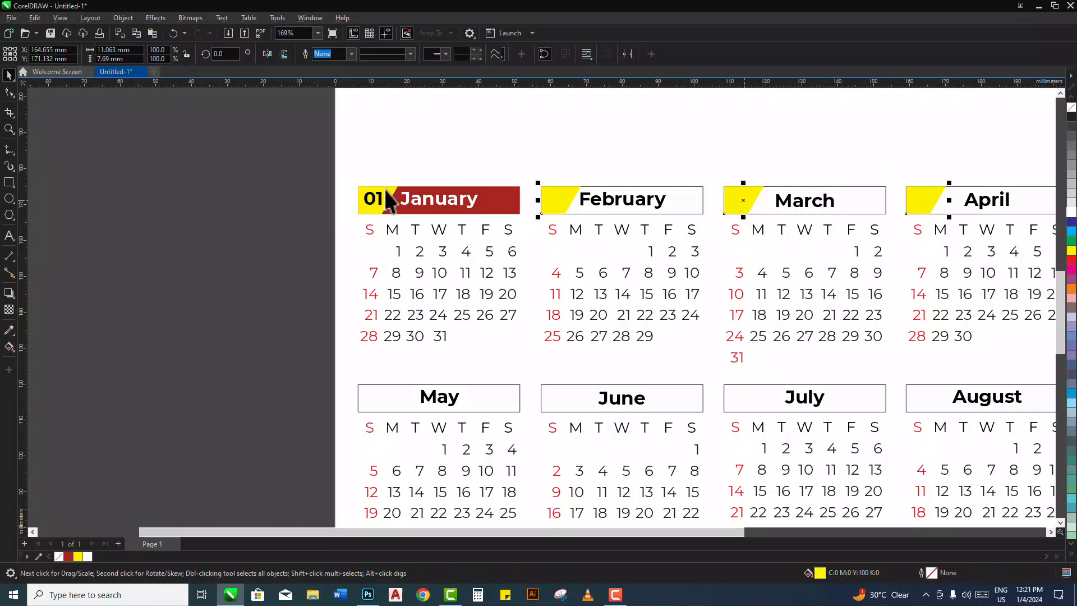
left_click(386, 191, "shift")
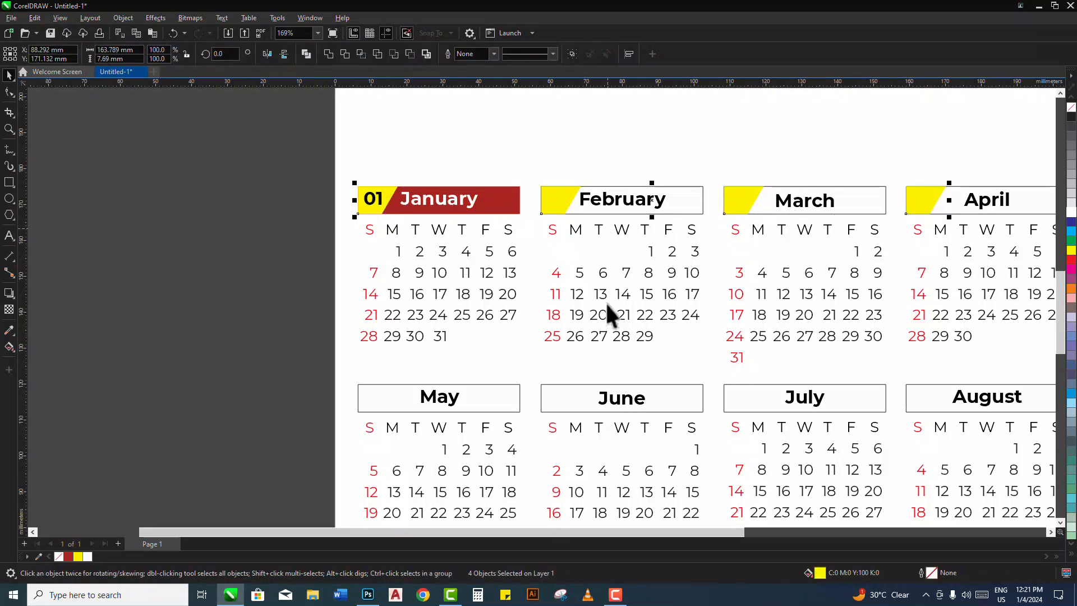
left_click(493, 399, "shift")
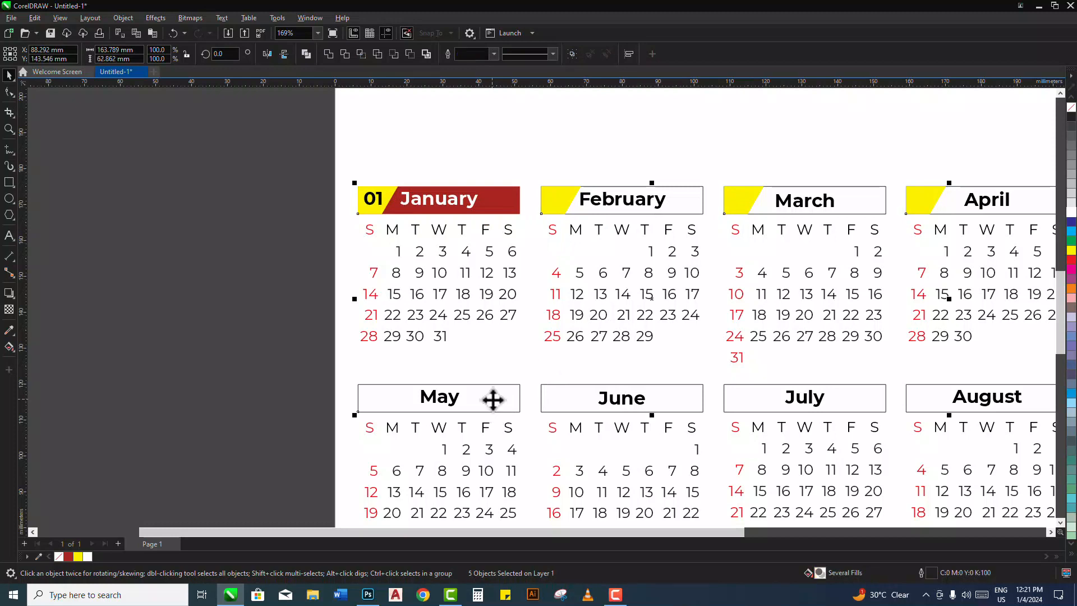
key("t")
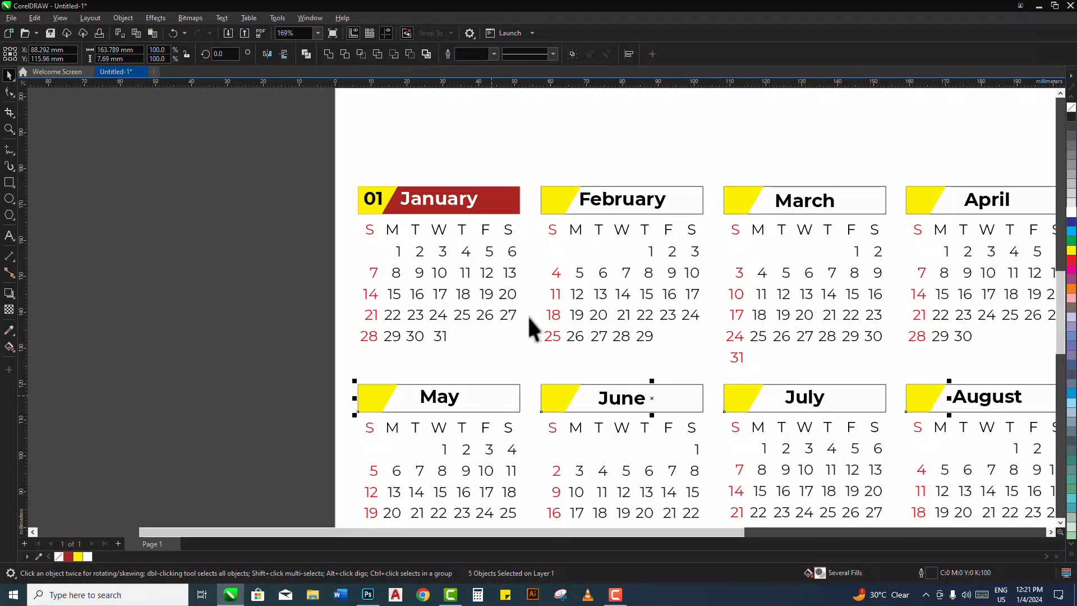
- Copy the four yellow panels to the September–December headings, aligned with the top of the September rectangle
scroll(550, 259, "down", 3)
scroll(537, 394, "down", 1)
scroll(524, 368, "up", 2)
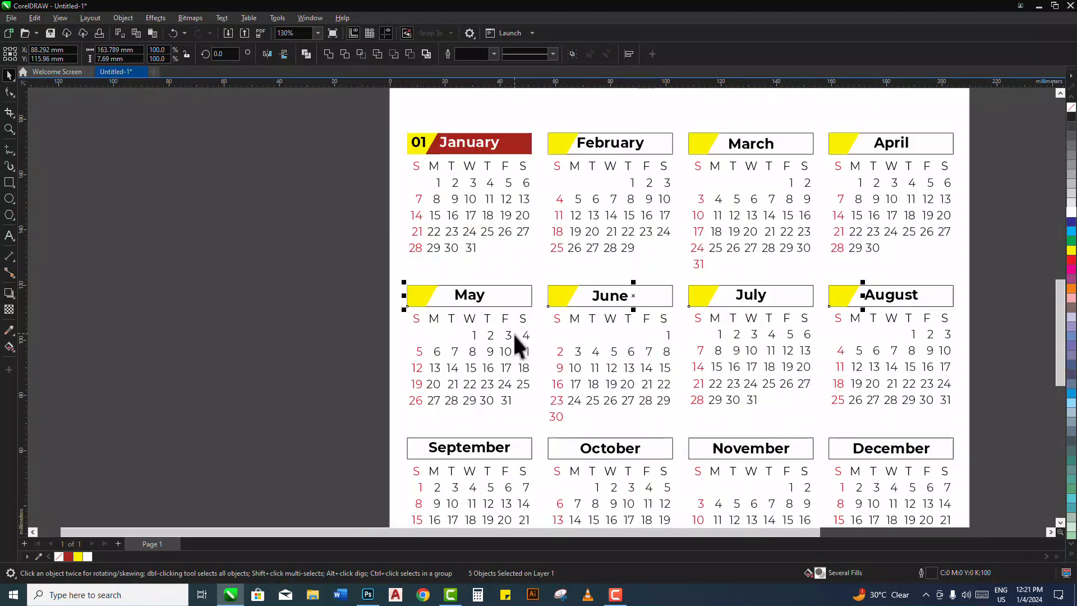
left_click(508, 301, "shift")
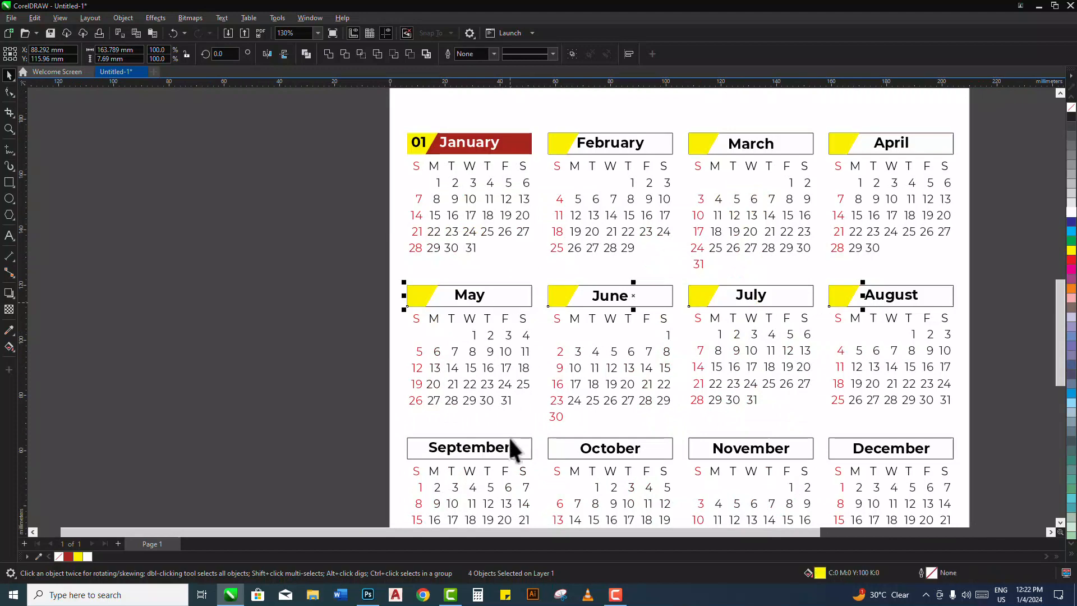
left_click(521, 450, "shift")
key("t")
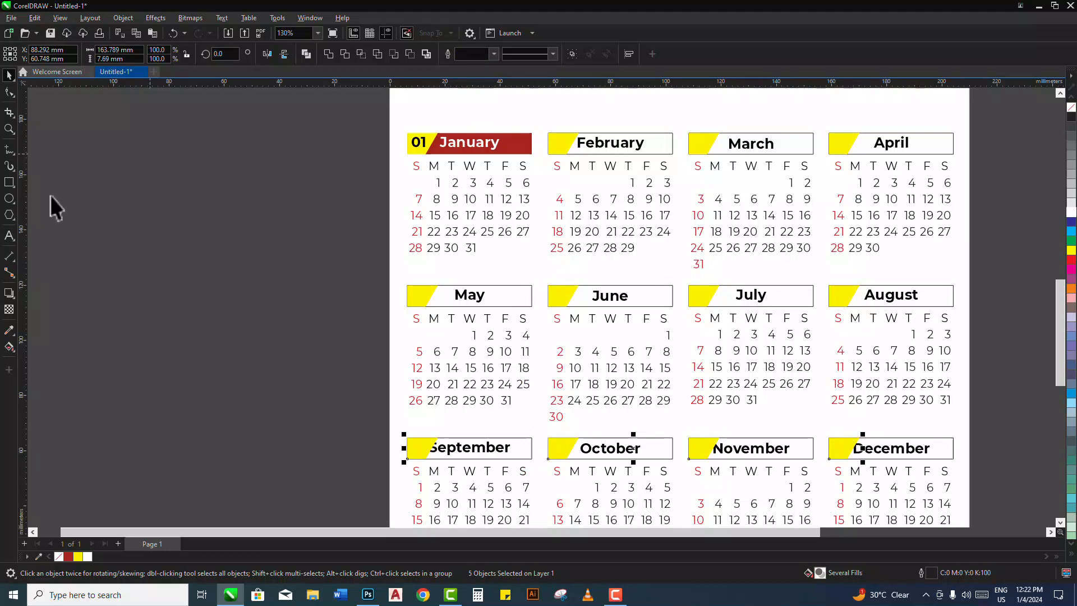
- Sample the red of the January bar with the Color Eyedropper and fill the February, March and April heading rectangles with it
left_click(9, 334)
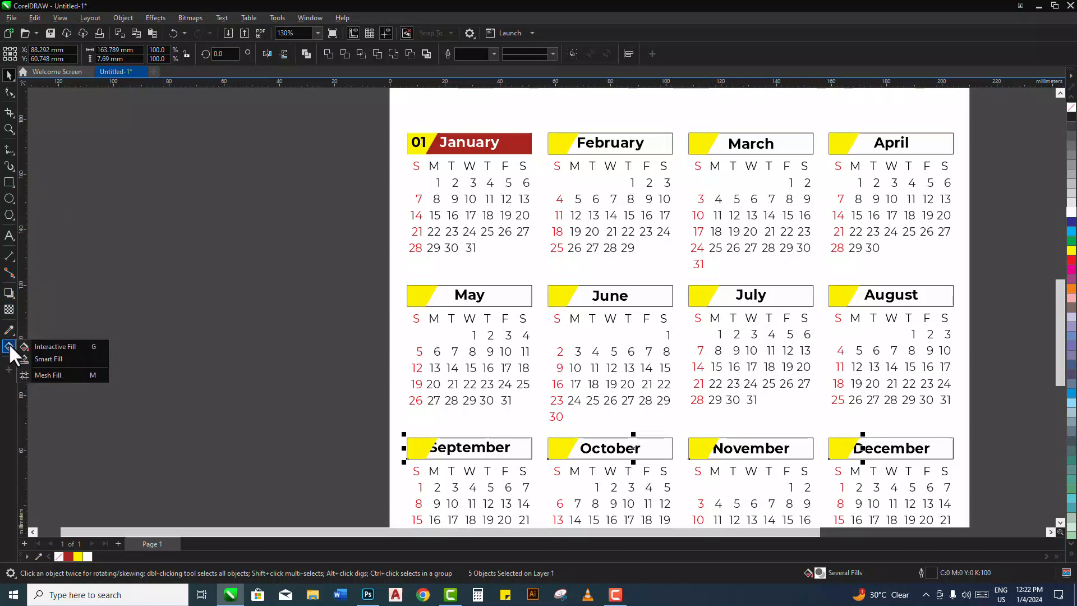
mouse_move(9, 335)
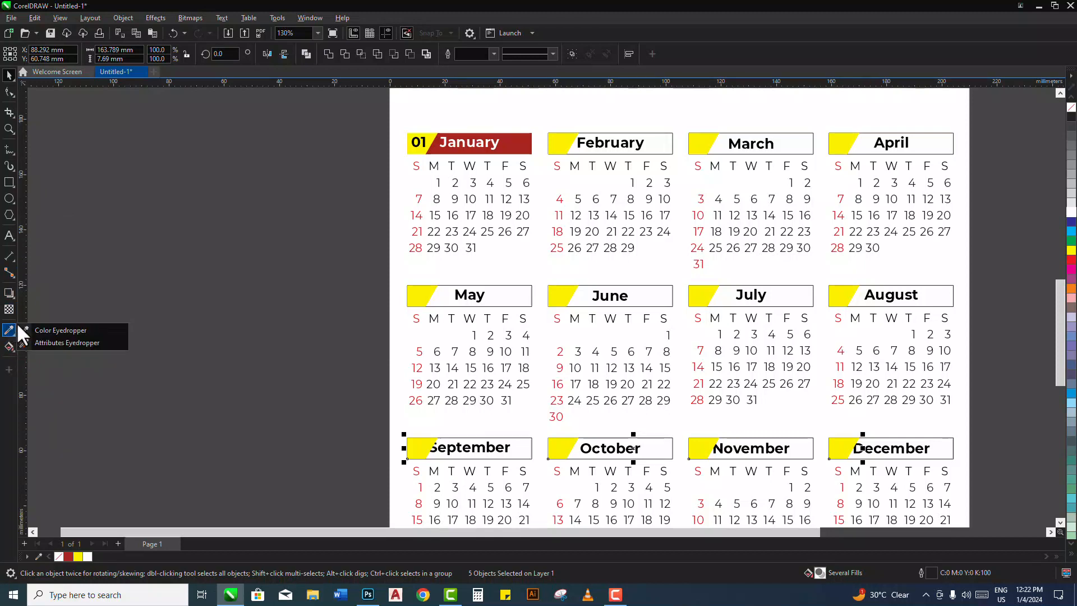
left_click(54, 329)
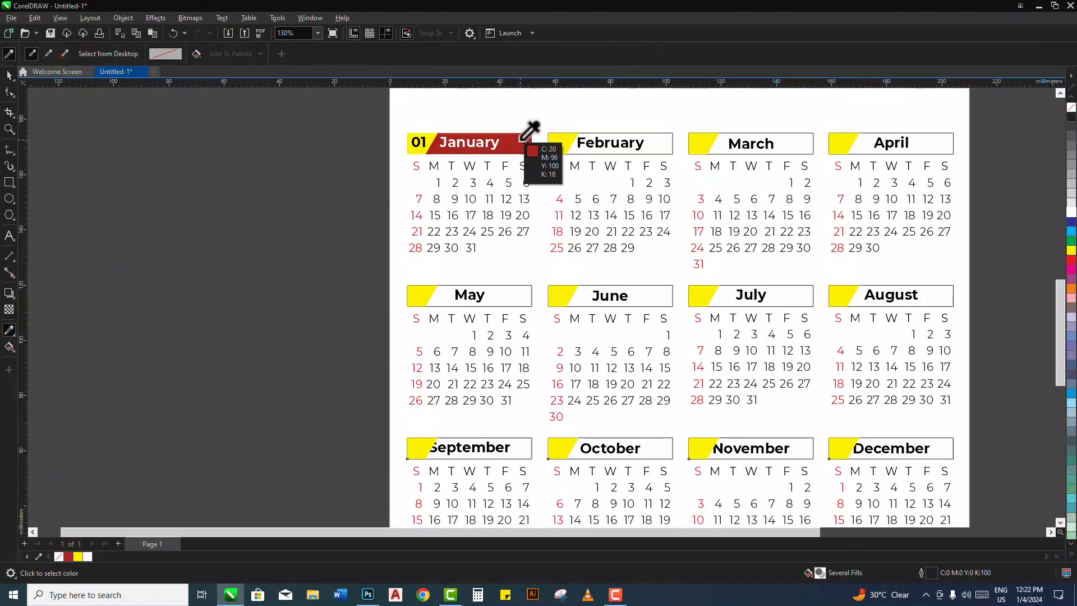
left_click(525, 141)
left_click(662, 142)
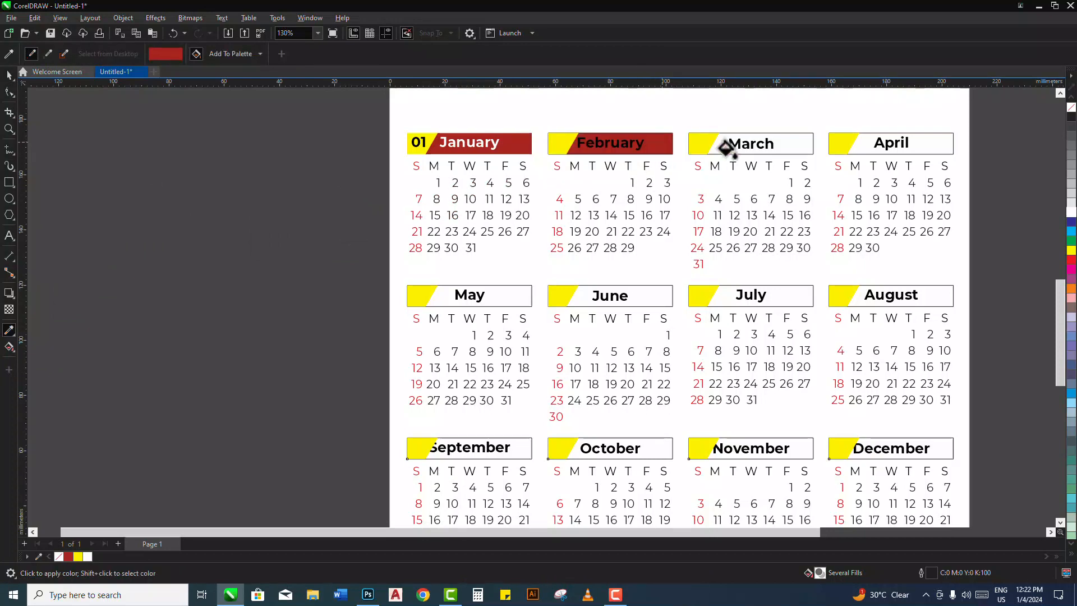
left_click(792, 141)
left_click(935, 143)
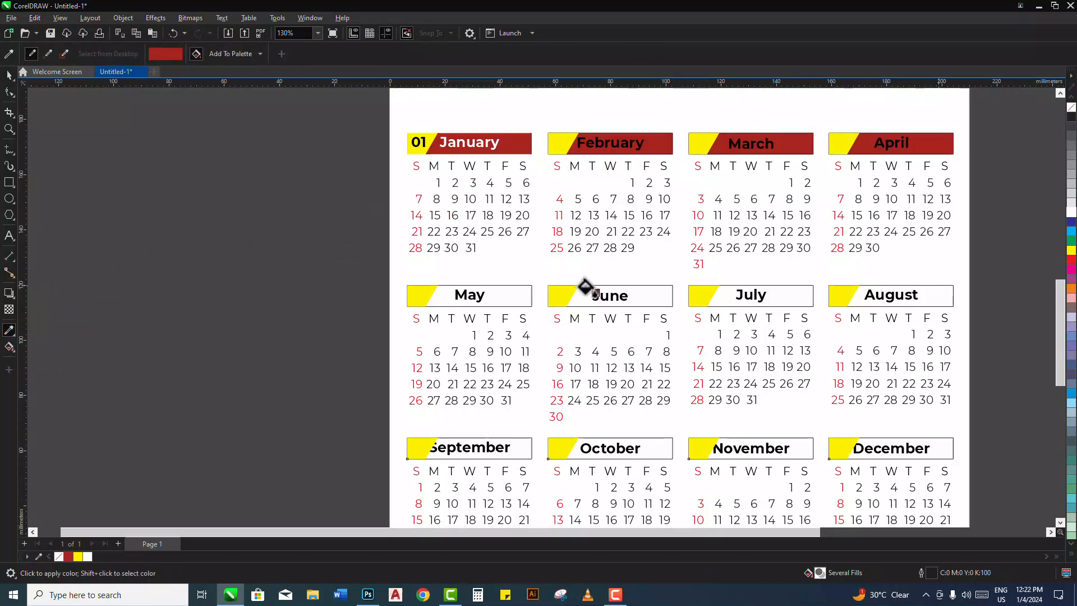
- Fill the May–August and September–December heading rectangles with the sampled January red
left_click(505, 294)
left_click(652, 293)
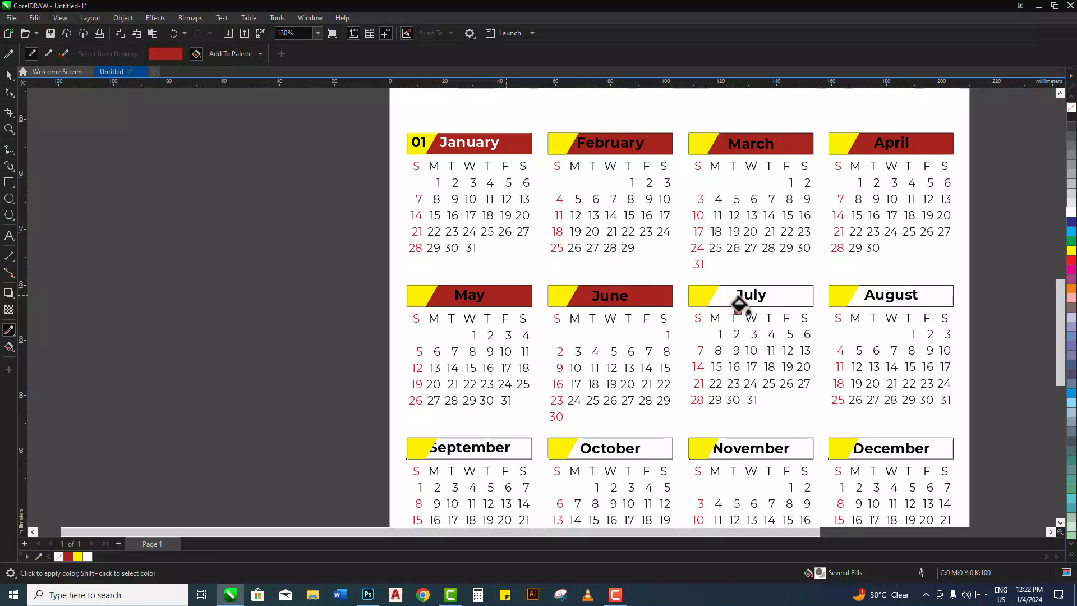
left_click(787, 296)
left_click(934, 300)
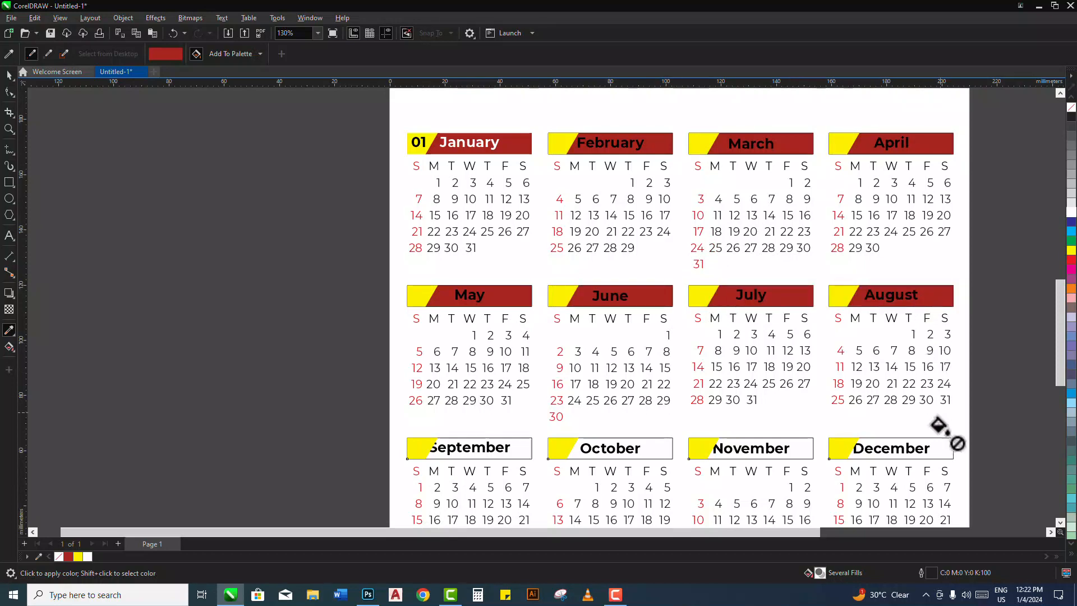
left_click(835, 451)
left_click(803, 453)
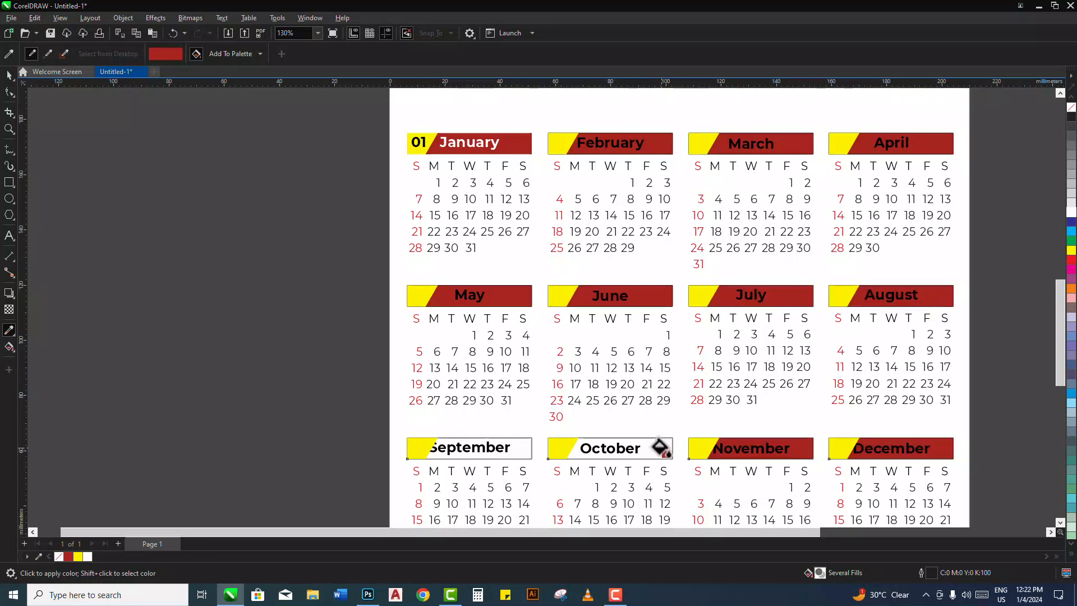
left_click(663, 446)
left_click(528, 451)
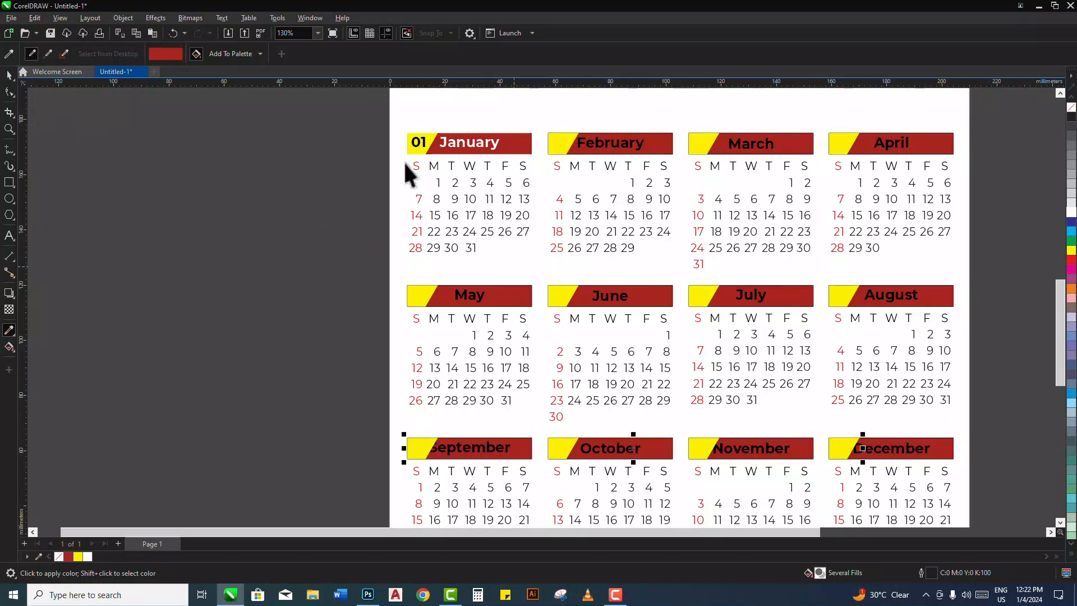
- Remove the outlines from the heading bars and panels in all three calendar rows
key("space")
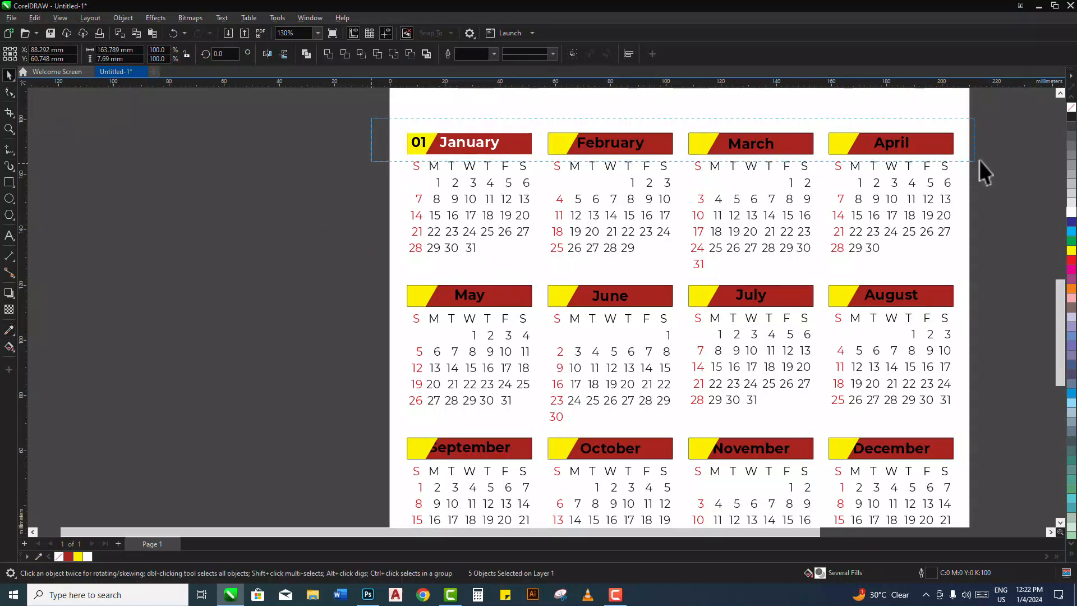
left_click_drag(979, 159, 979, 161)
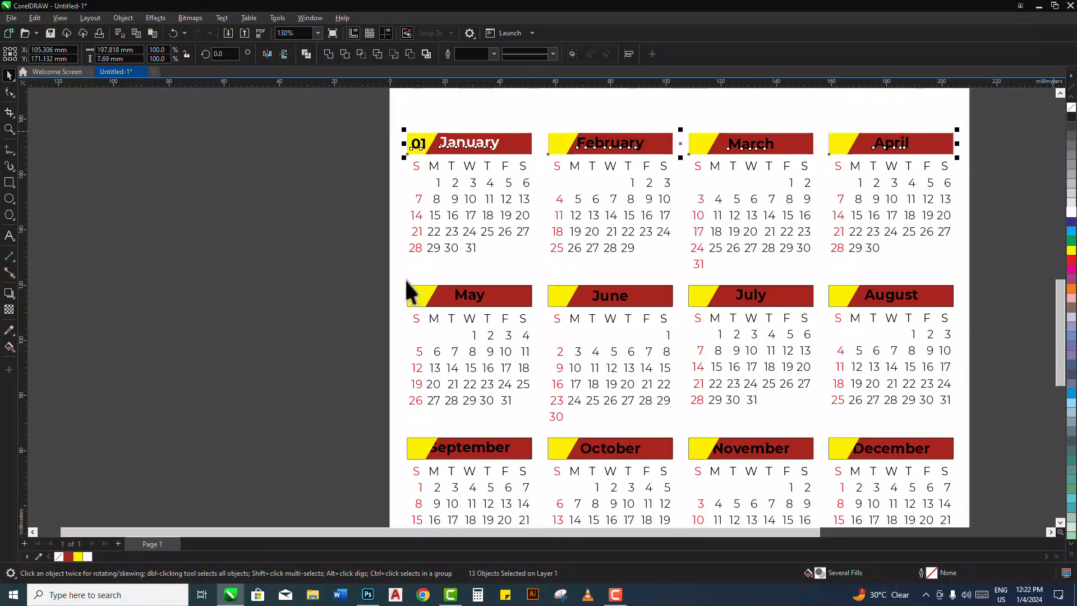
left_click_drag(374, 269, 986, 318)
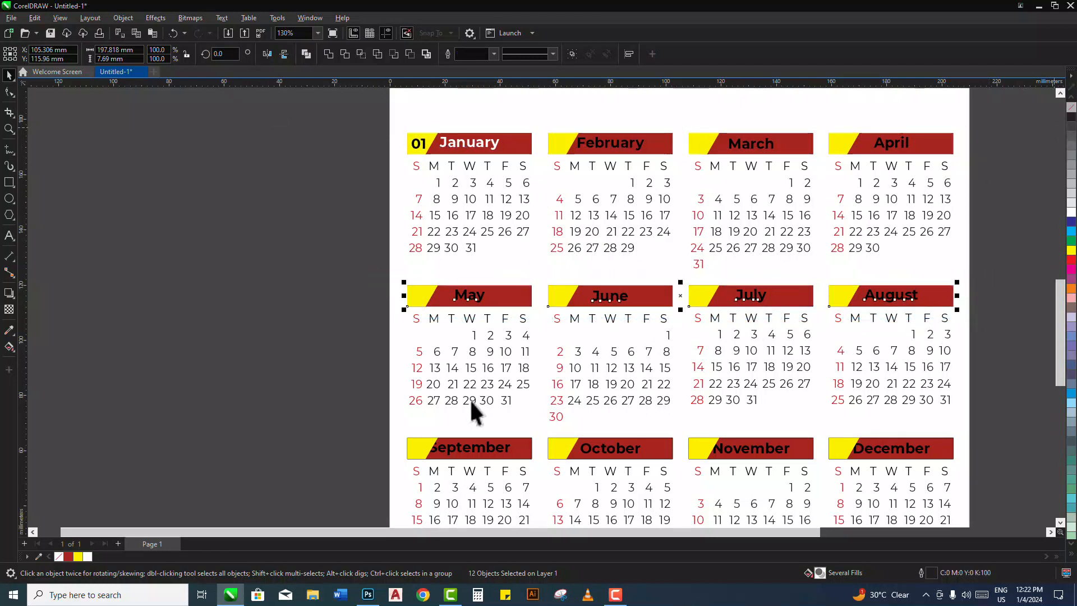
left_click_drag(374, 420, 980, 465)
right_click(1070, 108)
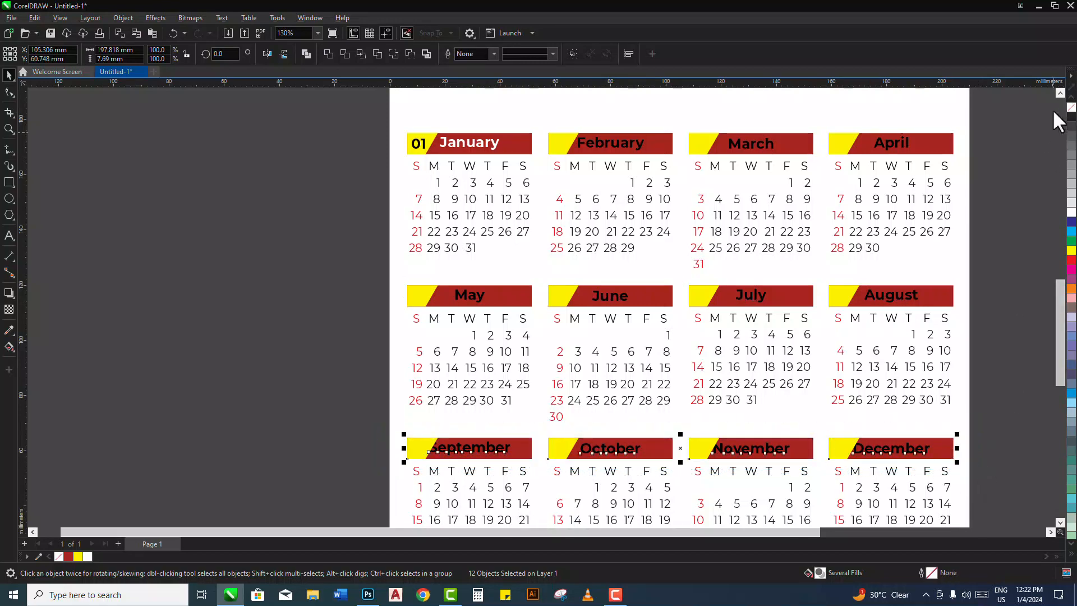
- Colour the February, March and April names white
scroll(596, 147, "up", 2)
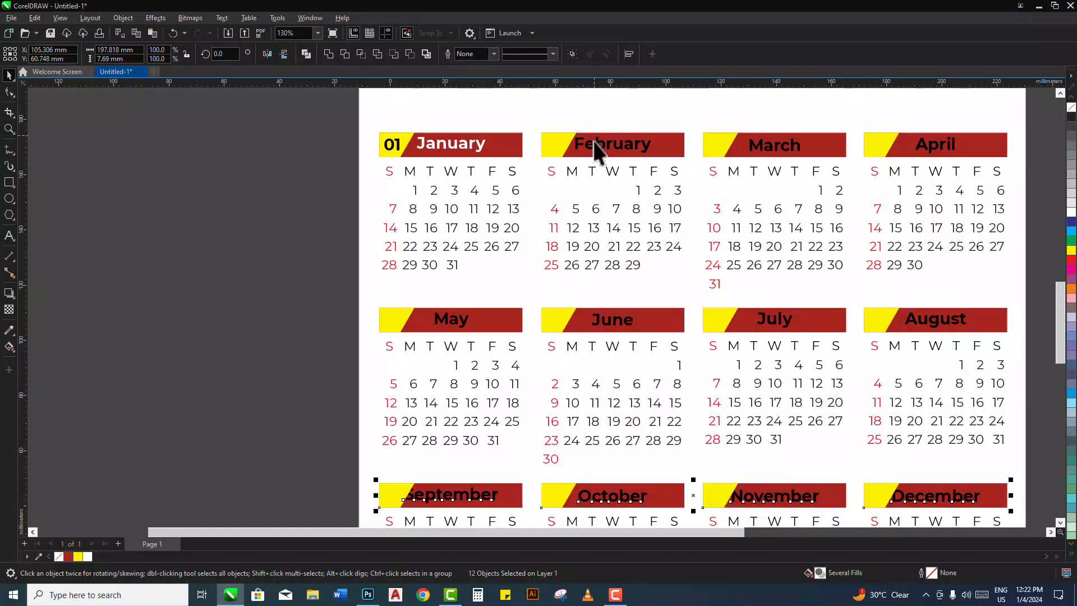
left_click(599, 147)
left_click_drag(599, 147, 608, 145)
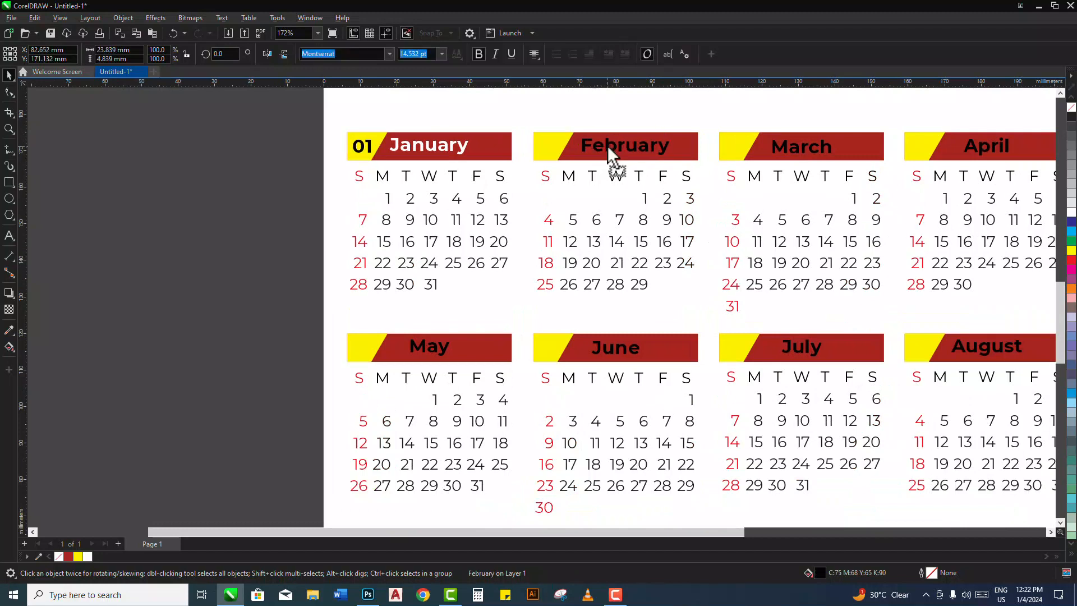
left_click(815, 147, "shift")
left_click(974, 148, "shift")
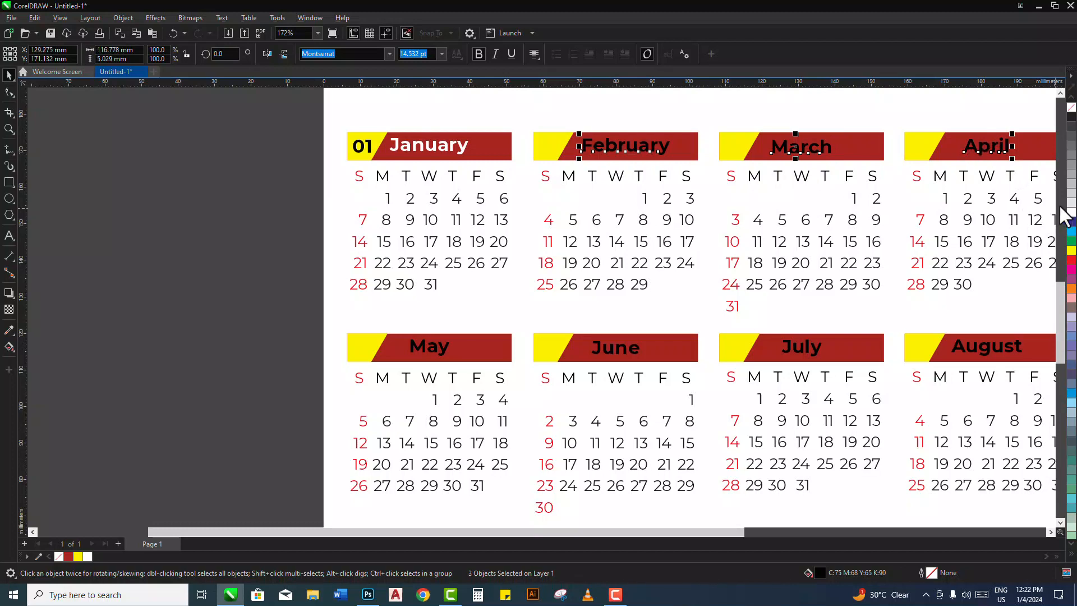
- Colour the May, June, July and August names white
left_click(430, 348)
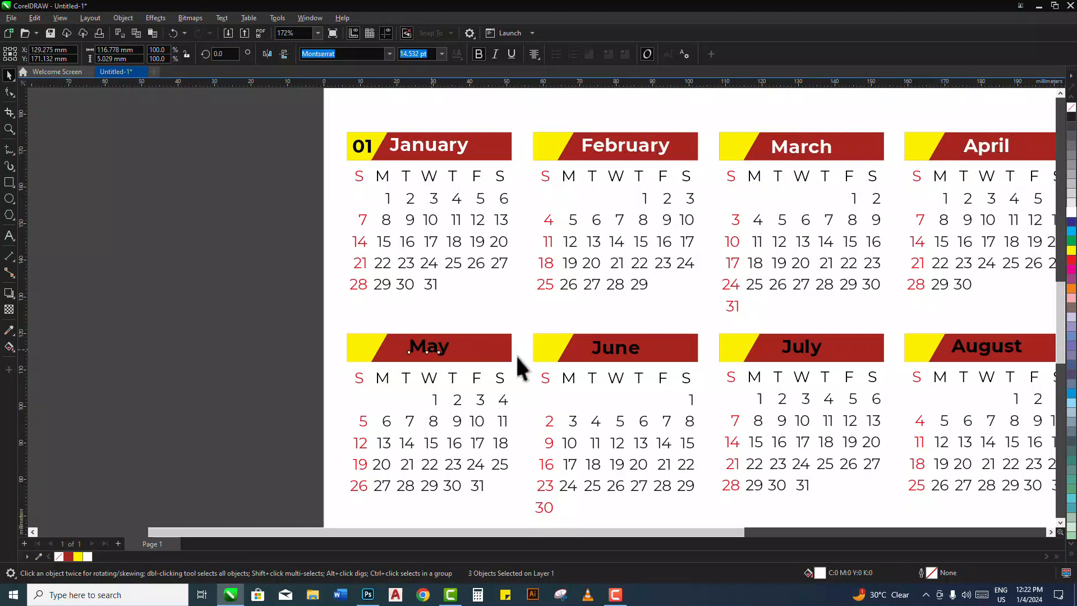
left_click(598, 351, "shift")
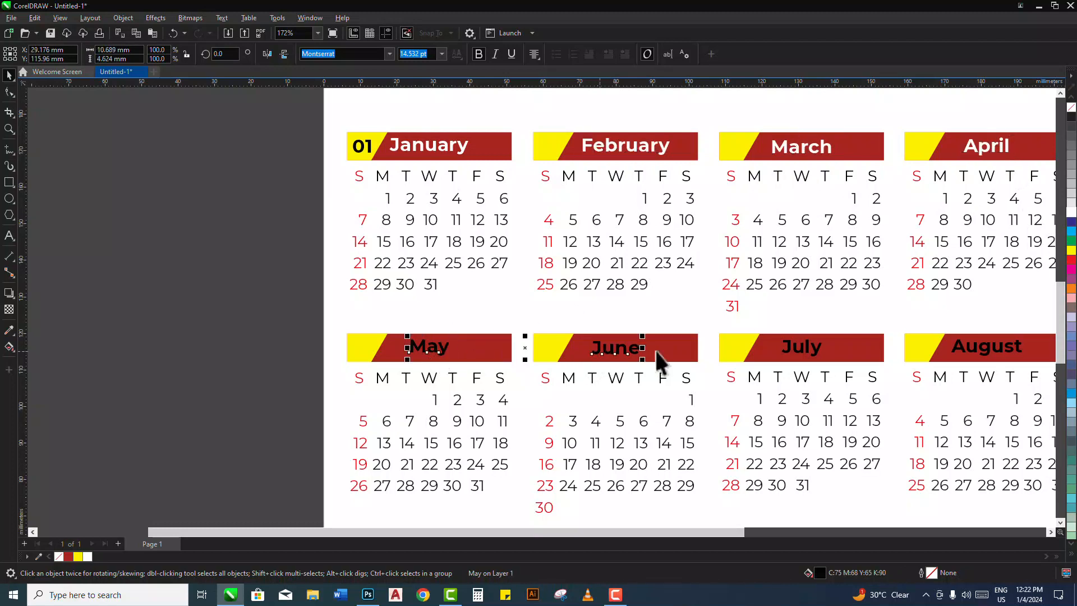
left_click(799, 352, "shift")
left_click(999, 349, "shift")
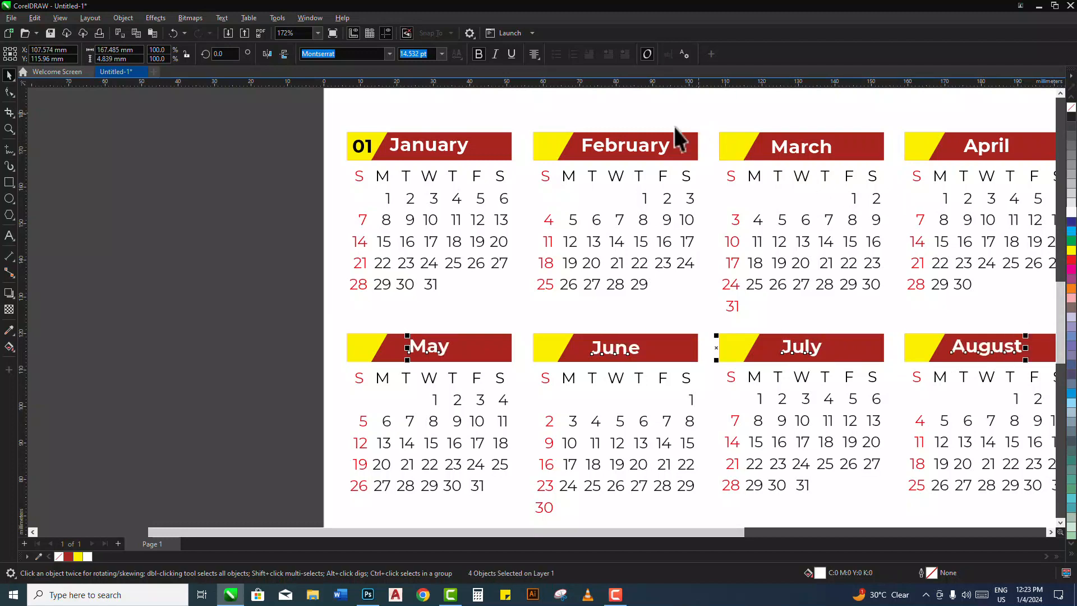
- Move the March and April names horizontally closer to their yellow panels, with April at about X 178.6 mm
left_click(774, 142)
scroll(786, 147, "up", 2)
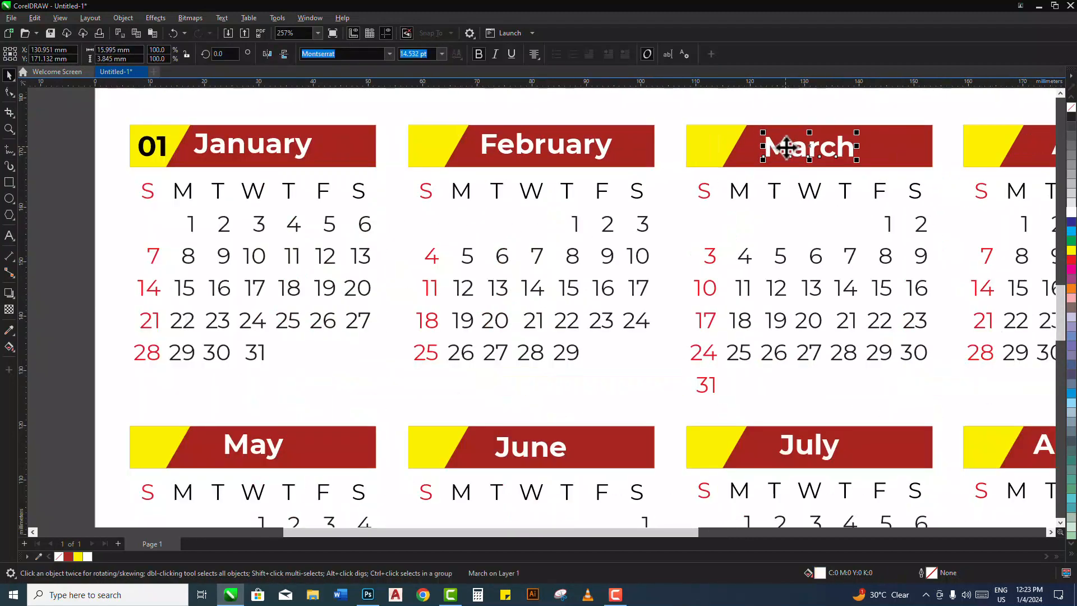
scroll(735, 160, "down", 2)
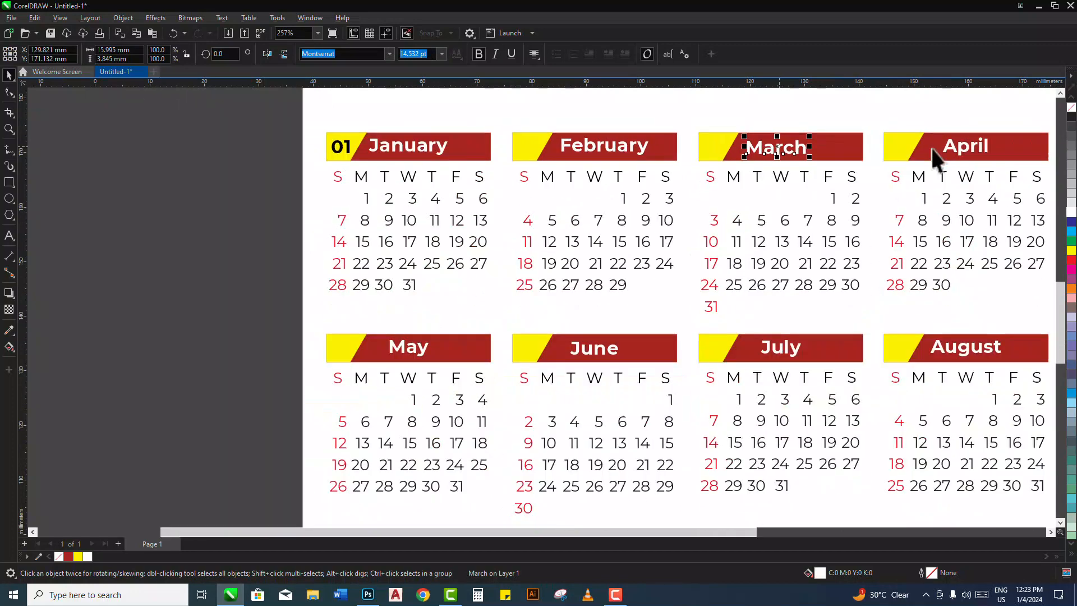
scroll(968, 144, "up", 2)
left_click_drag(958, 155, 945, 152)
scroll(717, 180, "down", 1)
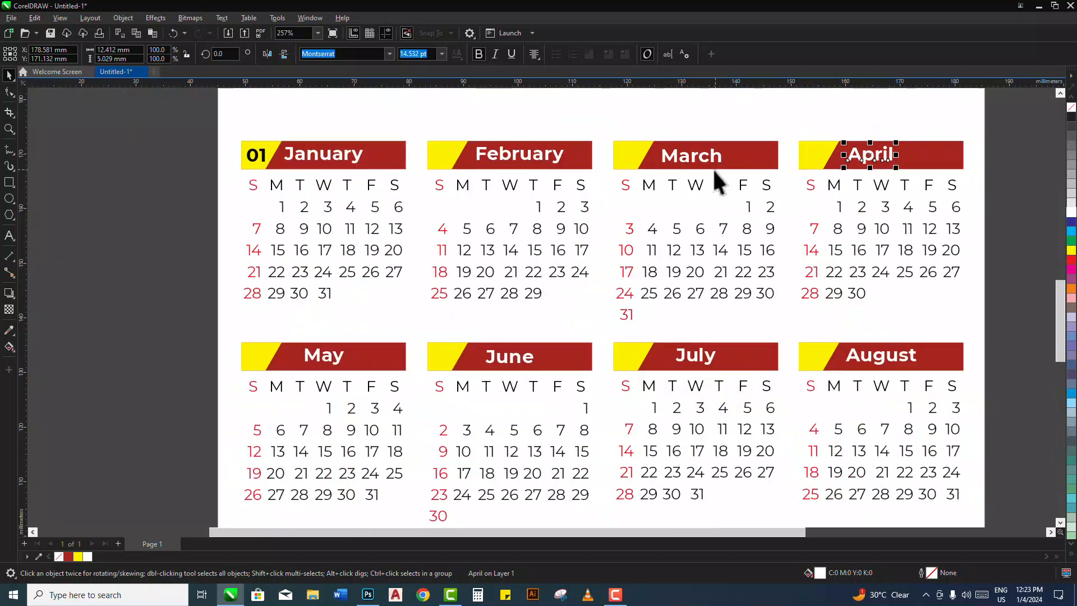
- Move the May name to about X 25.5 mm and the June name to about X 76.7 mm, closer to their yellow panels
left_click(321, 364)
scroll(323, 361, "up", 2)
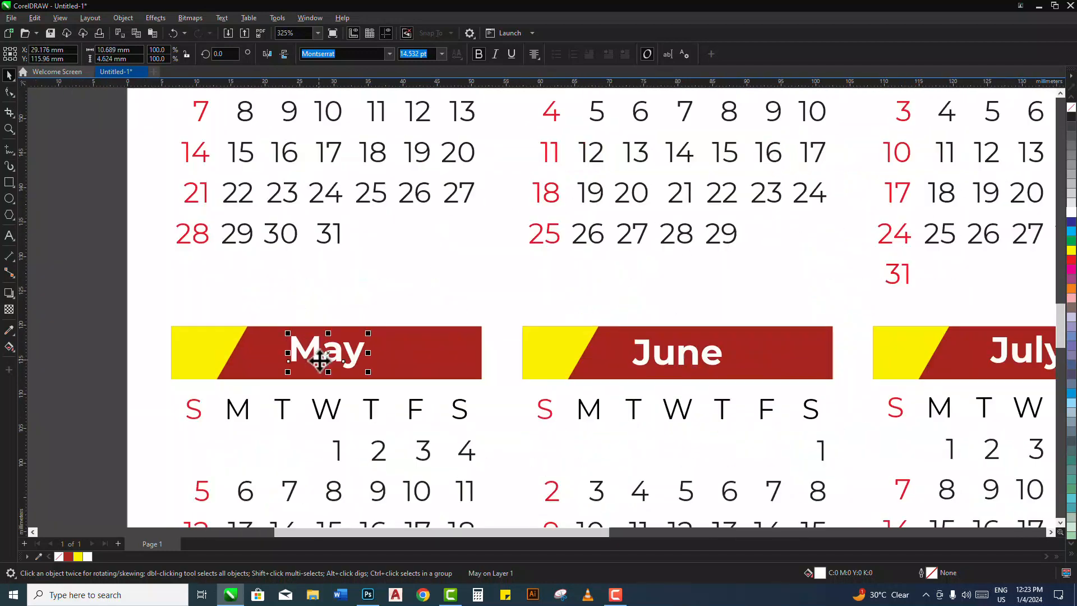
left_click_drag(314, 355, 308, 374)
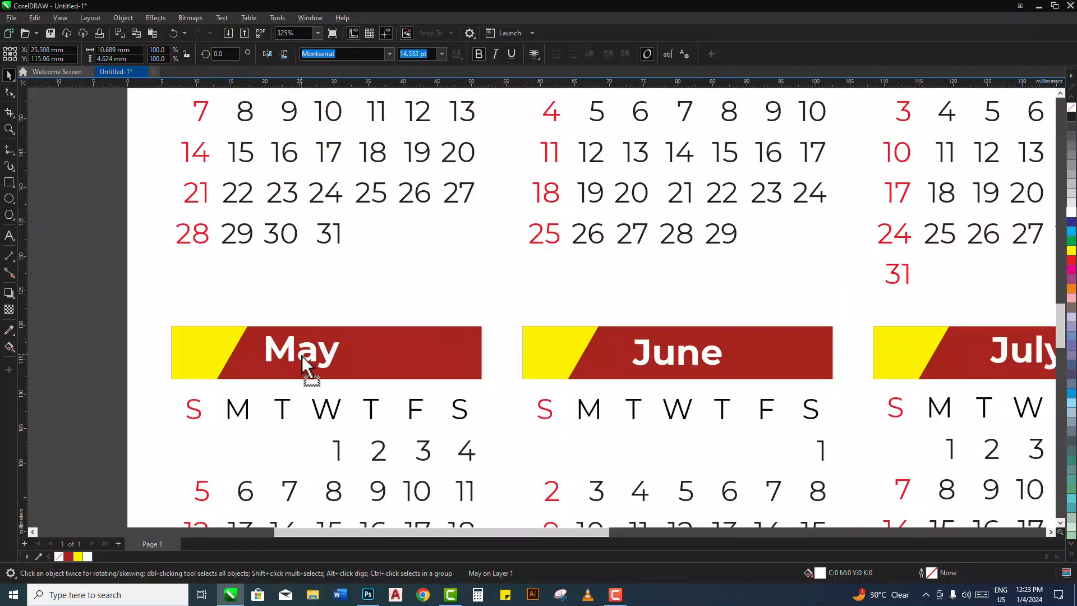
left_click(648, 362)
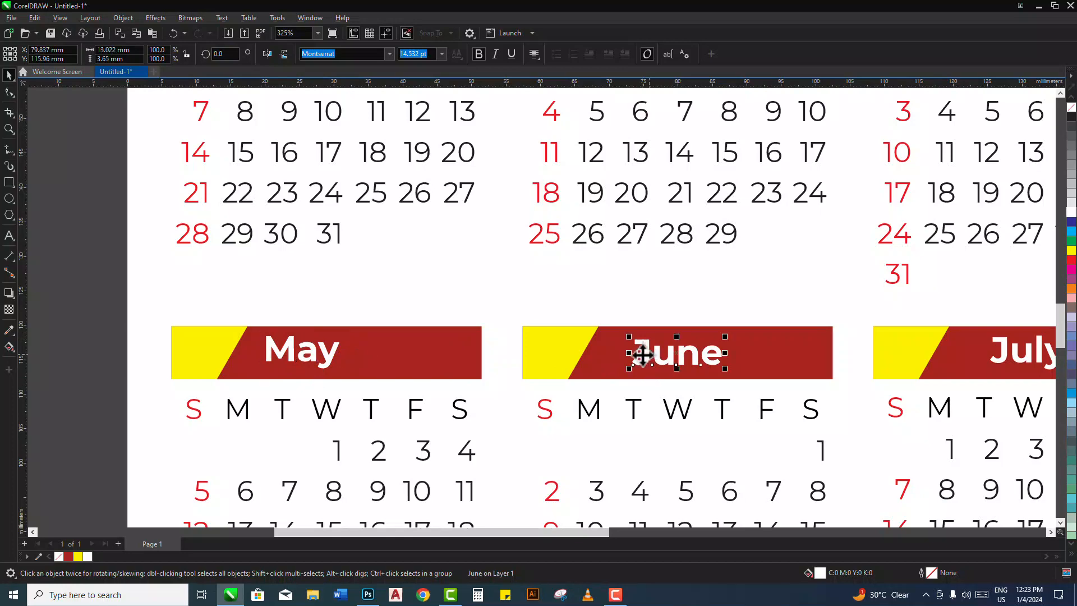
left_click_drag(642, 354, 620, 359)
scroll(499, 320, "down", 2)
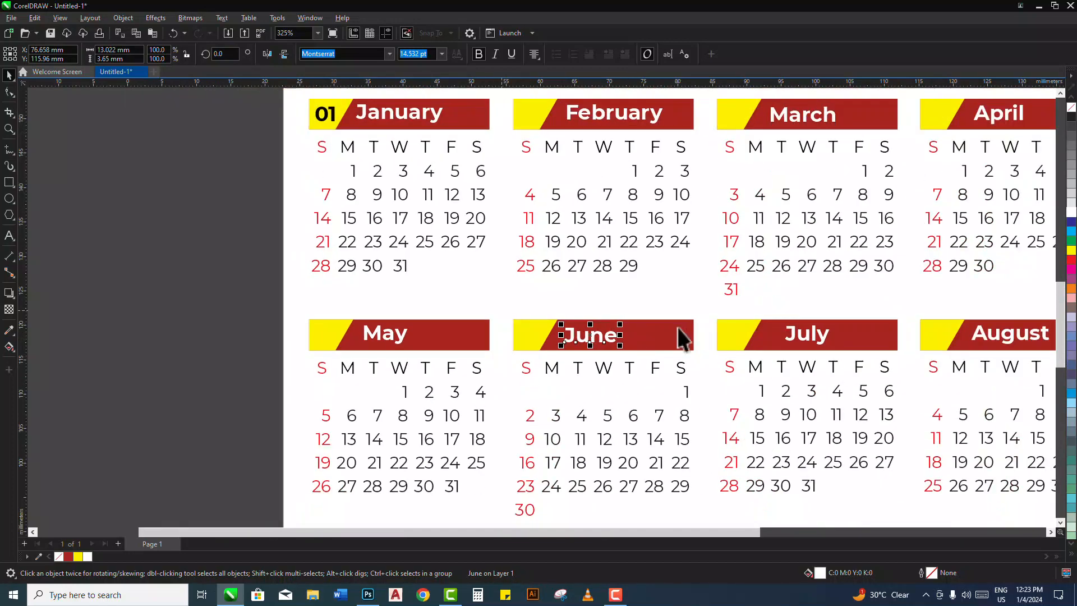
- Move the July name to about X 126.7 mm and the August name to about X 180.8 mm, closer to their yellow panels
scroll(803, 342, "down", 1)
scroll(791, 345, "up", 3)
left_click(768, 335)
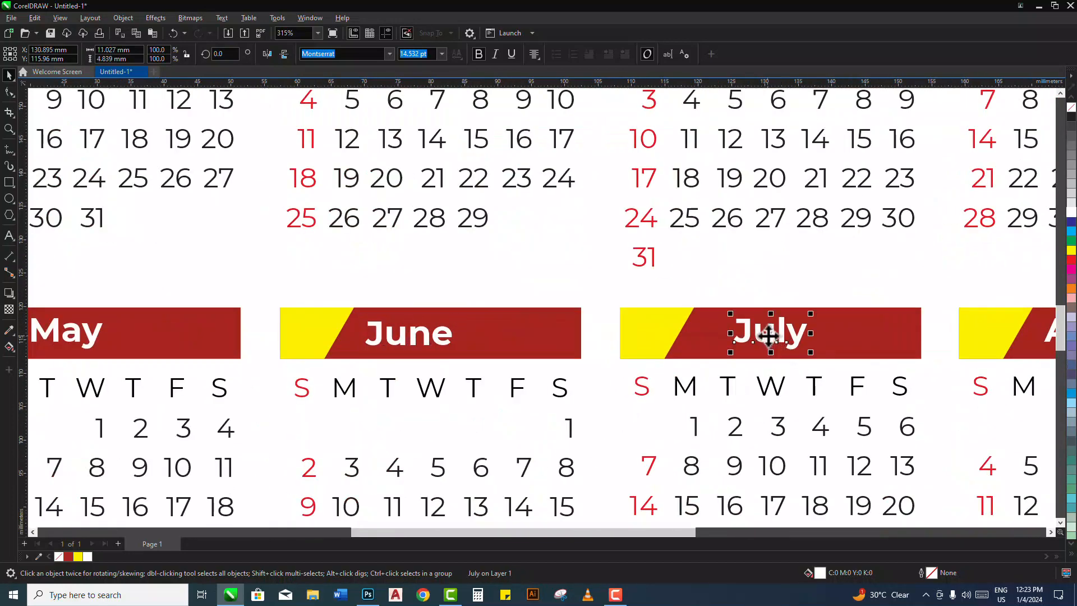
left_click_drag(765, 335, 737, 337)
scroll(738, 336, "down", 3)
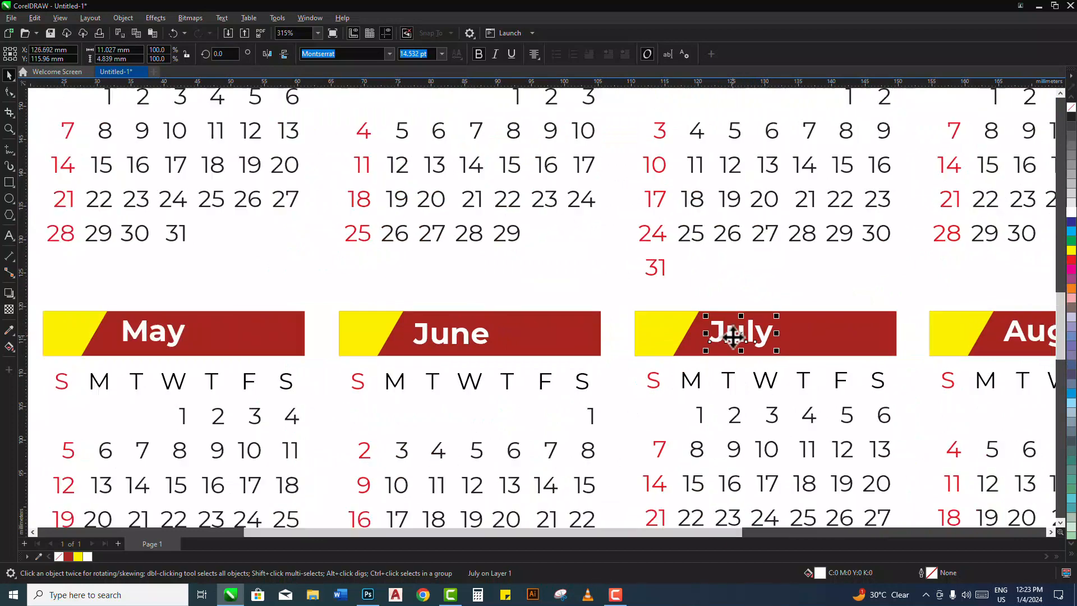
left_click(950, 336)
scroll(948, 334, "up", 1)
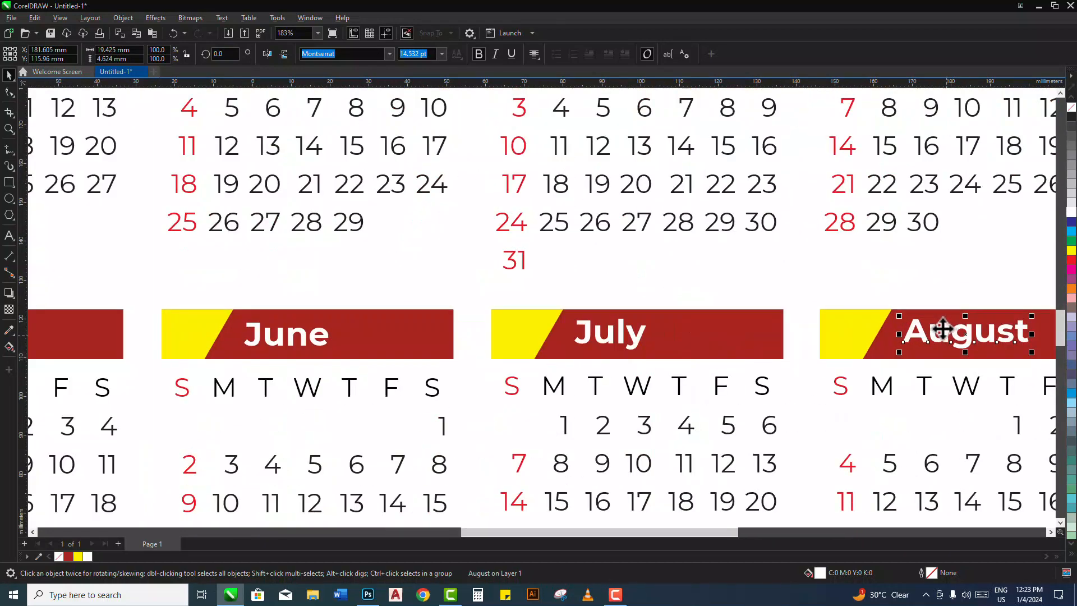
left_click_drag(946, 335, 939, 336)
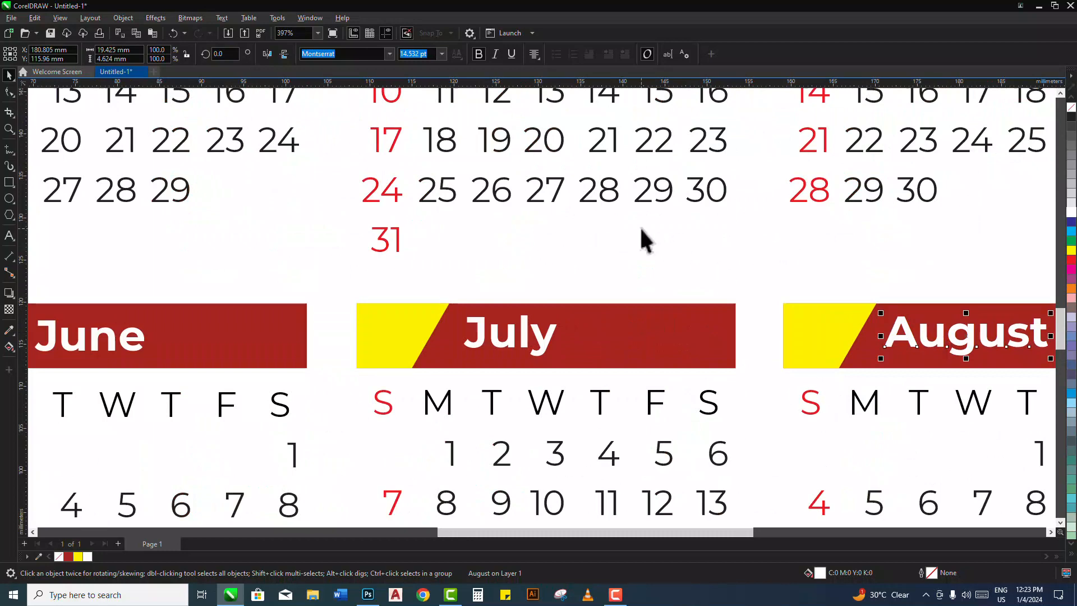
- Move the September name to about X 32.5 mm and the November name to about X 134.8 mm, clear of their yellow panels
scroll(658, 230, "down", 2)
scroll(660, 237, "down", 2)
scroll(404, 385, "down", 1)
scroll(355, 404, "up", 3)
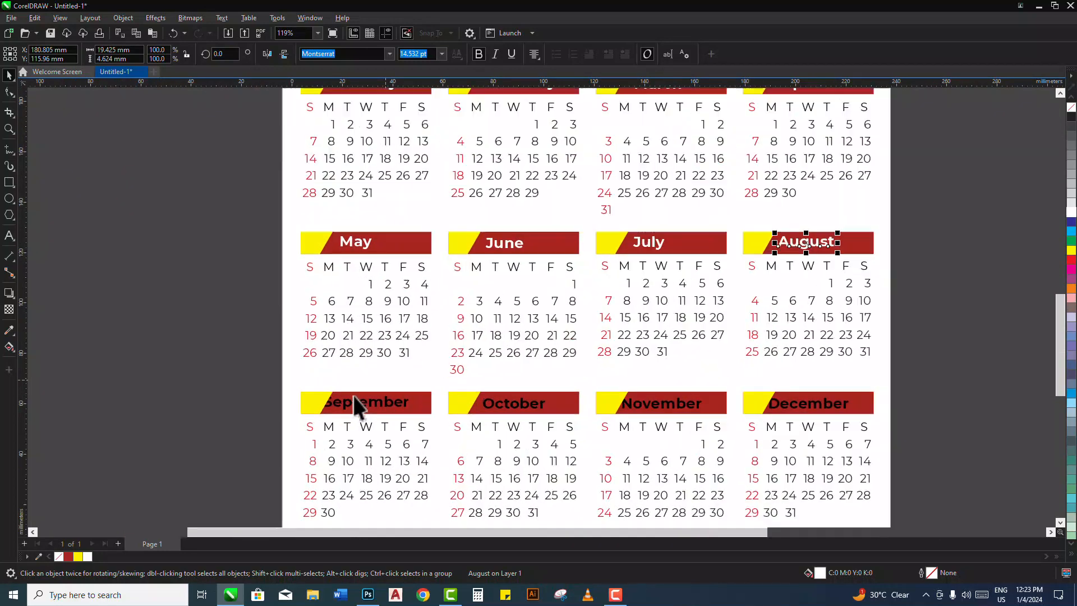
left_click(351, 411)
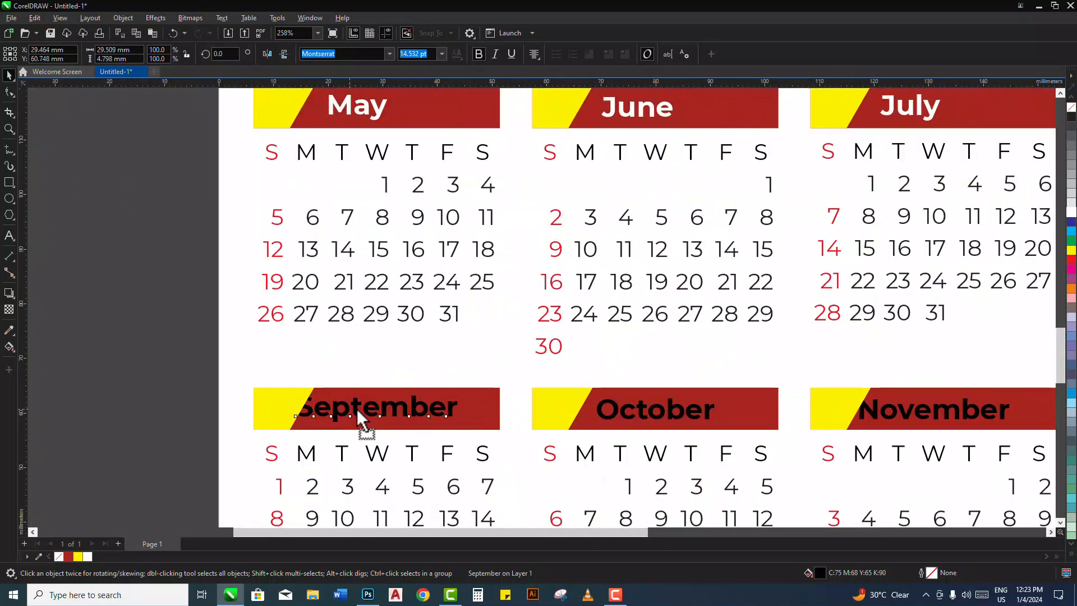
left_click_drag(356, 408, 373, 408)
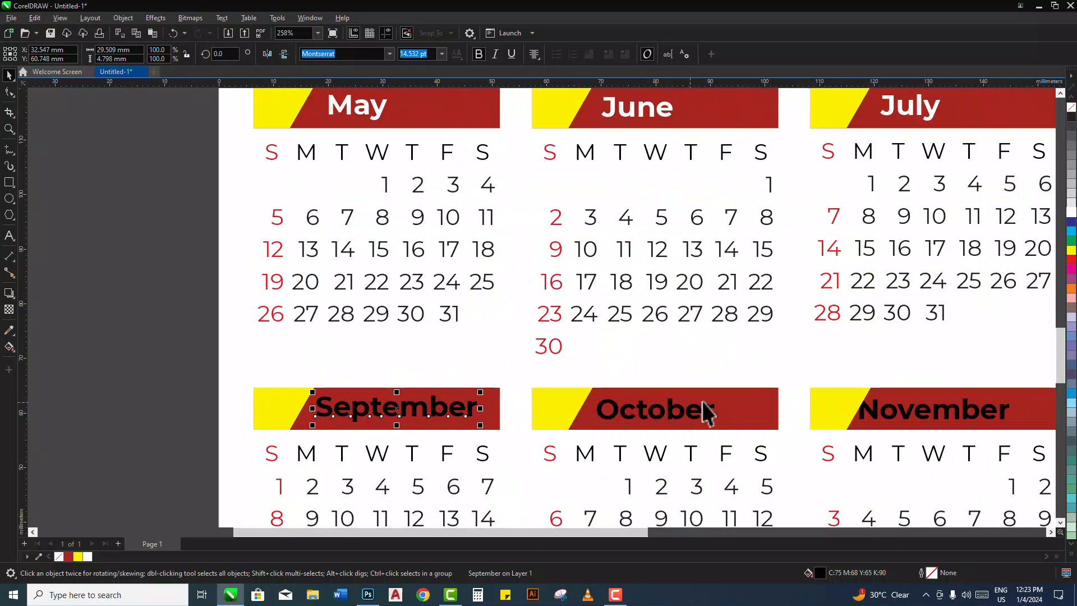
left_click_drag(877, 422, 898, 413)
- Colour the September, October, November and December names white
scroll(426, 392, "down", 3)
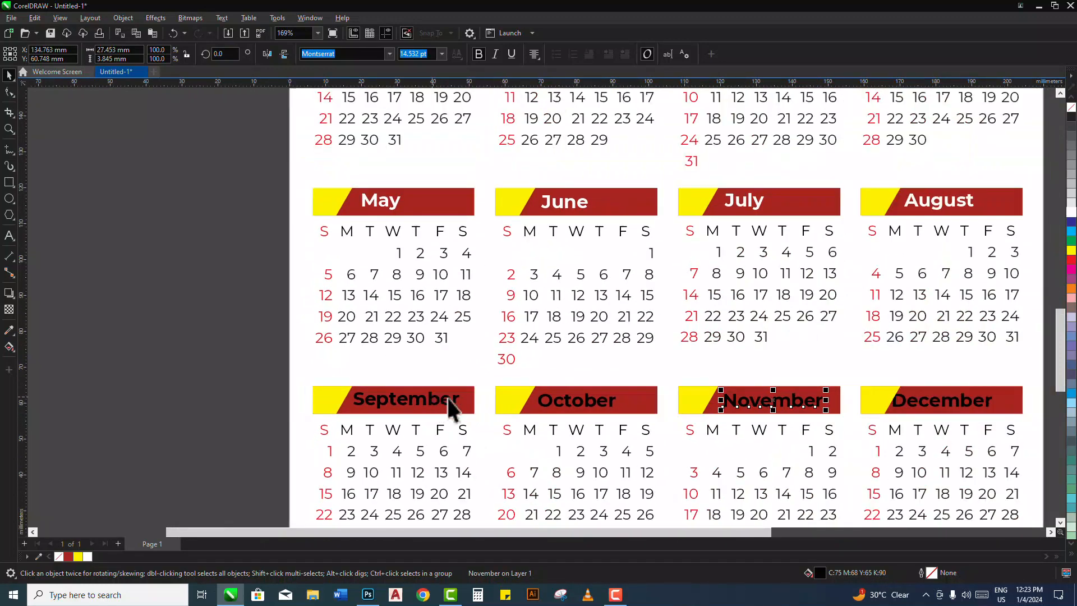
left_click(452, 402)
left_click(580, 401, "shift")
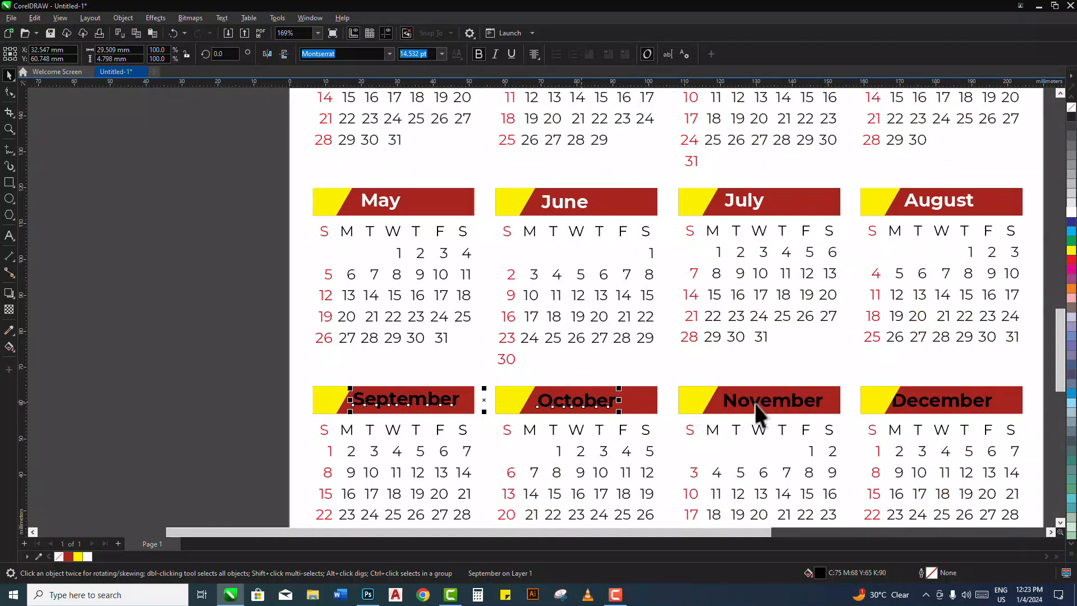
left_click(755, 403, "shift")
left_click(920, 405, "shift")
left_click(1070, 221)
key("ctrl+z")
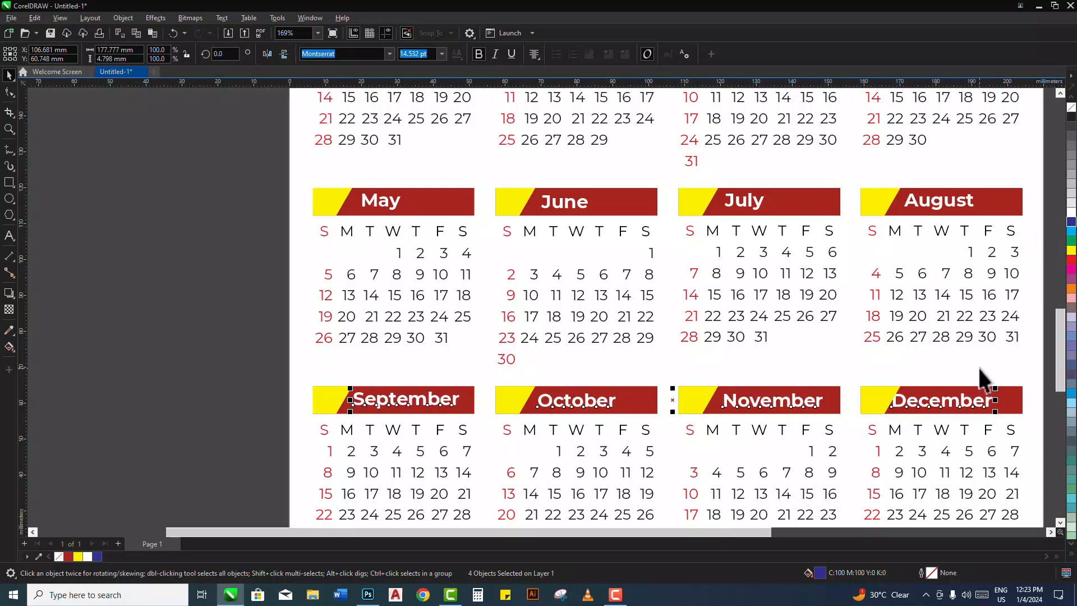
- Move the December name horizontally to about X 184.3 mm, clear of its yellow panel
left_click(926, 401)
left_click_drag(920, 407, 929, 406)
scroll(617, 389, "down", 5)
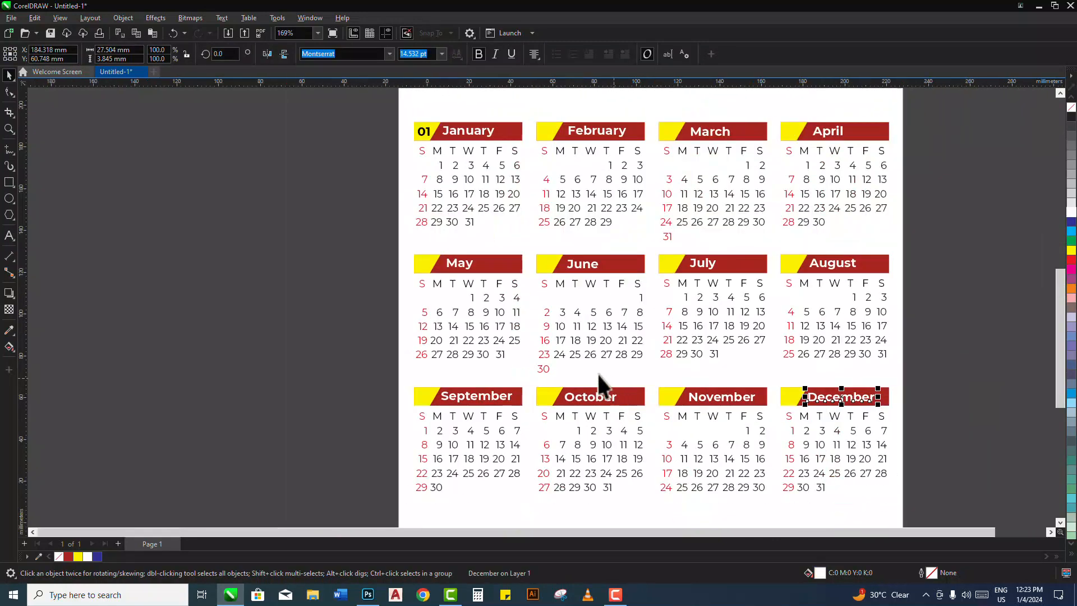
- Copy January's 01 horizontally onto the February yellow panel and change the copy to 02
scroll(503, 188, "up", 1)
scroll(502, 187, "up", 3)
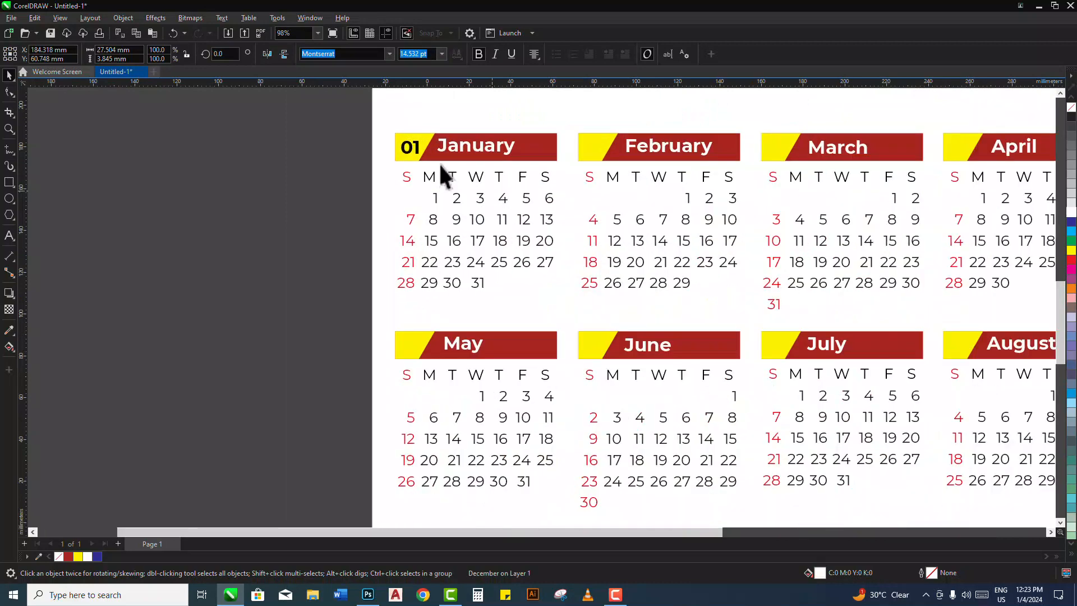
left_click(412, 148)
left_click_drag(409, 147, 591, 148)
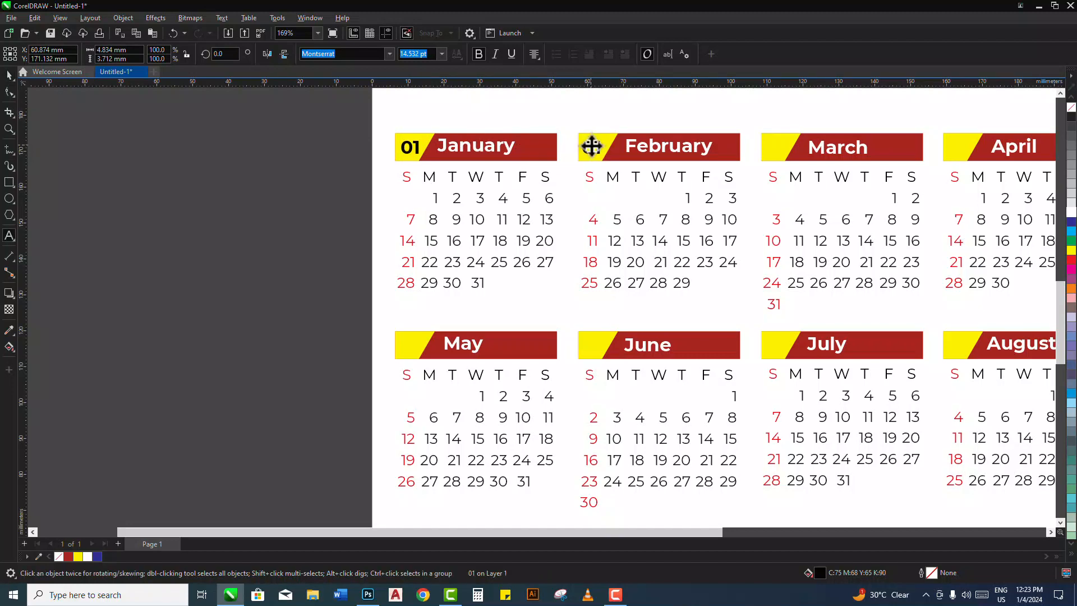
type("02")
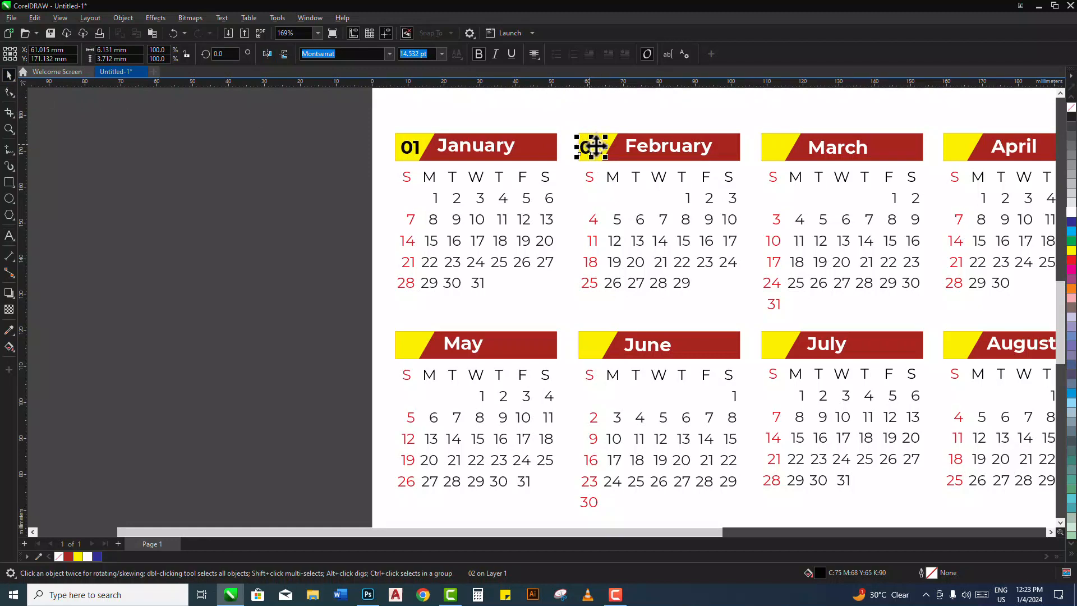
- Copy February's 02 onto the March and April yellow panels and renumber the copies 03 and 04
left_click_drag(594, 148, 775, 145)
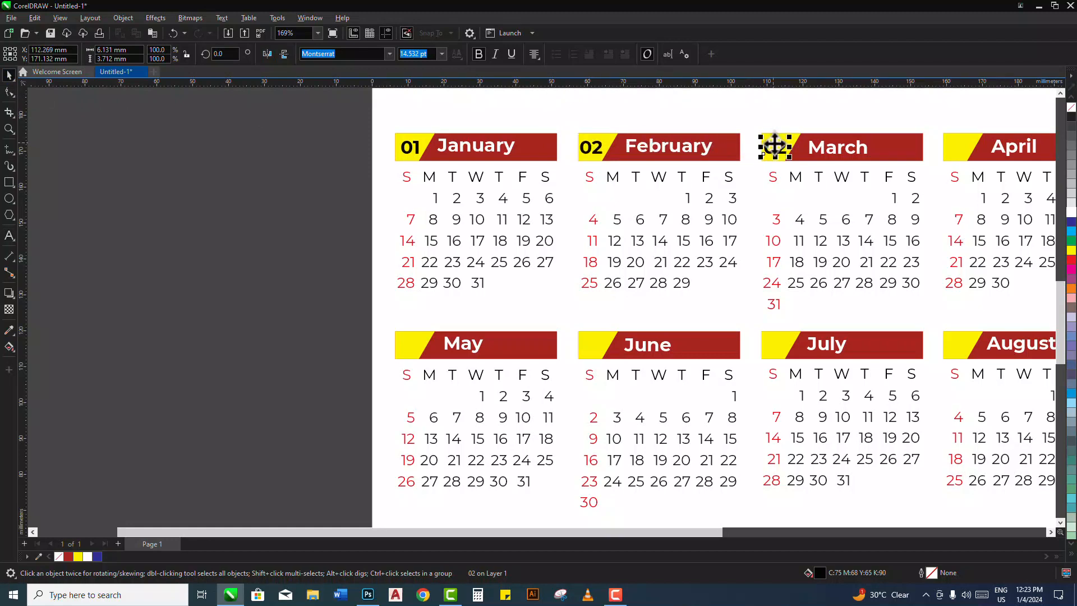
key("ctrl+d")
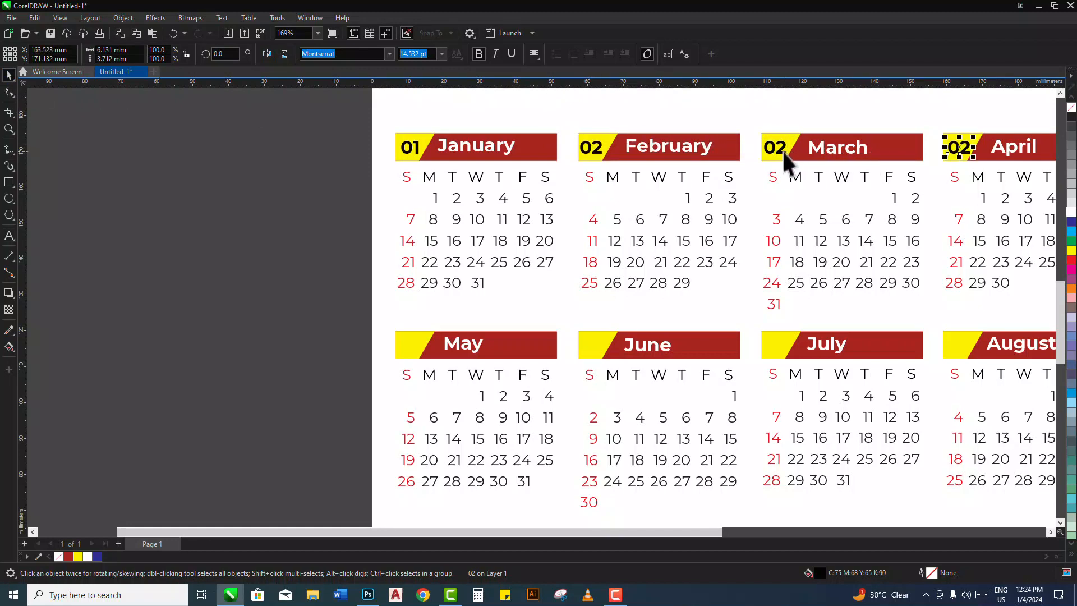
double_click(782, 150)
key("BackSpace")
type("3")
- Duplicate the numbers 01 to 04 and align the copies vertically centred on the May to August header bars
left_click(9, 75)
left_click(415, 149)
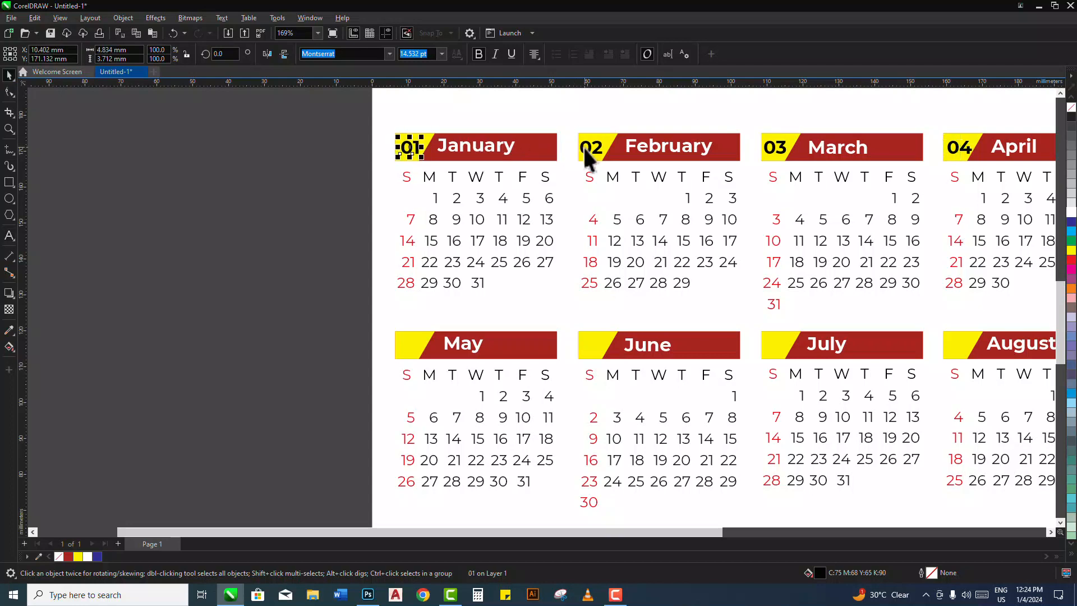
left_click(592, 160, "shift")
left_click(784, 156, "shift")
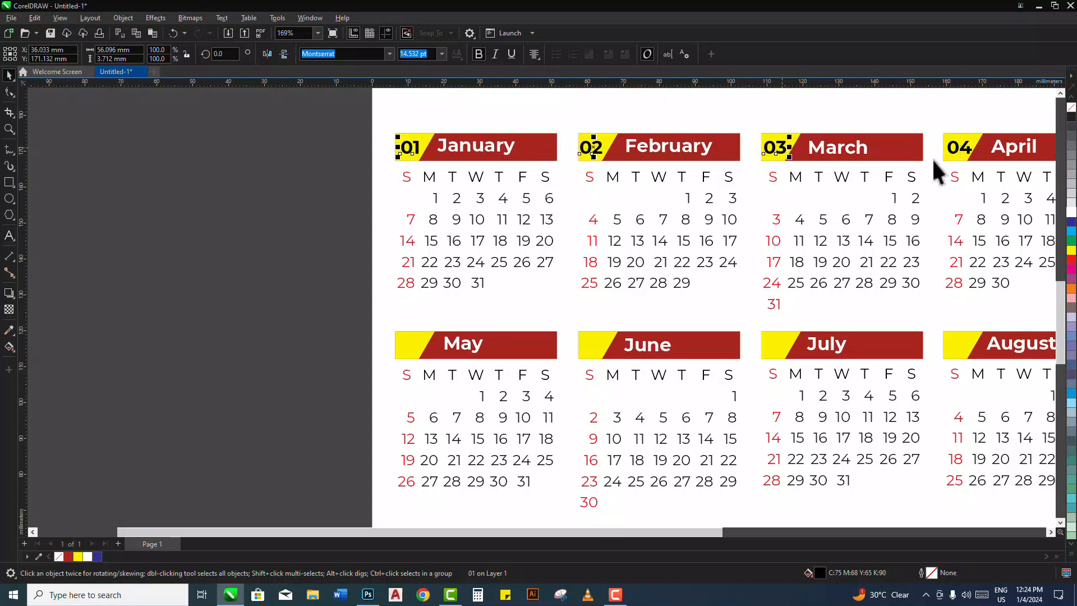
left_click(956, 155, "shift")
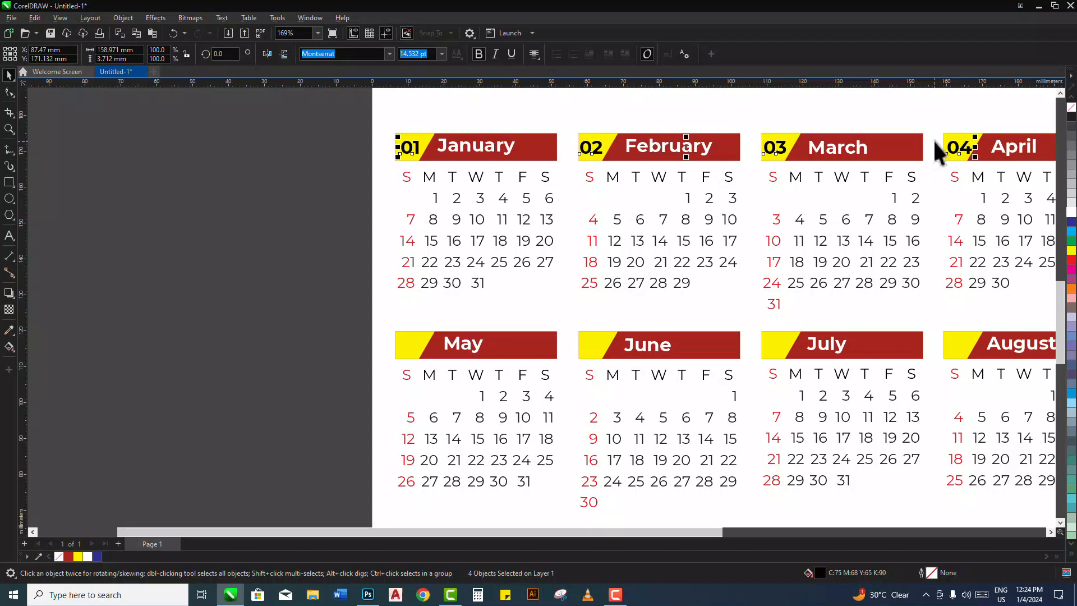
left_click(981, 352, "shift")
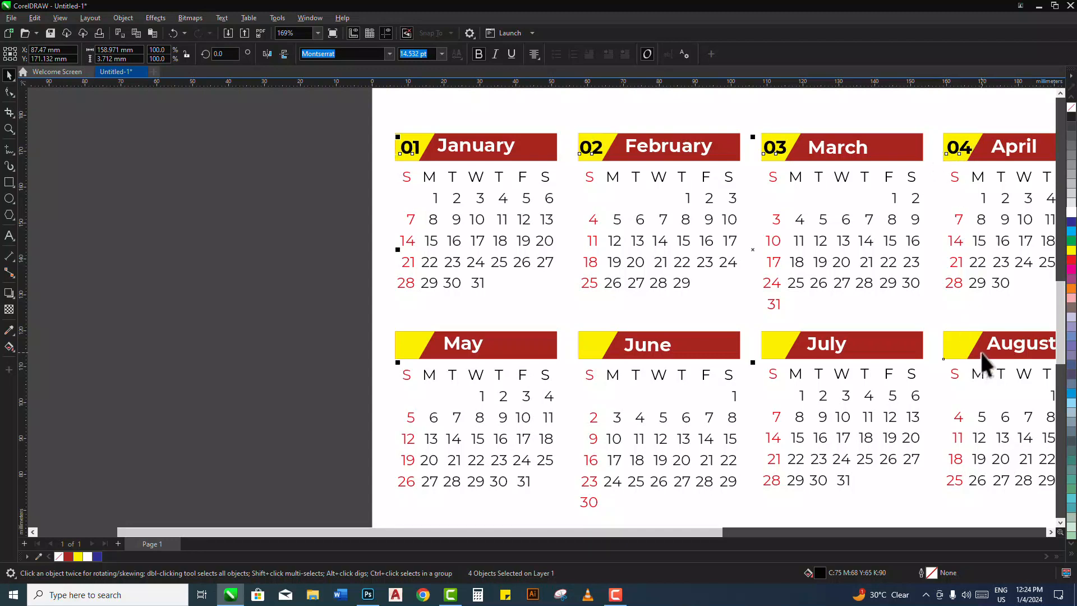
key("e")
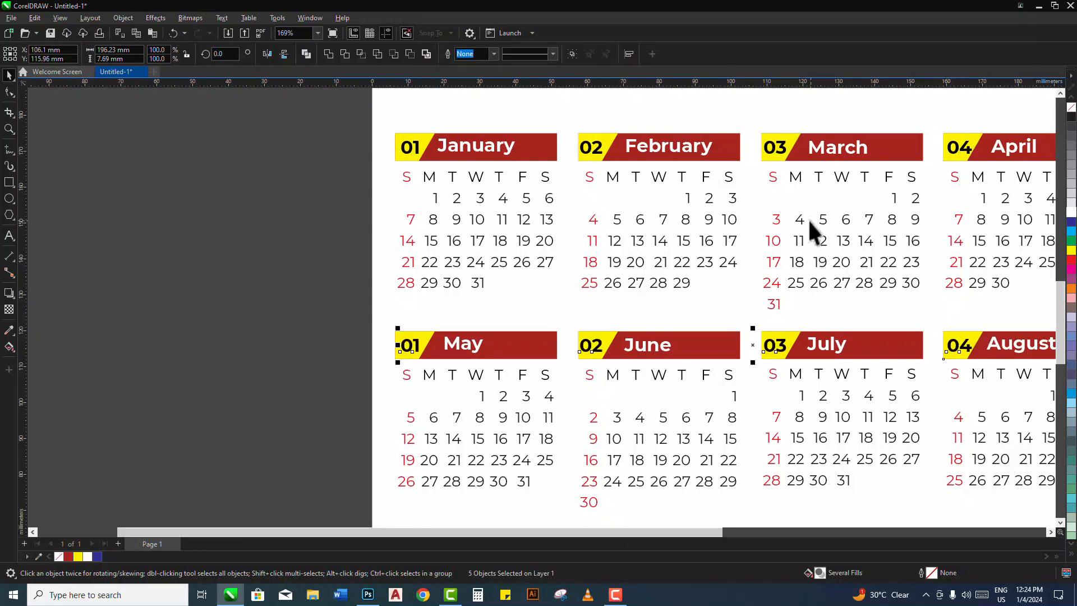
- Duplicate the May to August row's four numbers and align the copies vertically centred on the September to December header bars
scroll(813, 227, "down", 4)
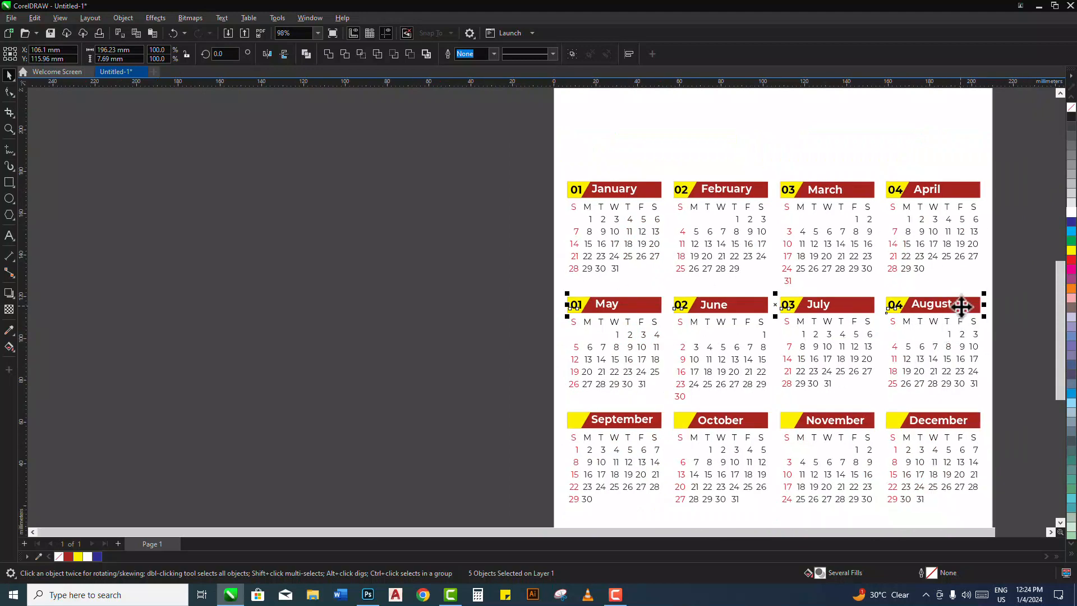
left_click(953, 310, "shift")
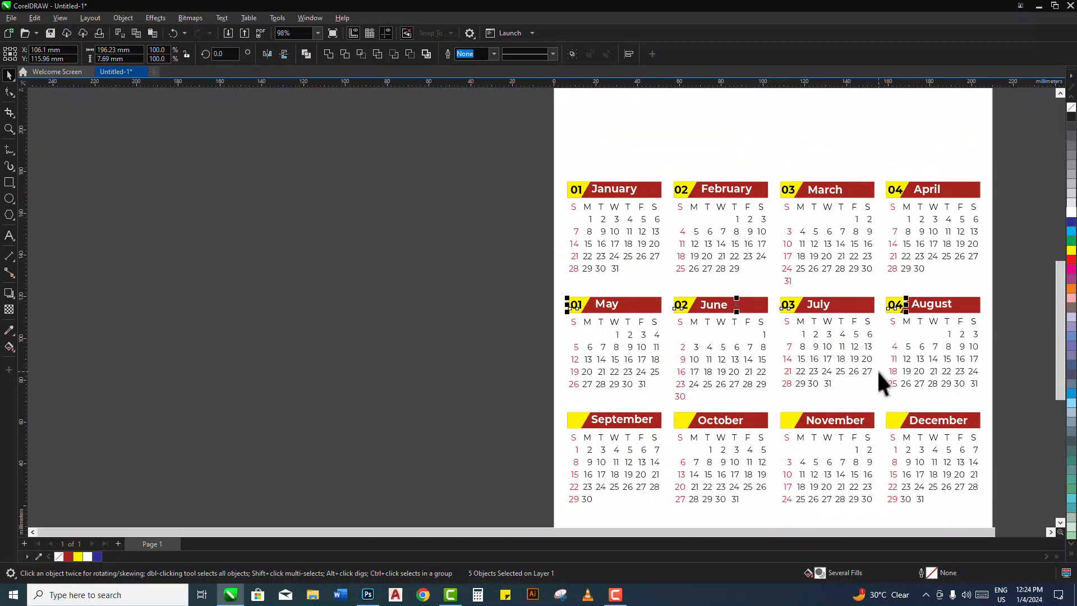
key("KP_Add")
left_click(977, 423, "shift")
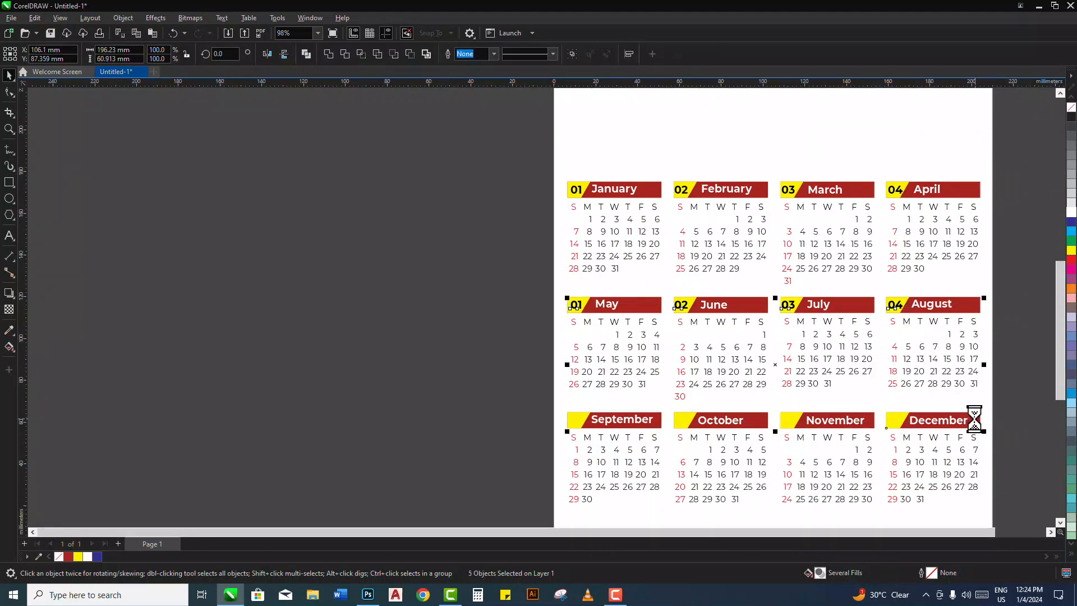
key("e")
- Change May's panel number to 05 and June's to 06
scroll(586, 315, "up", 3)
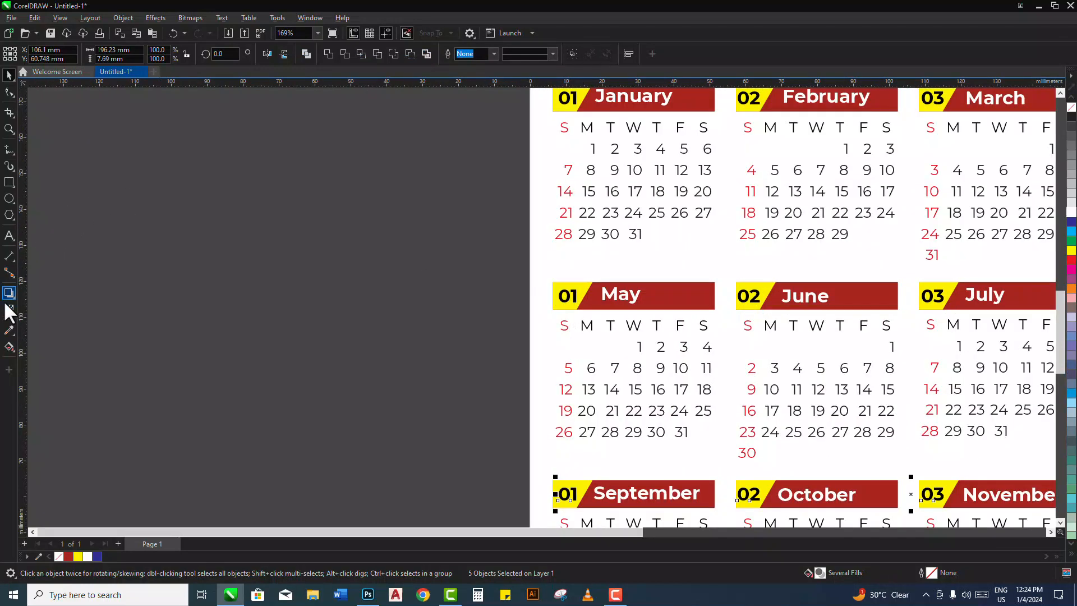
left_click(9, 236)
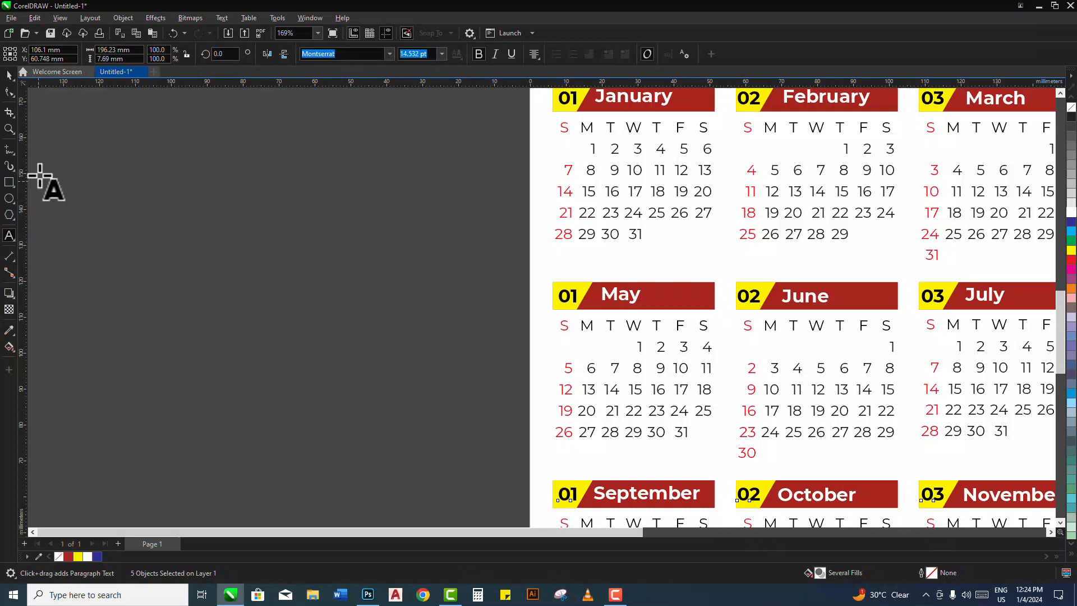
left_click(572, 296)
key("BackSpace")
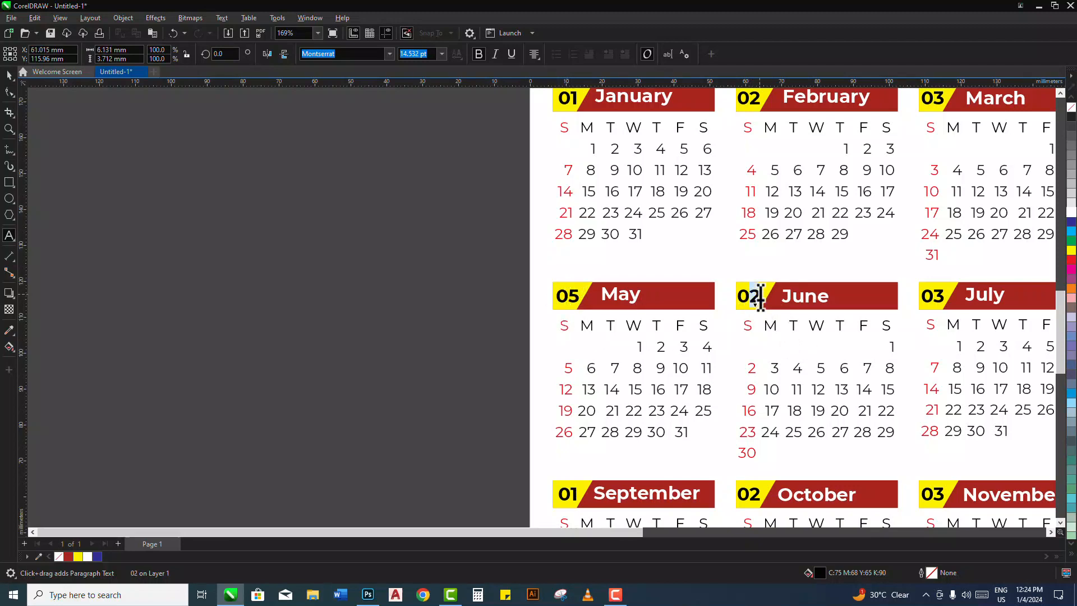
type("6")
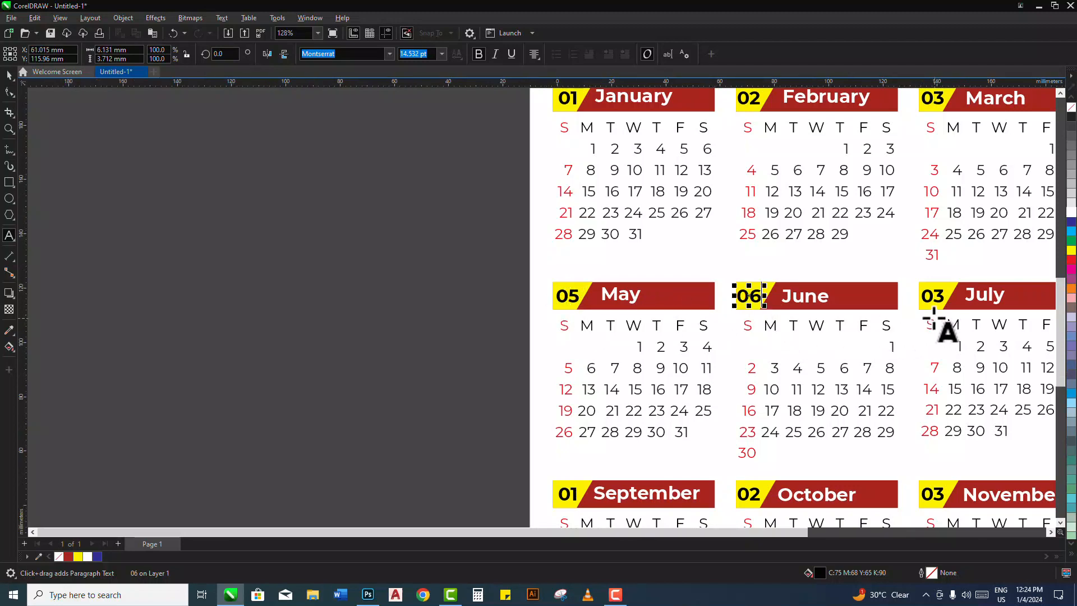
- Change July's panel number to 07 and August's to 08
scroll(936, 297, "down", 1)
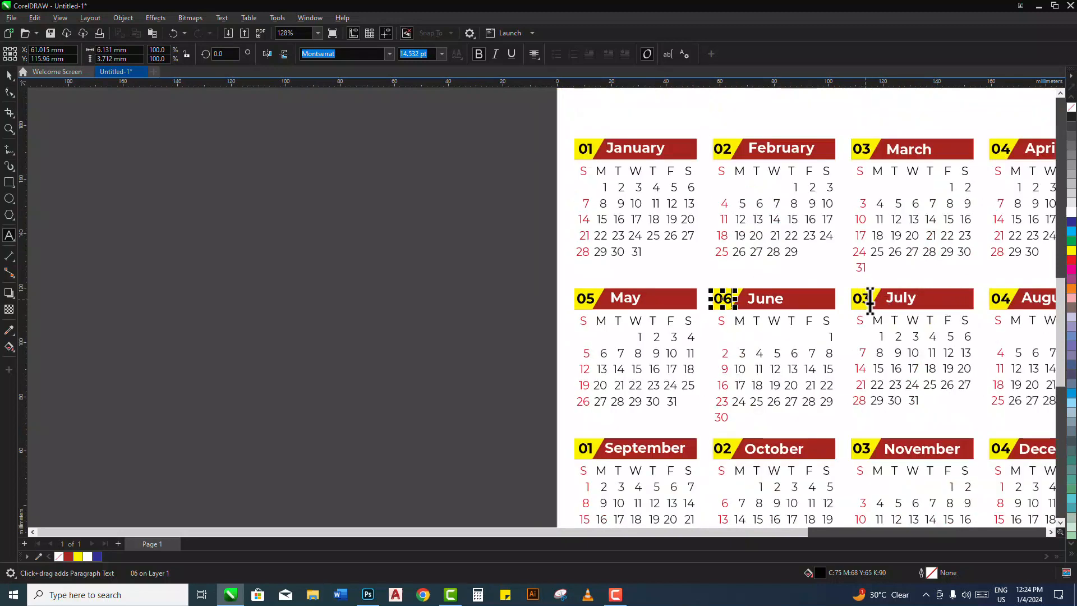
left_click_drag(872, 297, 863, 297)
type("6")
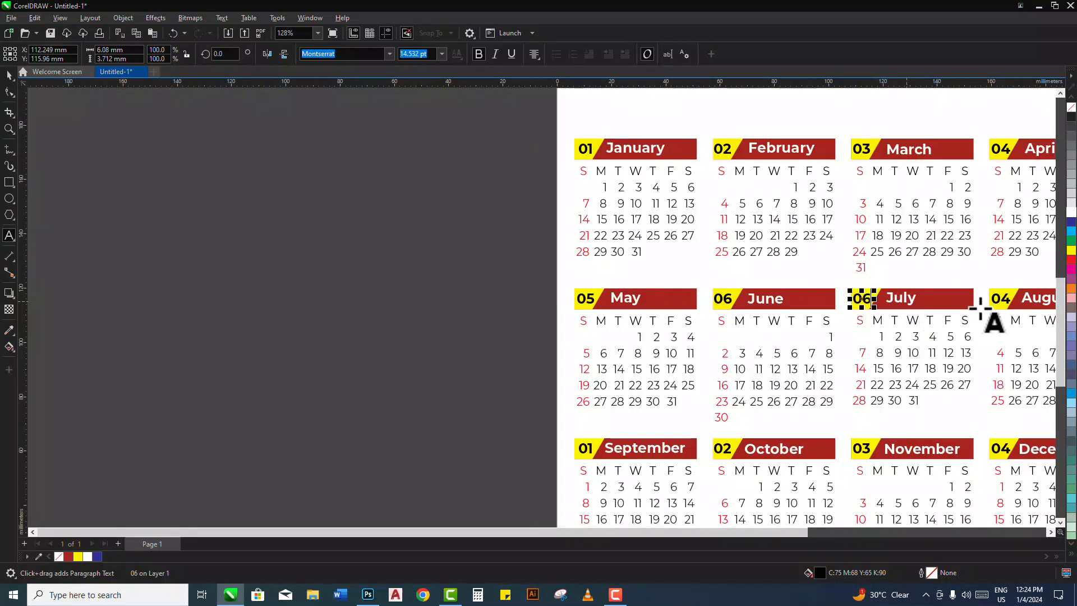
key("BackSpace")
type("7")
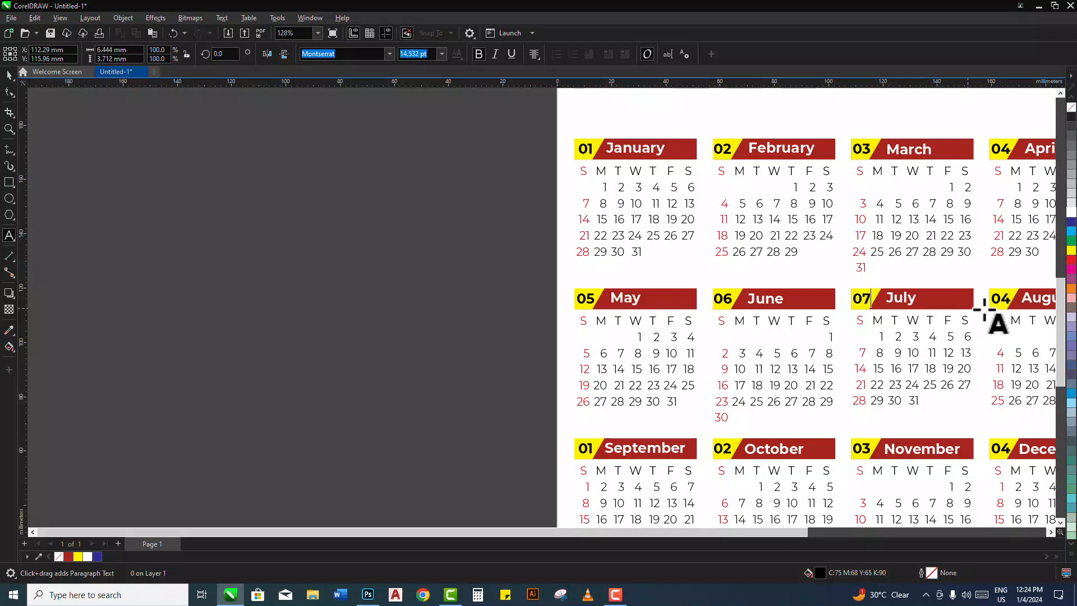
left_click(1004, 299)
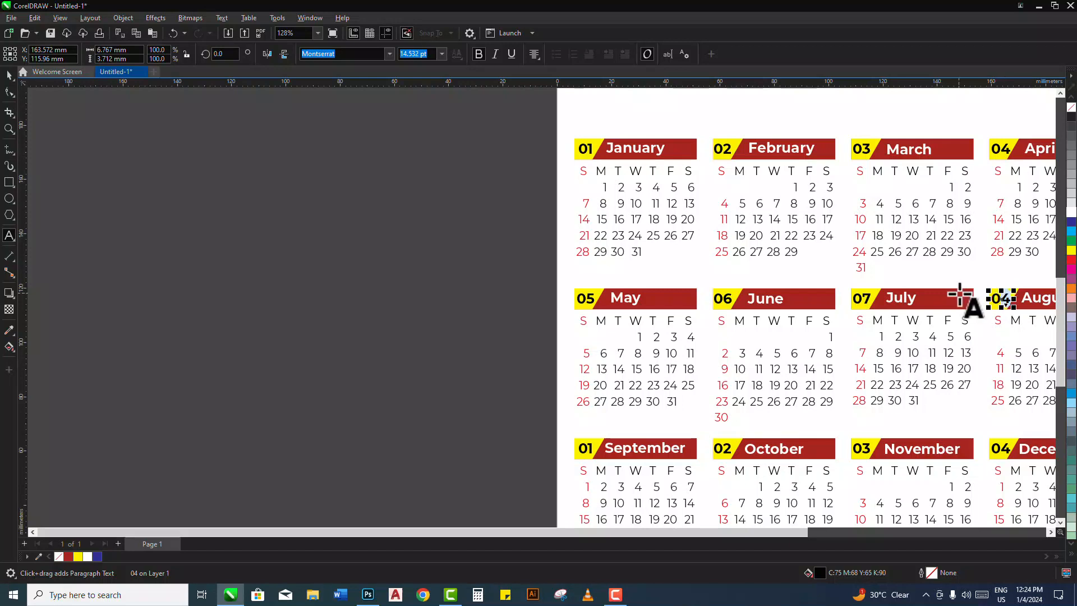
type("8")
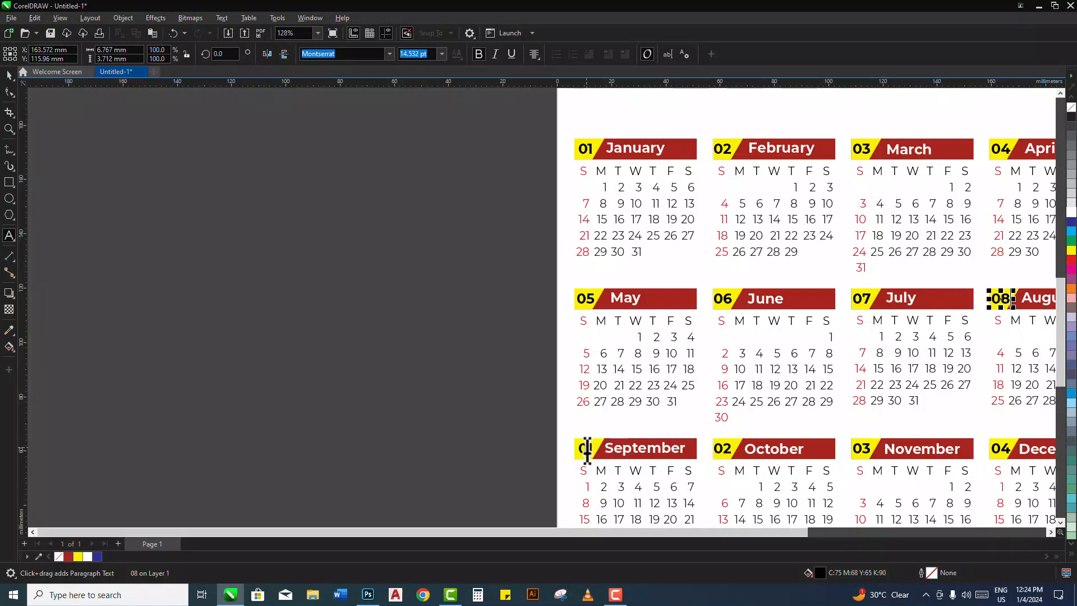
- Change September's panel number to 09 and October's to 10
left_click(594, 446)
type("9")
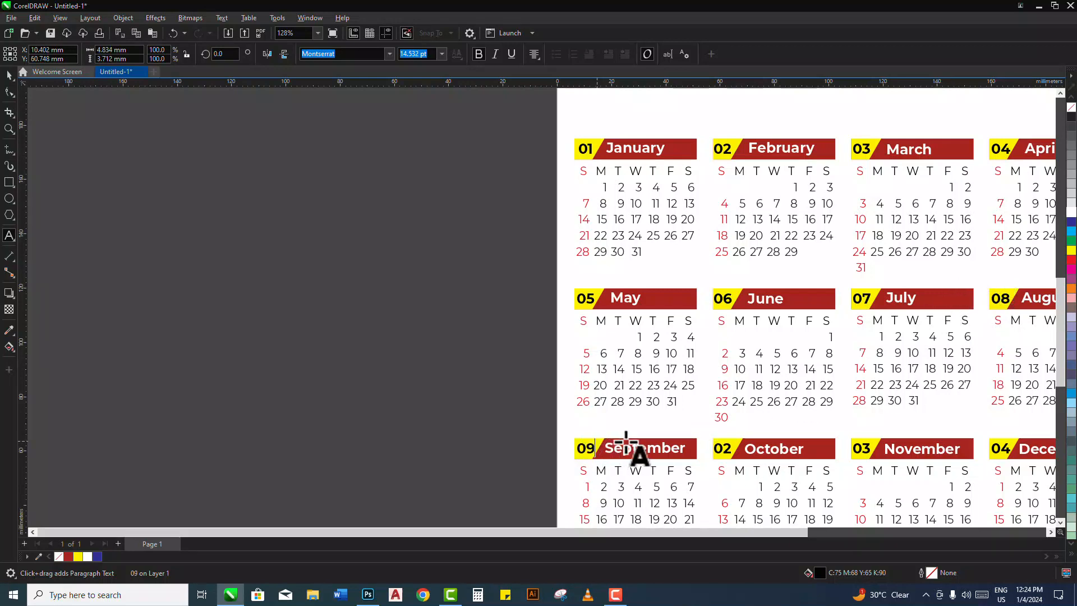
left_click(723, 449)
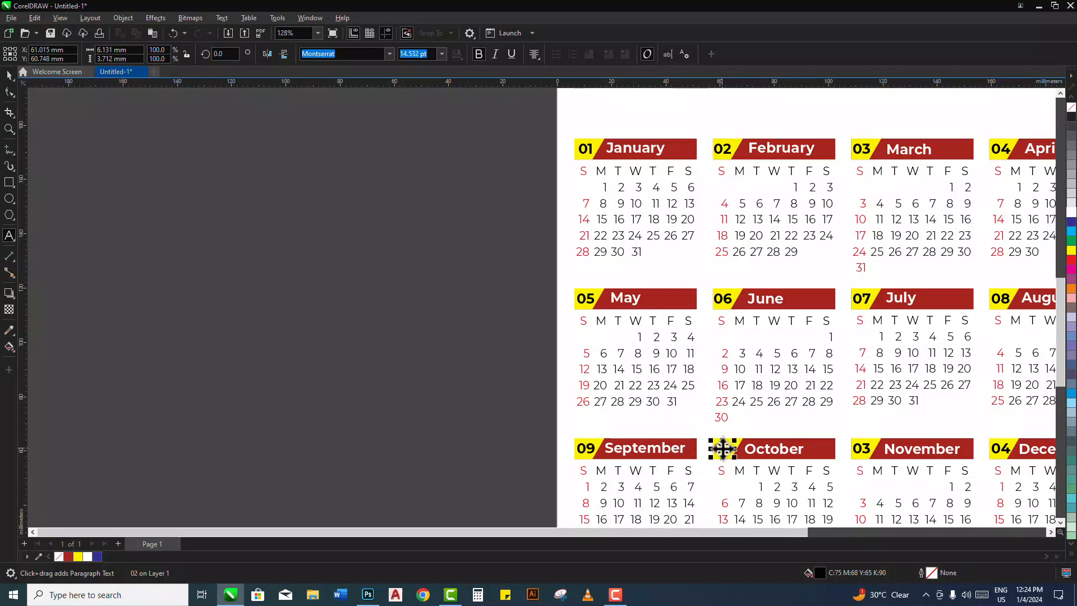
double_click(722, 450)
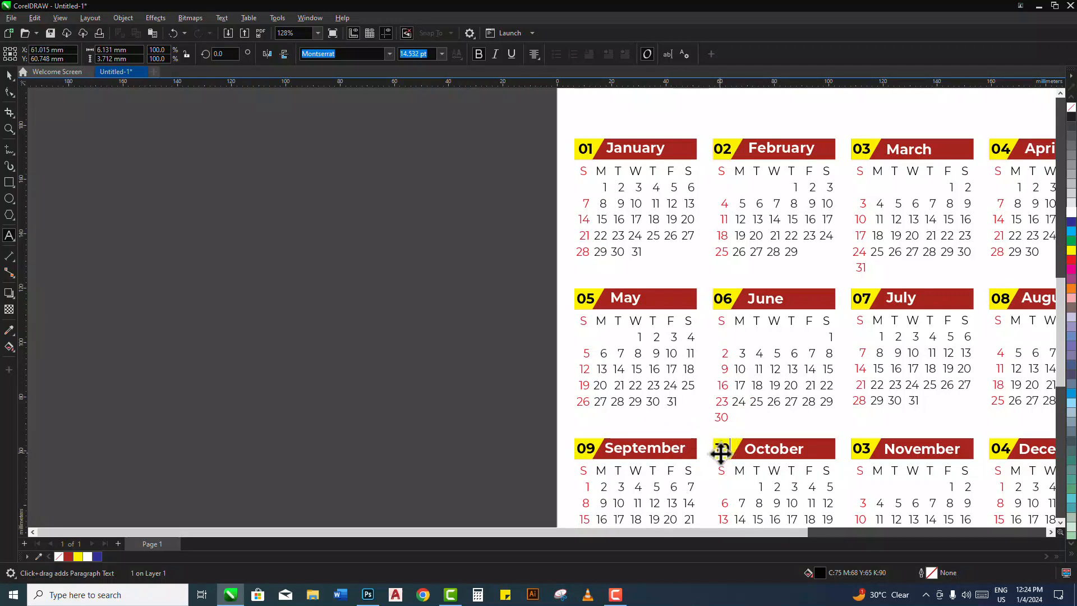
- Change November's panel number to 11 and December's to 12
left_click(869, 449)
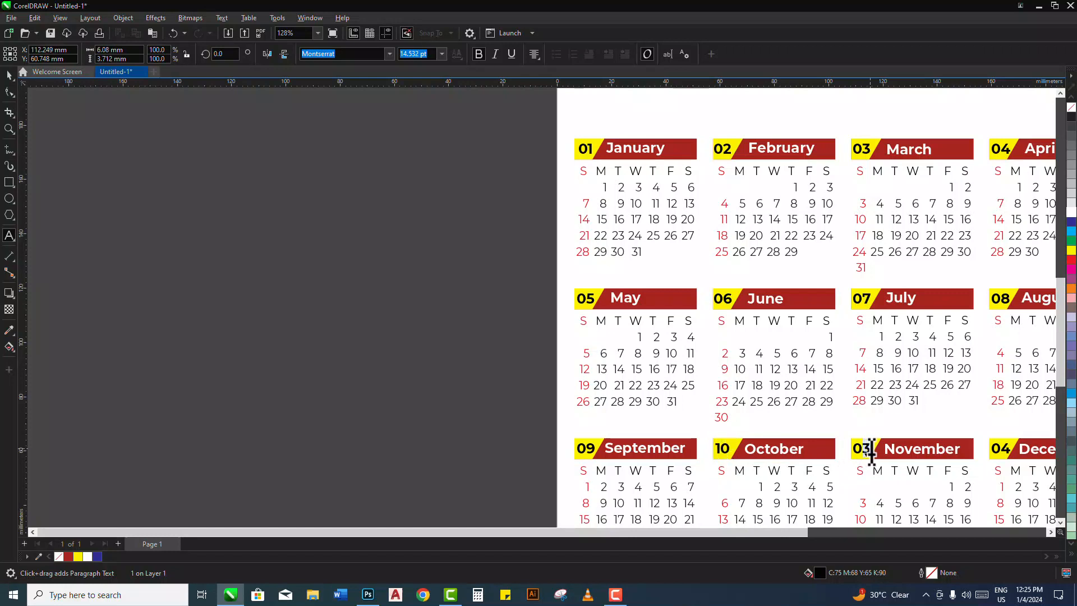
key("BackSpace")
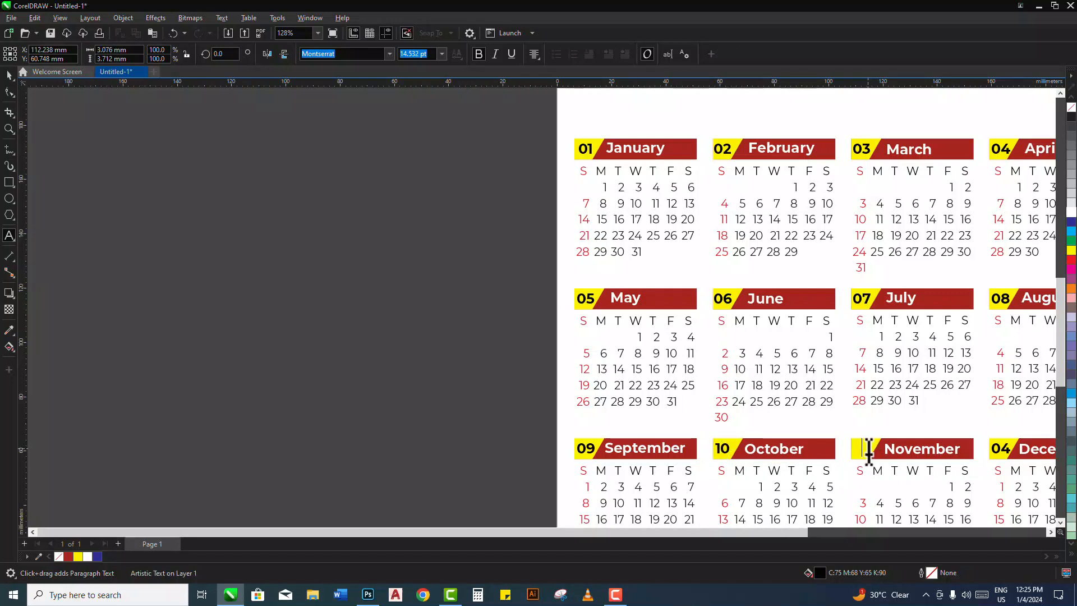
type("11")
left_click(1002, 449)
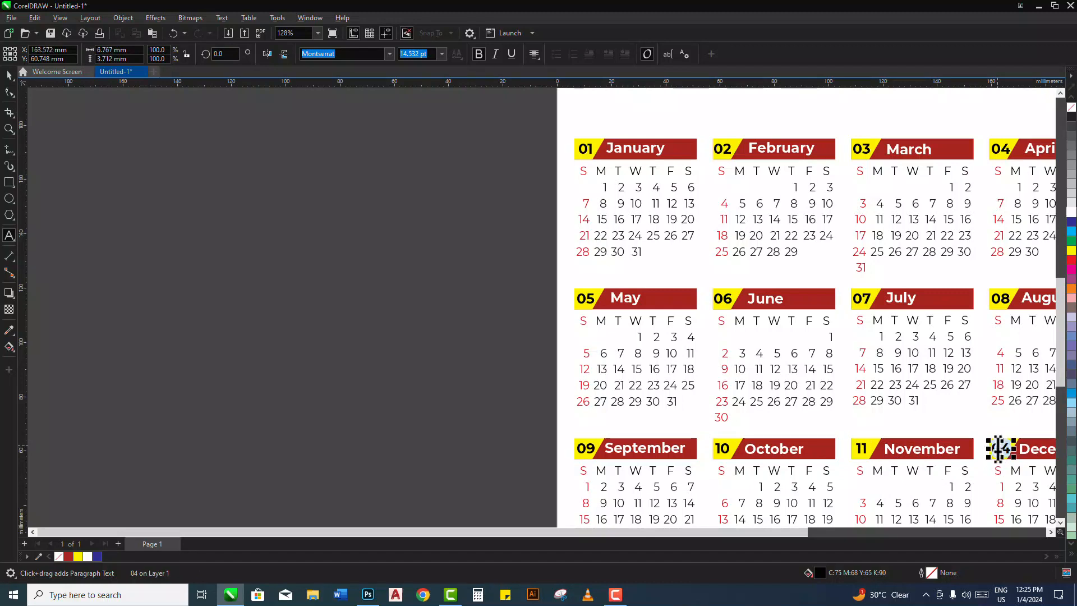
type("12")
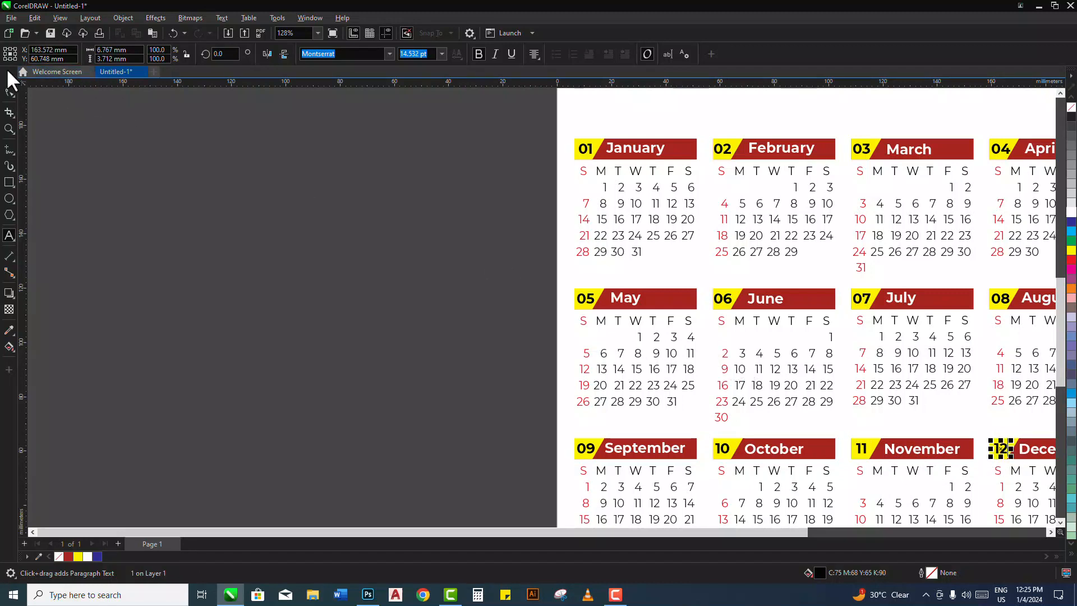
key("ctrl+space")
- Examine the whole calendar page, checking the numbered month headers and the four-column layout
scroll(426, 239, "down", 3)
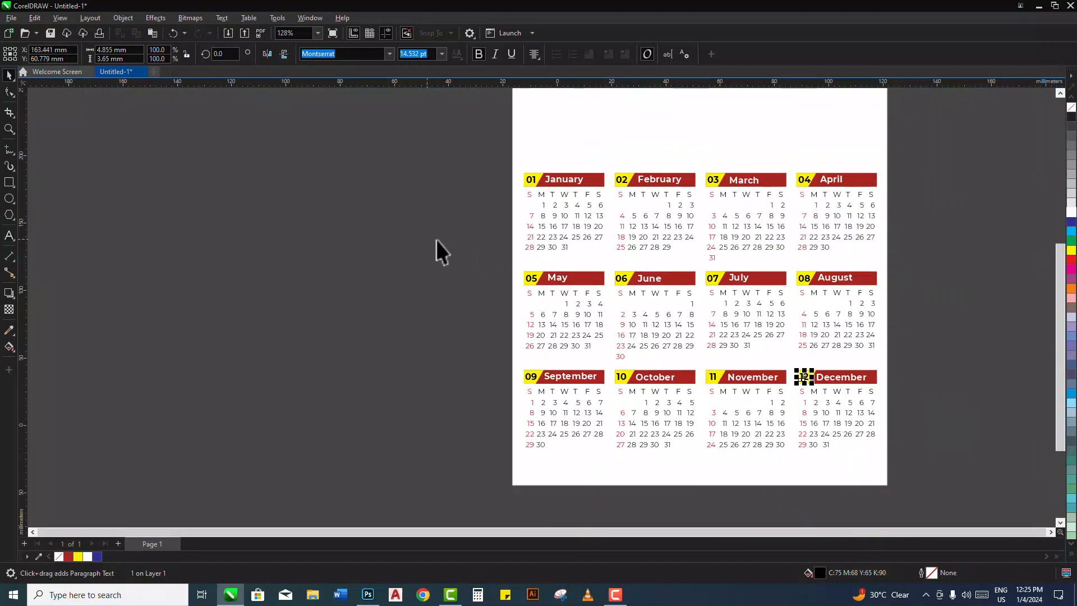
scroll(711, 306, "down", 1)
scroll(694, 290, "up", 2)
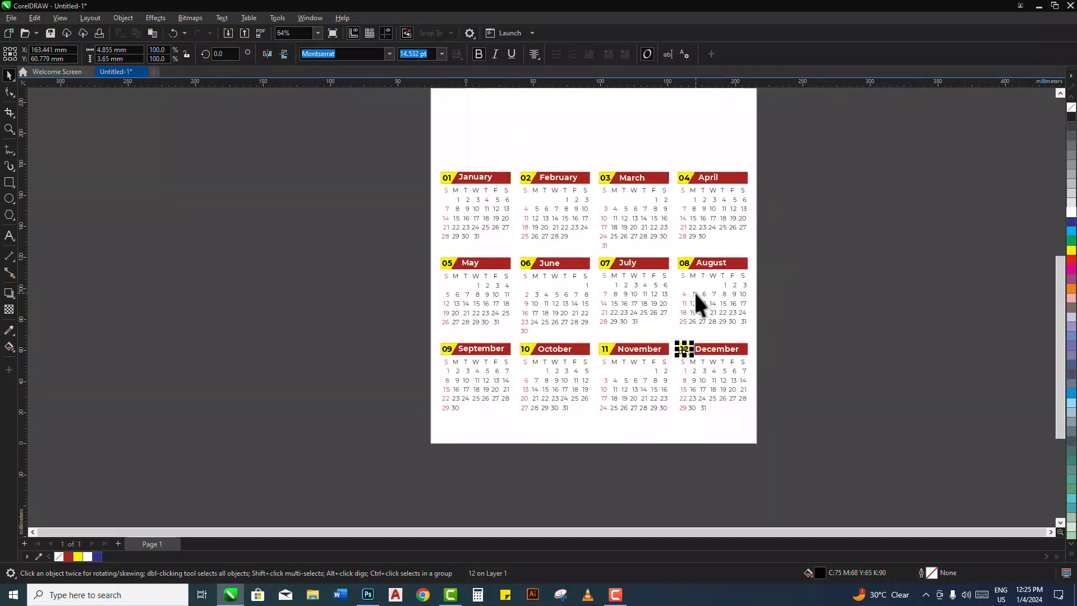
scroll(693, 291, "up", 2)
scroll(578, 285, "down", 1)
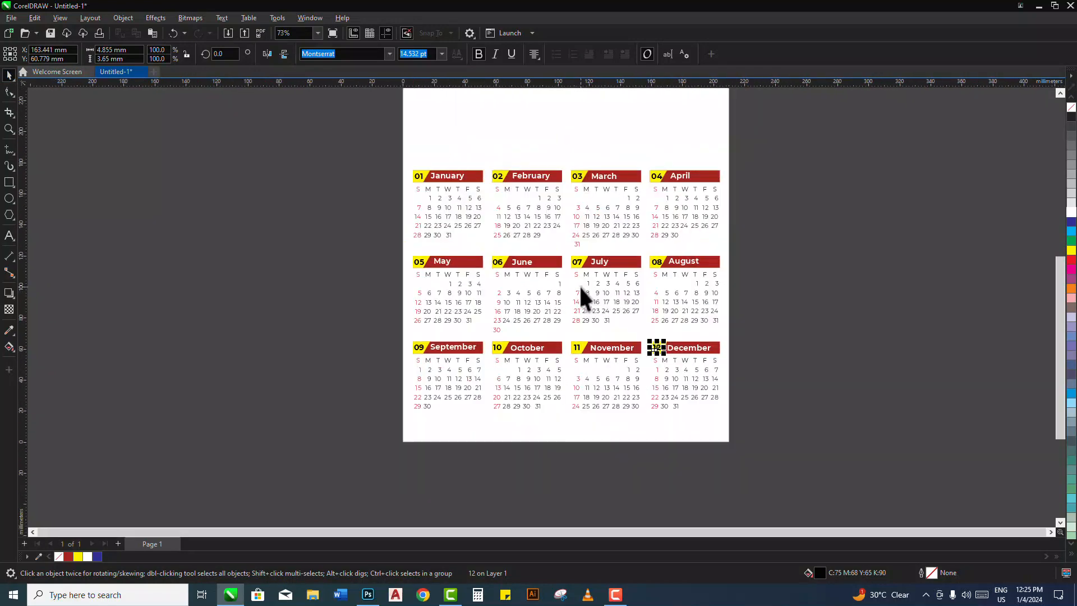
scroll(581, 286, "down", 1)
scroll(595, 213, "up", 1)
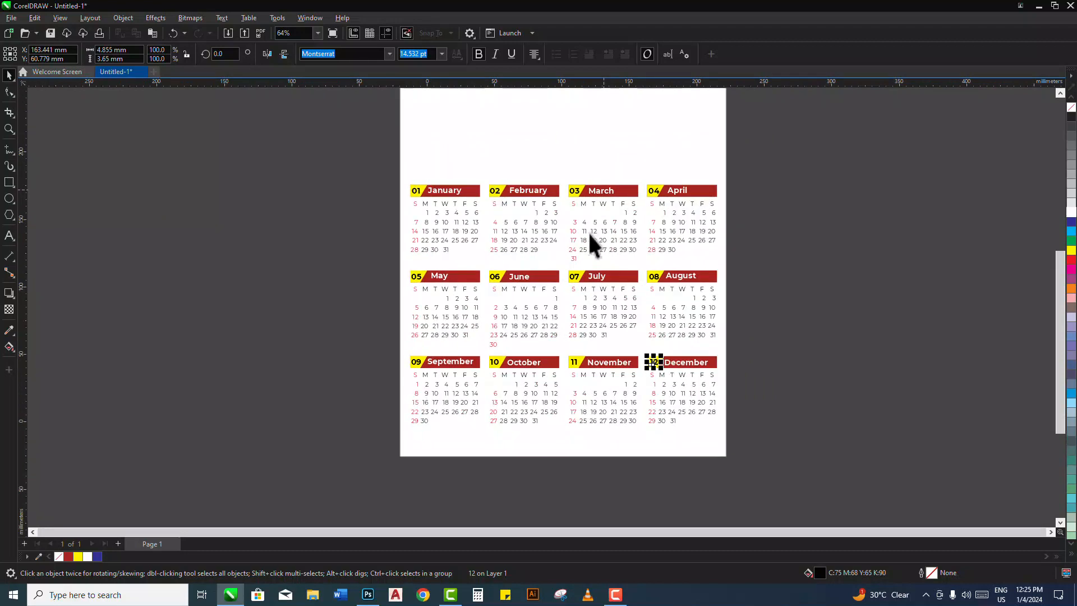
scroll(581, 276, "down", 1)
scroll(550, 346, "down", 1)
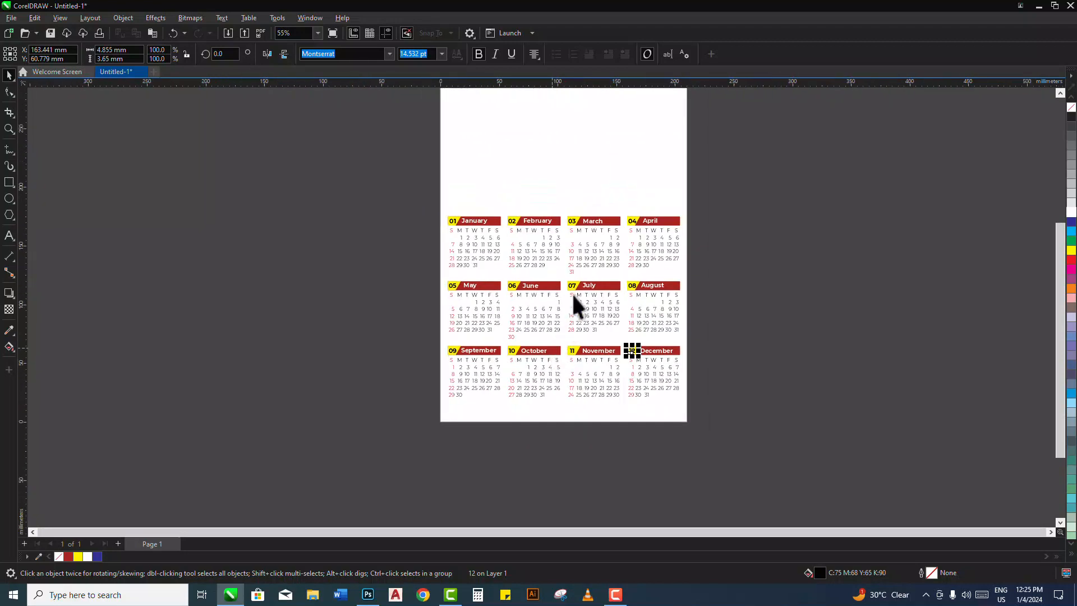
scroll(588, 198, "up", 1)
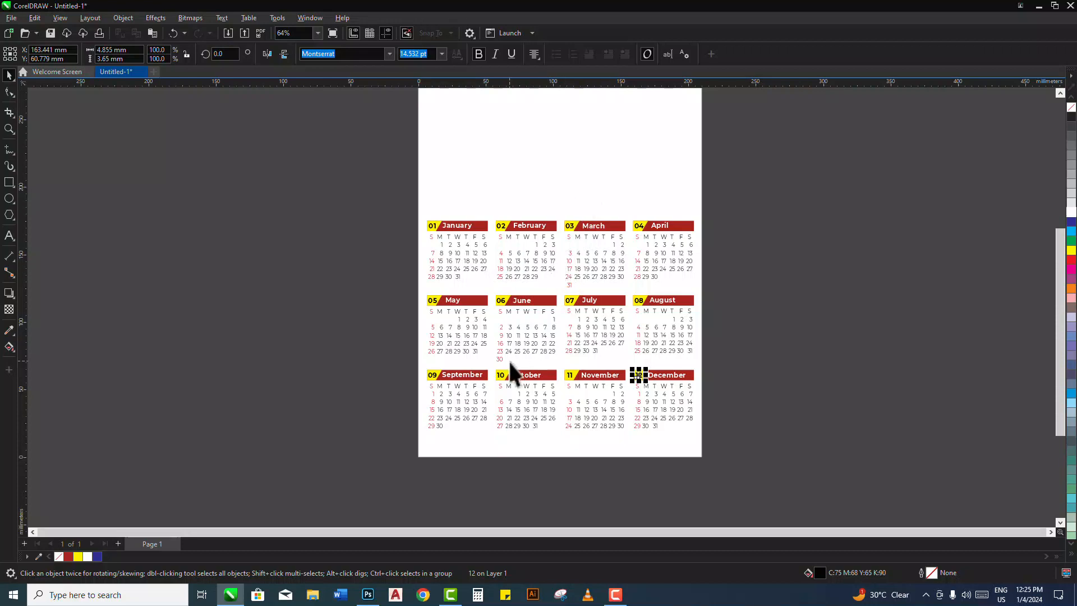
scroll(445, 389, "down", 1)
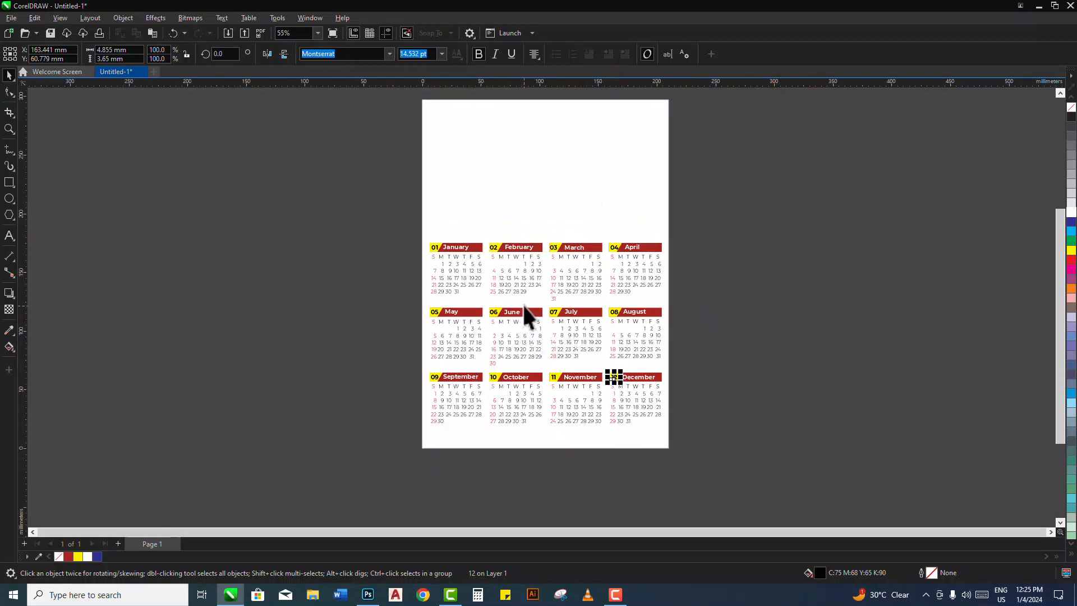